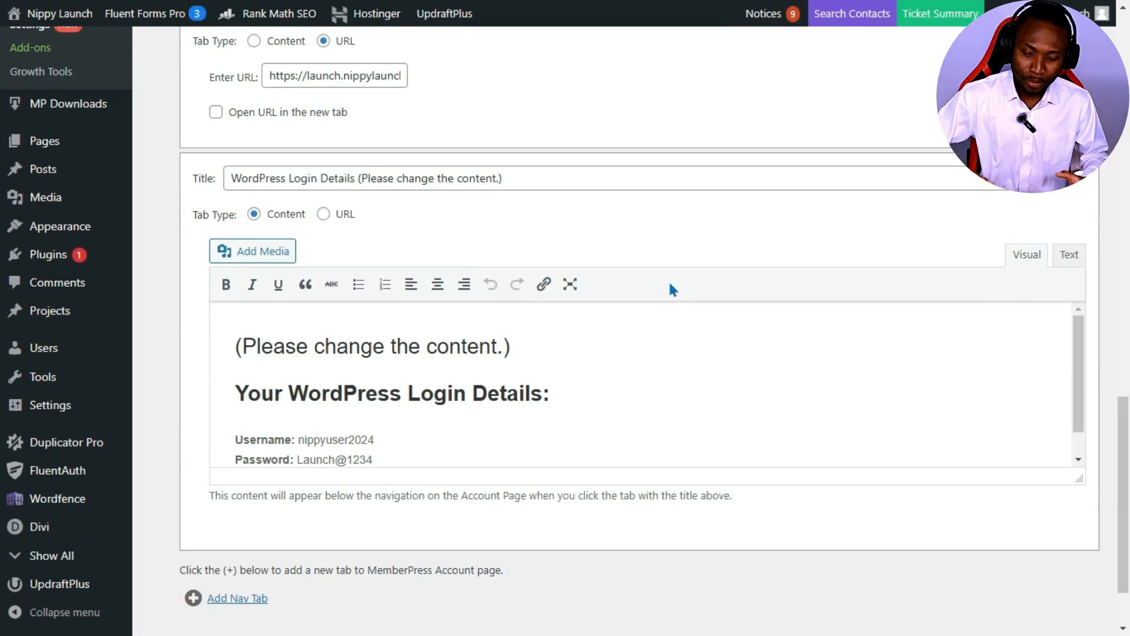
Review the MemberPress settings for custom fields, reserved pages and ReadyLaunch design and templates
scroll(667, 279, "up", 20)
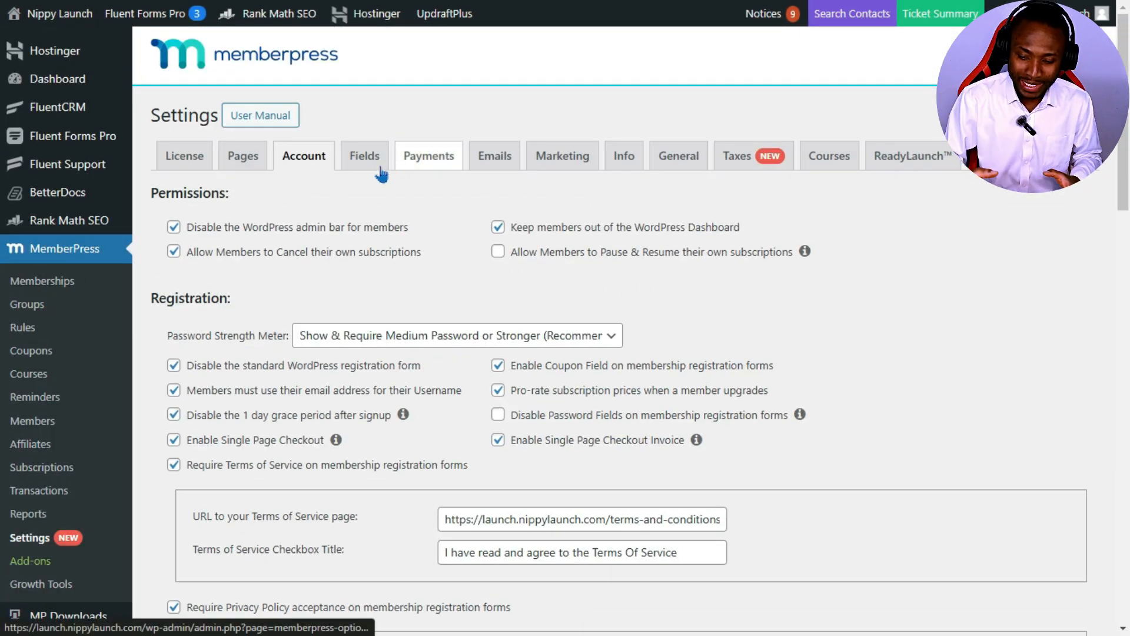
left_click(365, 156)
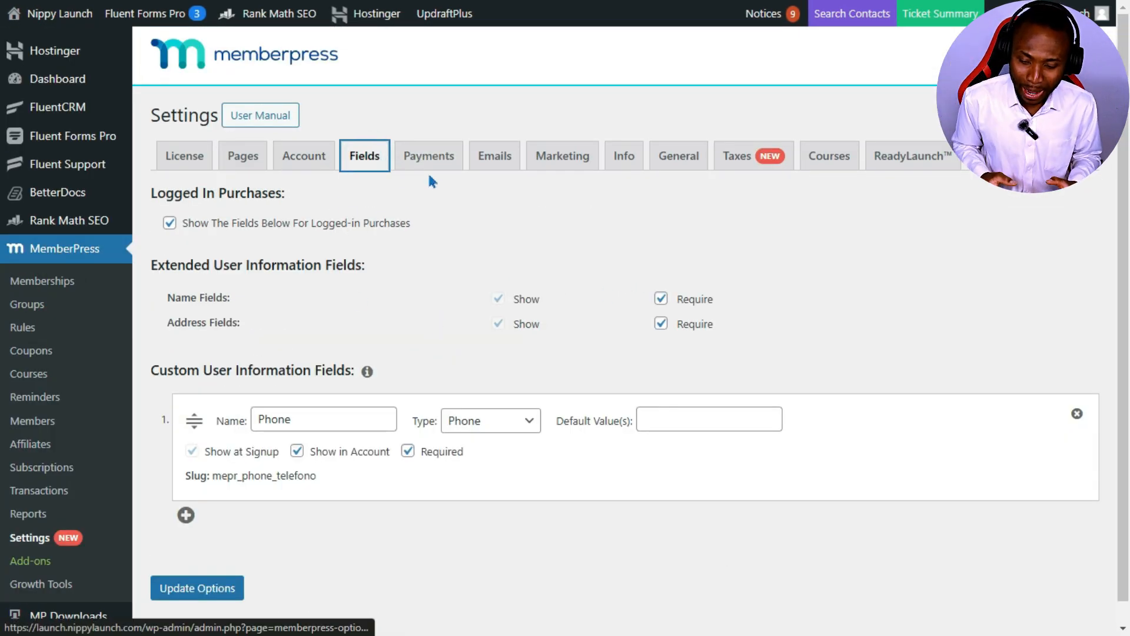
left_click(242, 160)
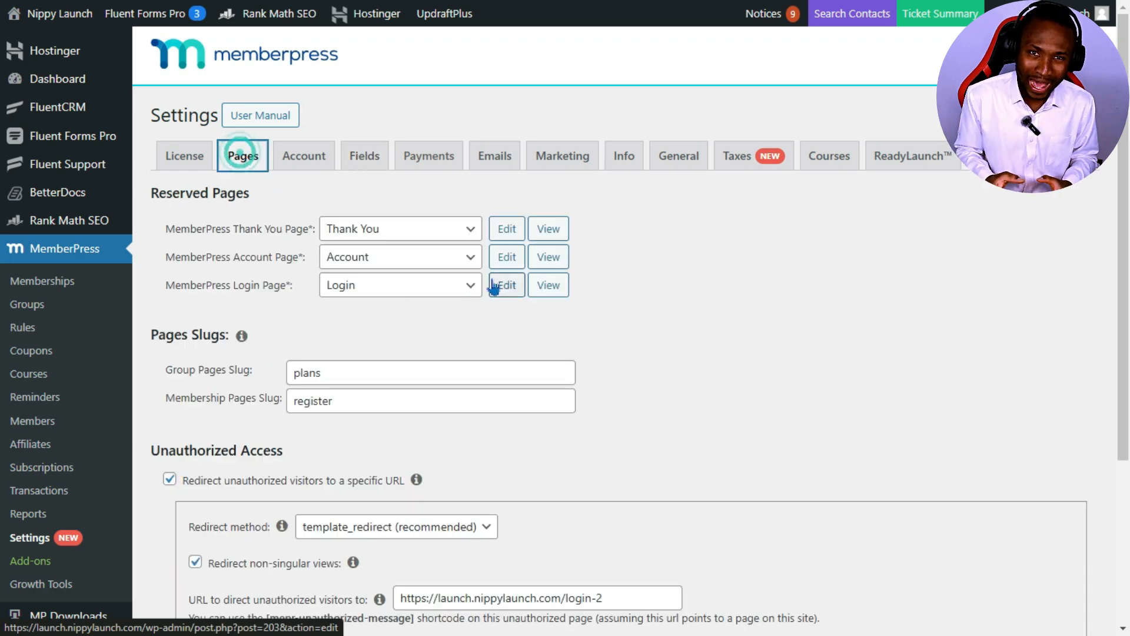
scroll(536, 298, "down", 8)
scroll(536, 299, "up", 10)
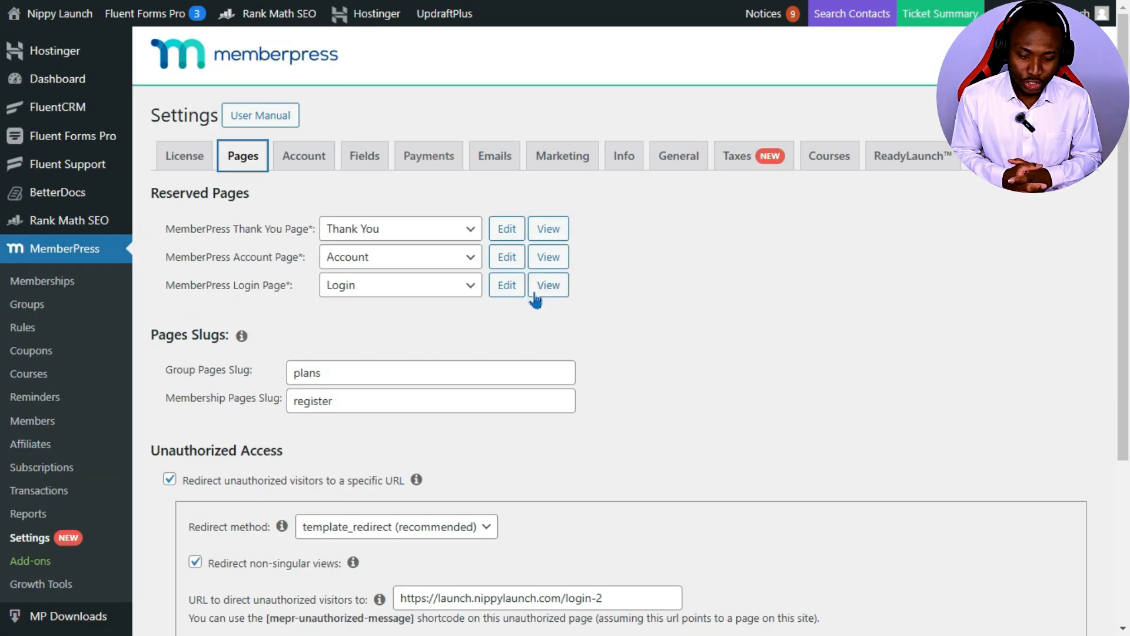
left_click(887, 162)
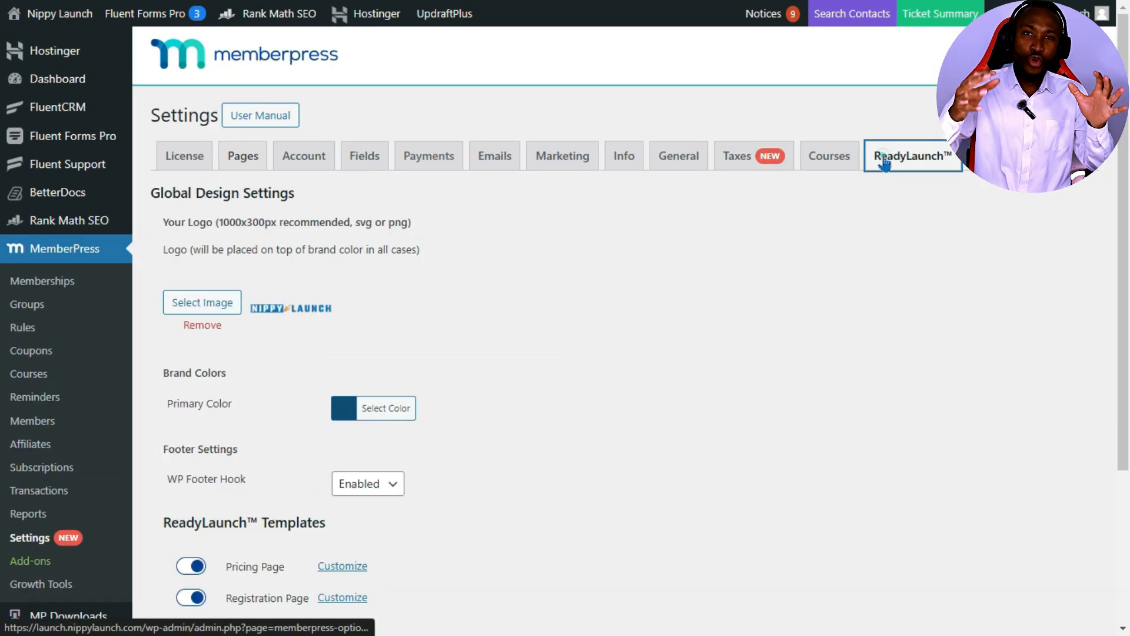
scroll(570, 369, "down", 3)
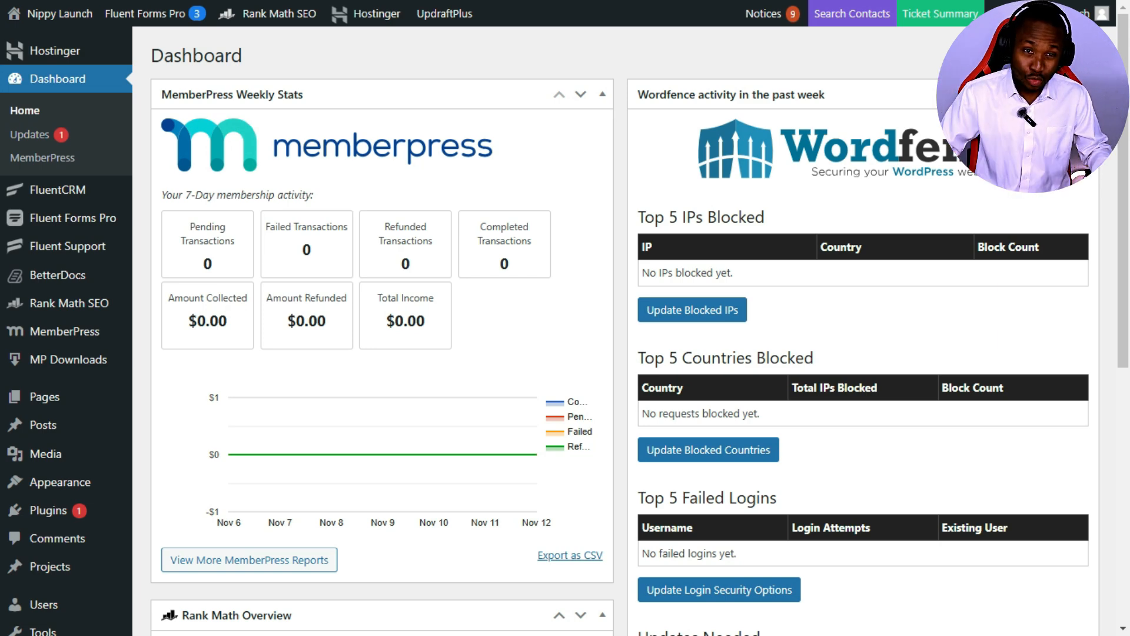
Search the add-new-plugin directory for "MEMBERPRESS"
mouse_move(70, 189)
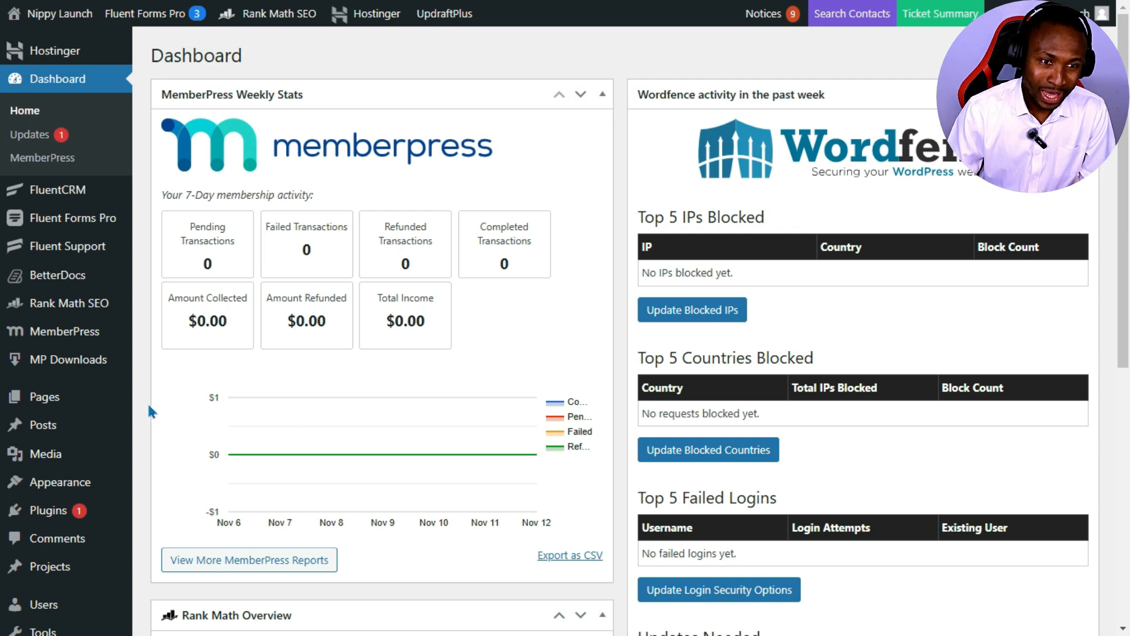
mouse_move(65, 515)
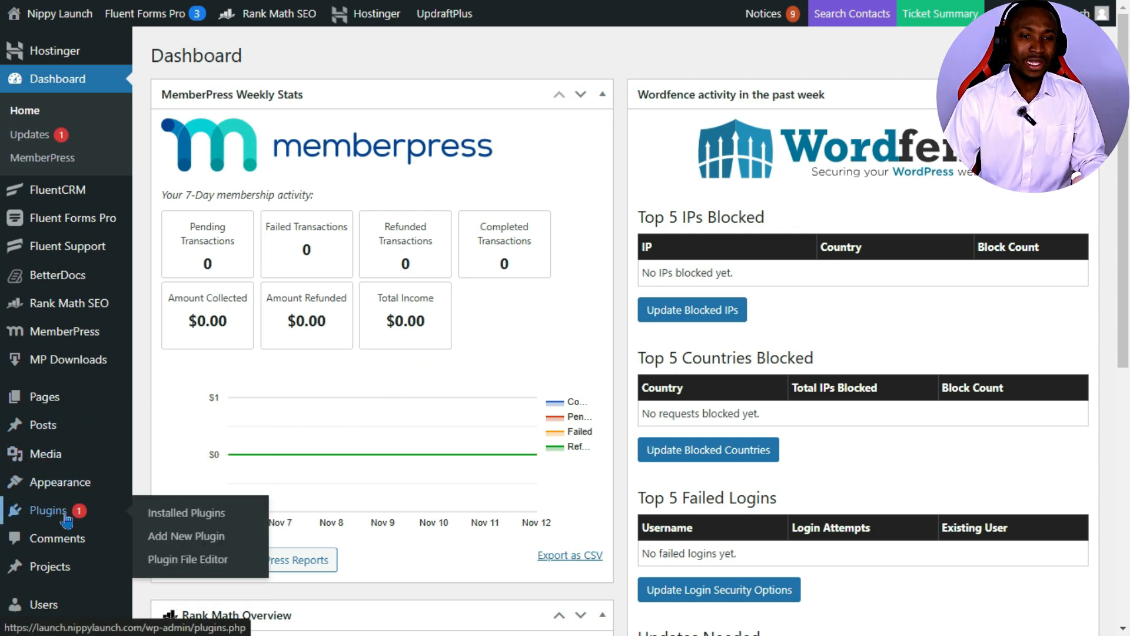
left_click(194, 539)
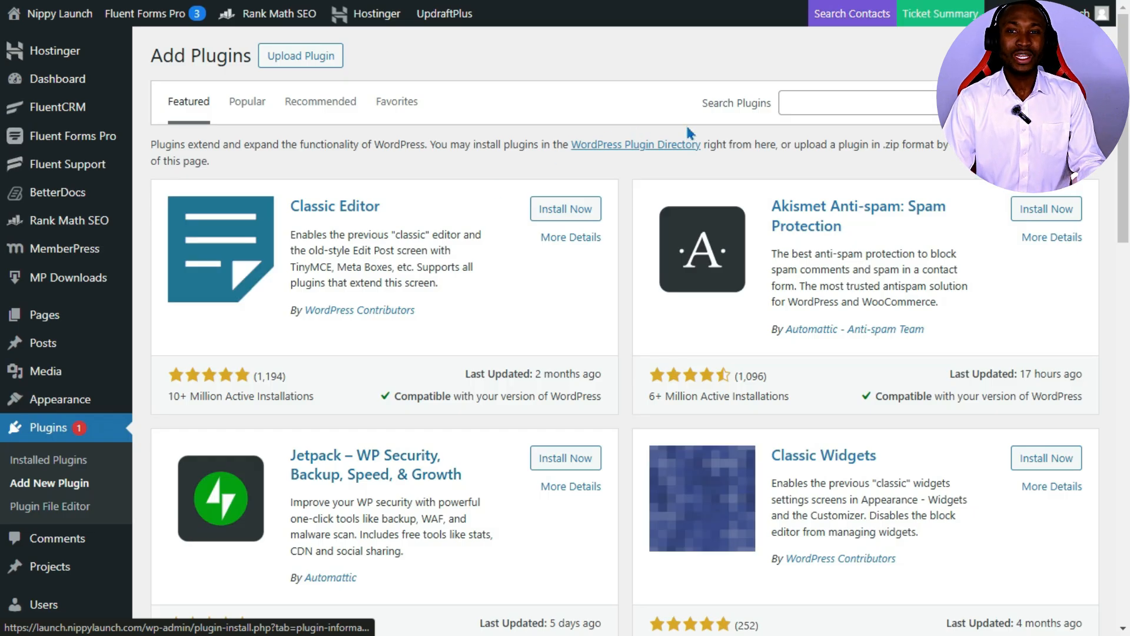
left_click(876, 104)
type("MEM")
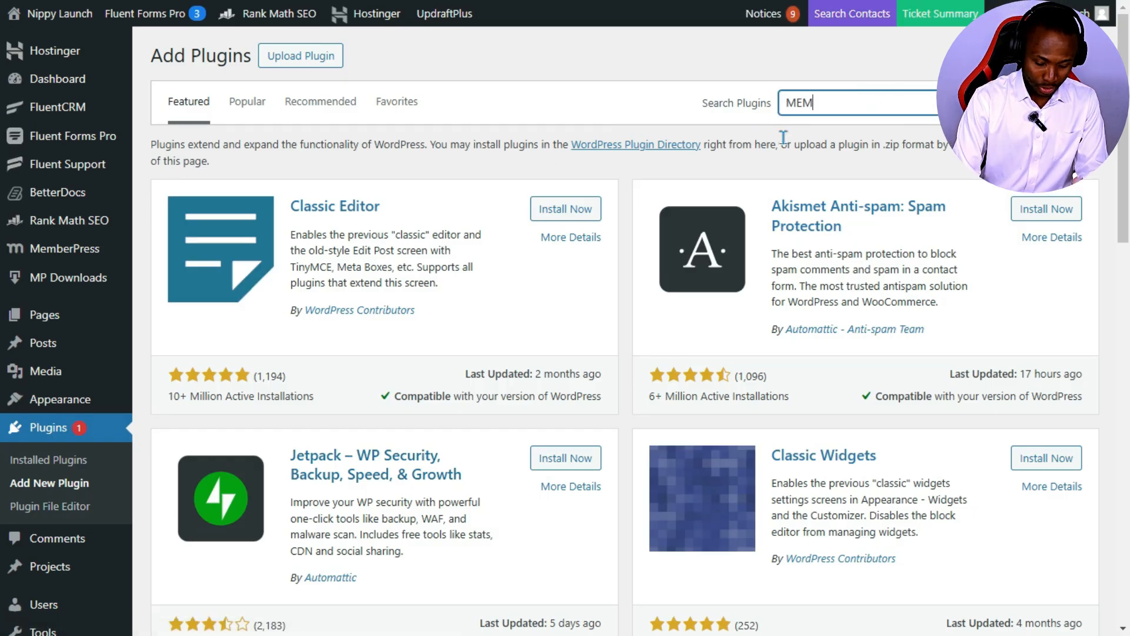
type("BER")
key("BackSpace")
type("E")
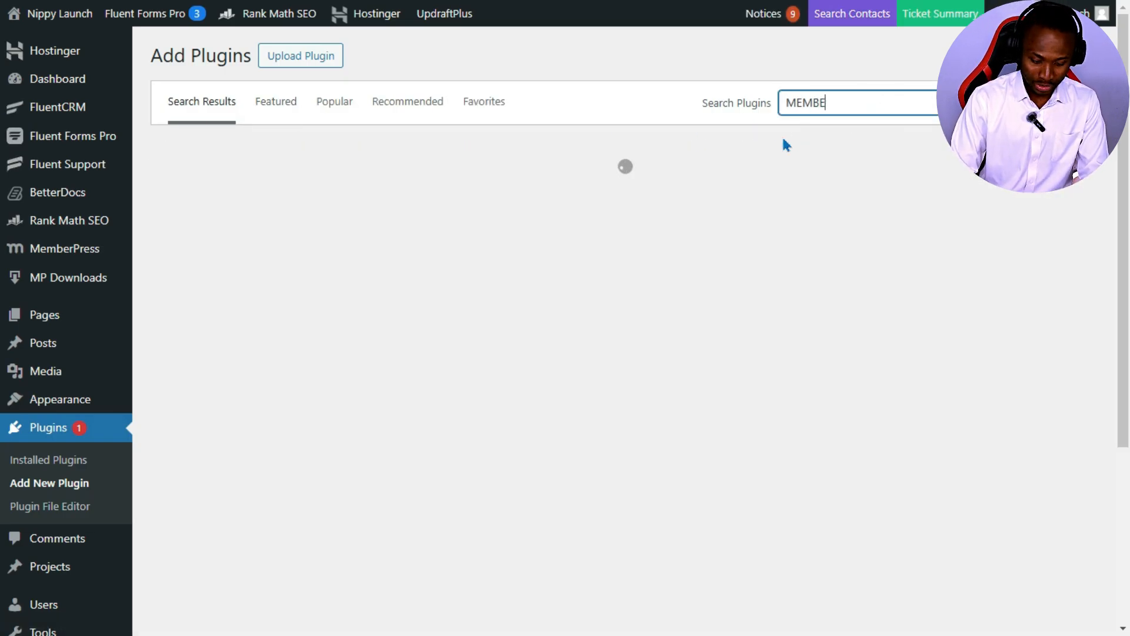
type("RPRESS")
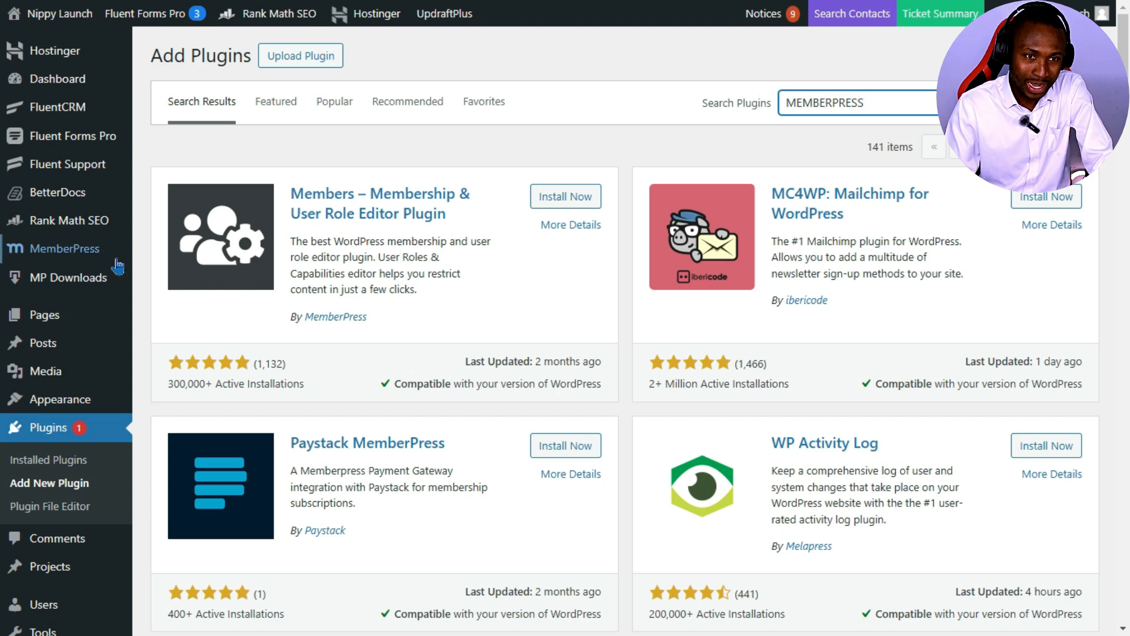
Open a blank new MemberPress membership and look over its available fields and sections
mouse_move(106, 259)
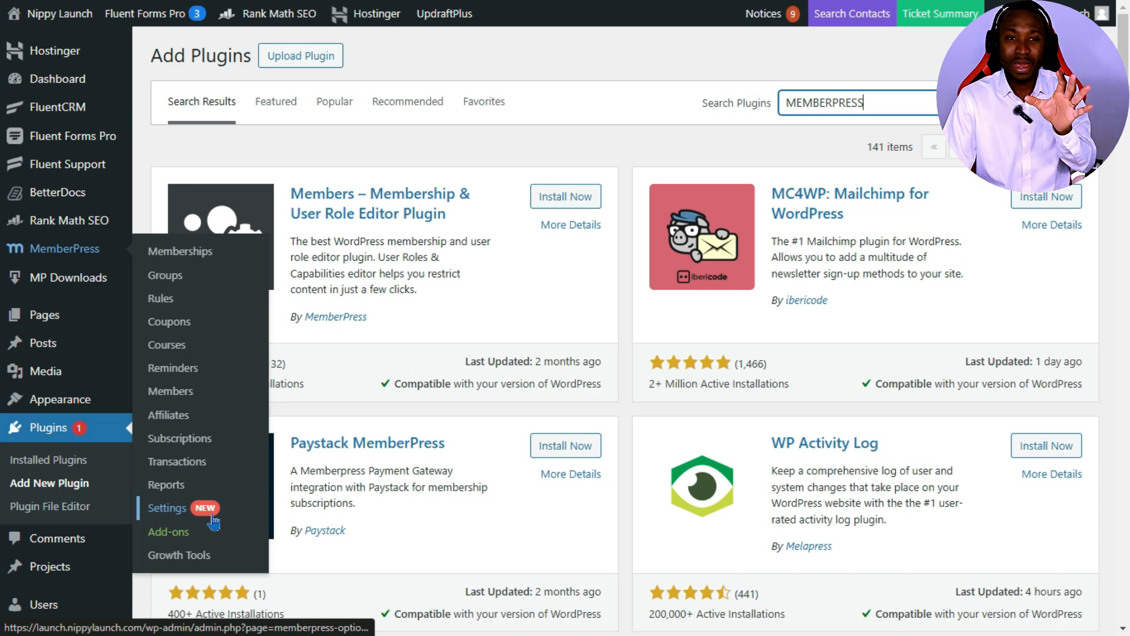
left_click(203, 258)
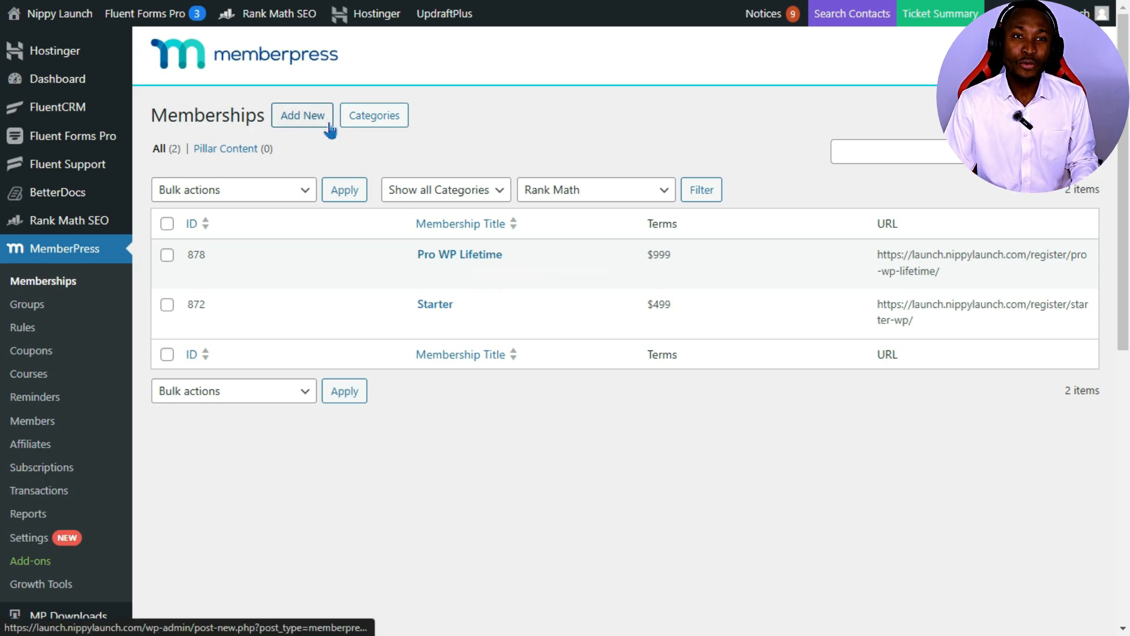
left_click(297, 117)
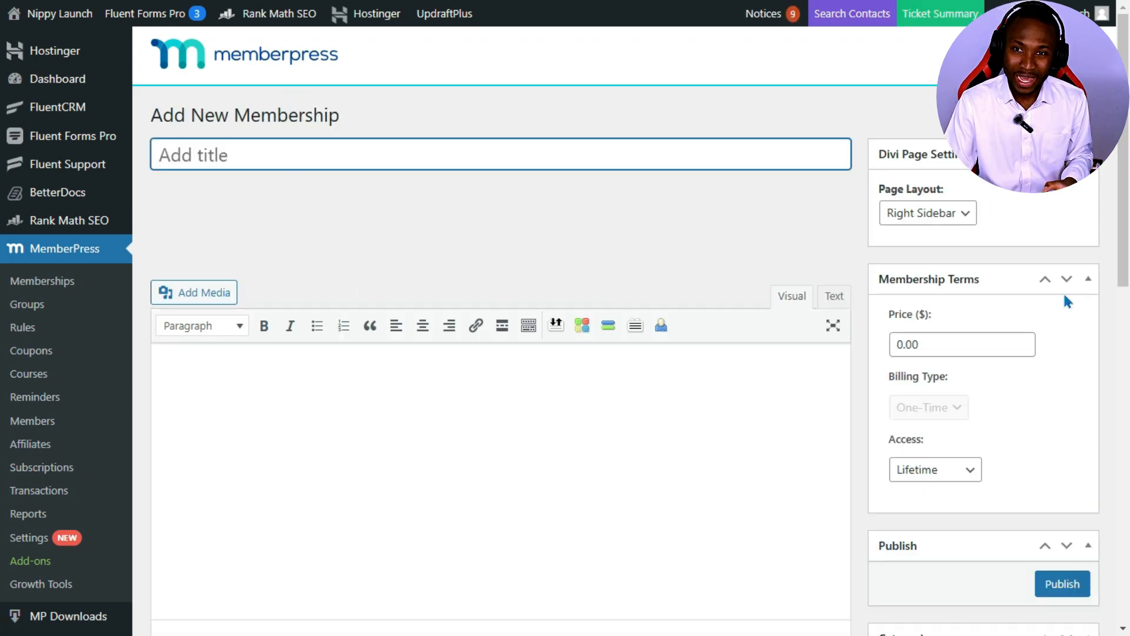
scroll(956, 377, "down", 20)
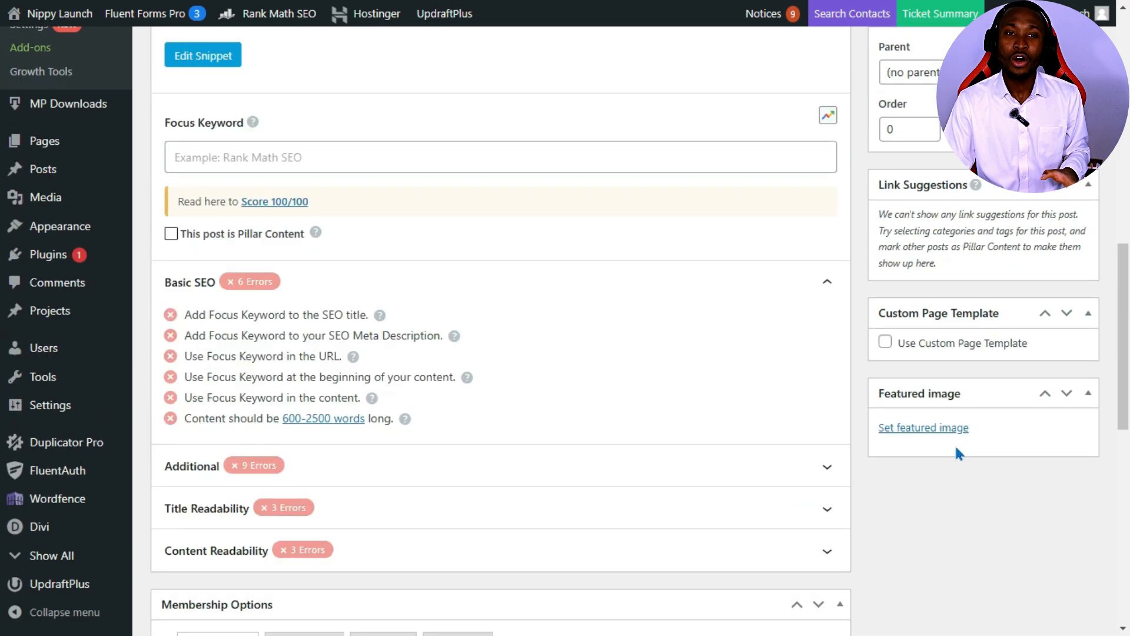
scroll(957, 450, "up", 20)
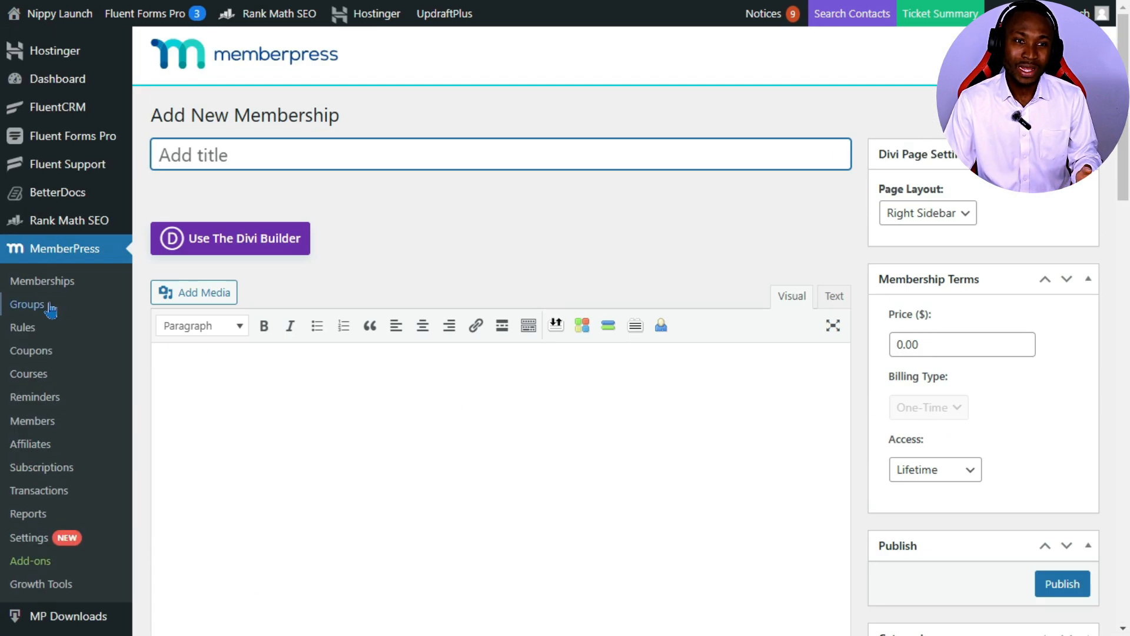
Open the Starter membership for editing and examine its title, price, billing types and access options, keeping One-Time and Lifetime
left_click(45, 285)
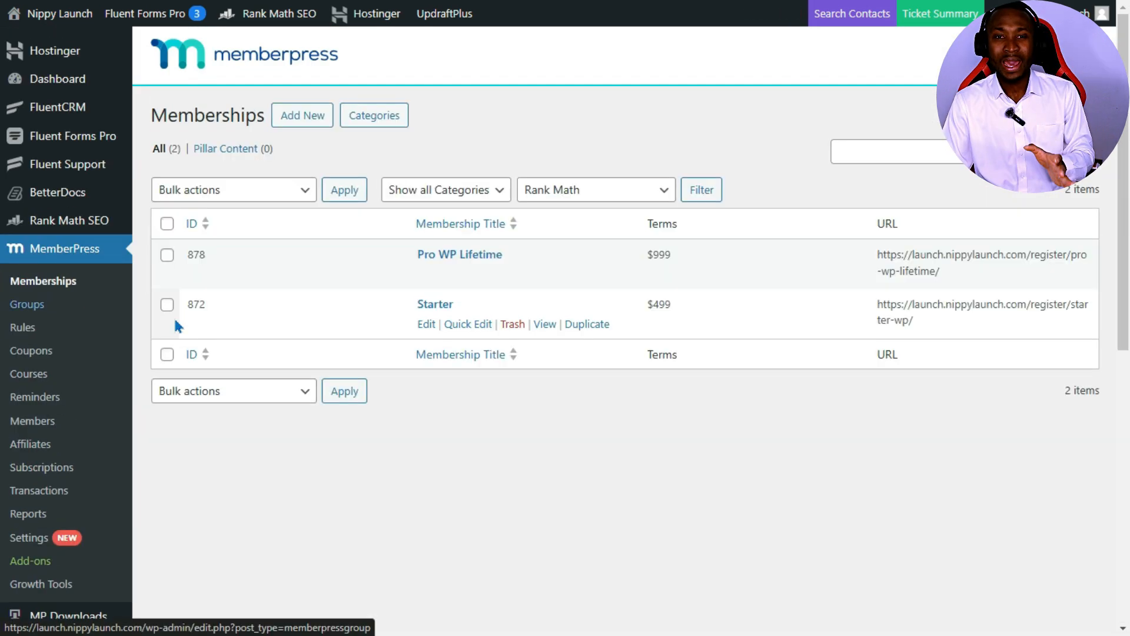
left_click(425, 323)
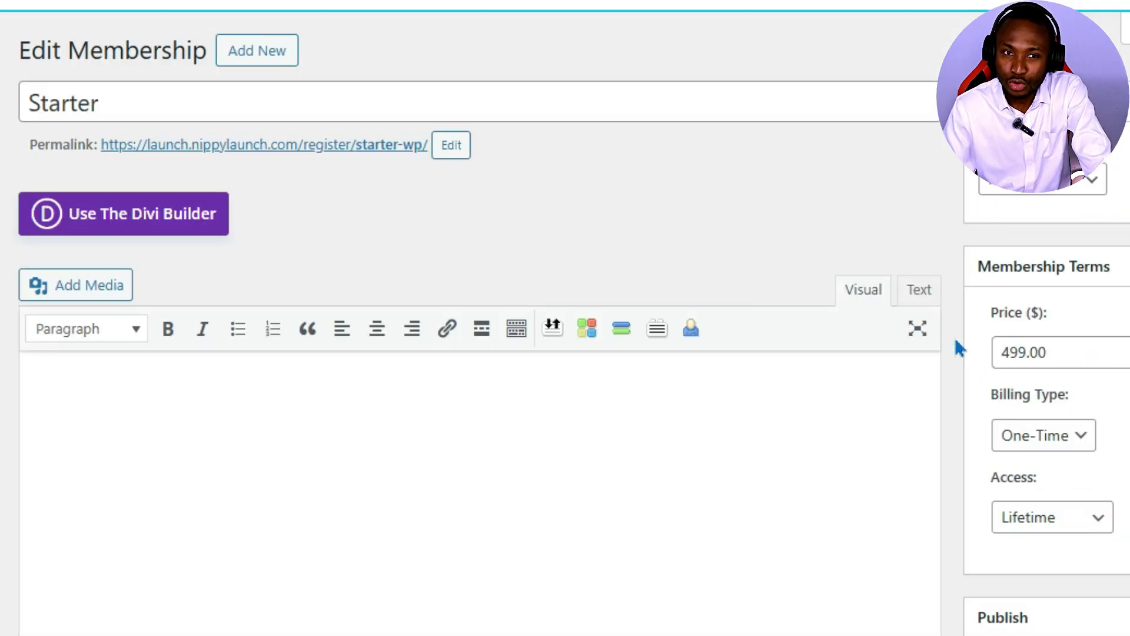
double_click(150, 104)
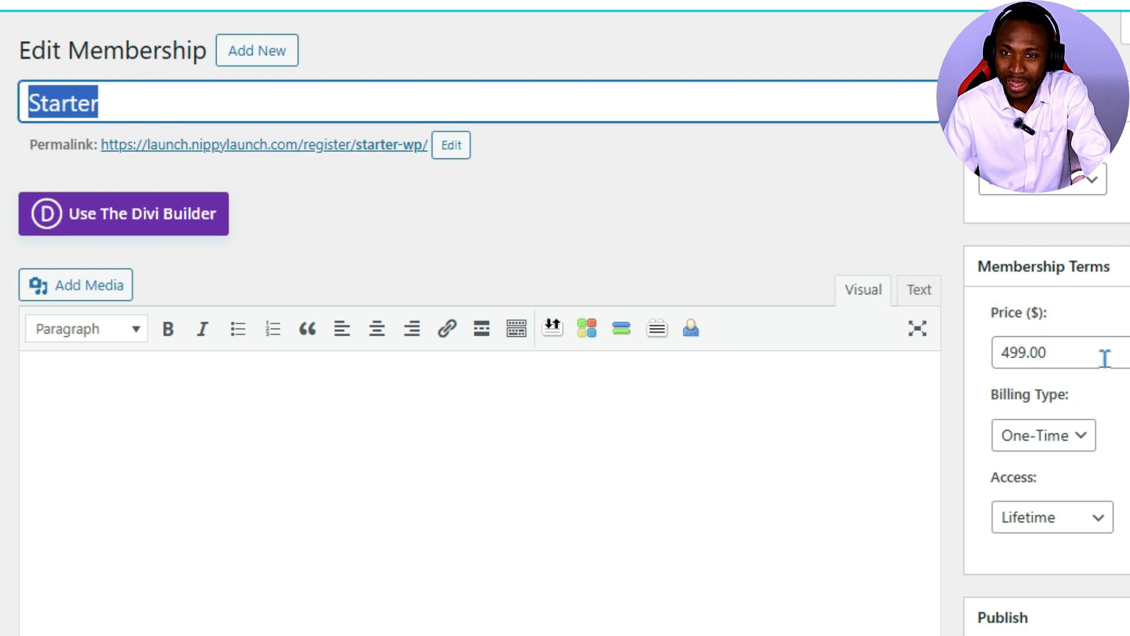
left_click_drag(1098, 356, 976, 361)
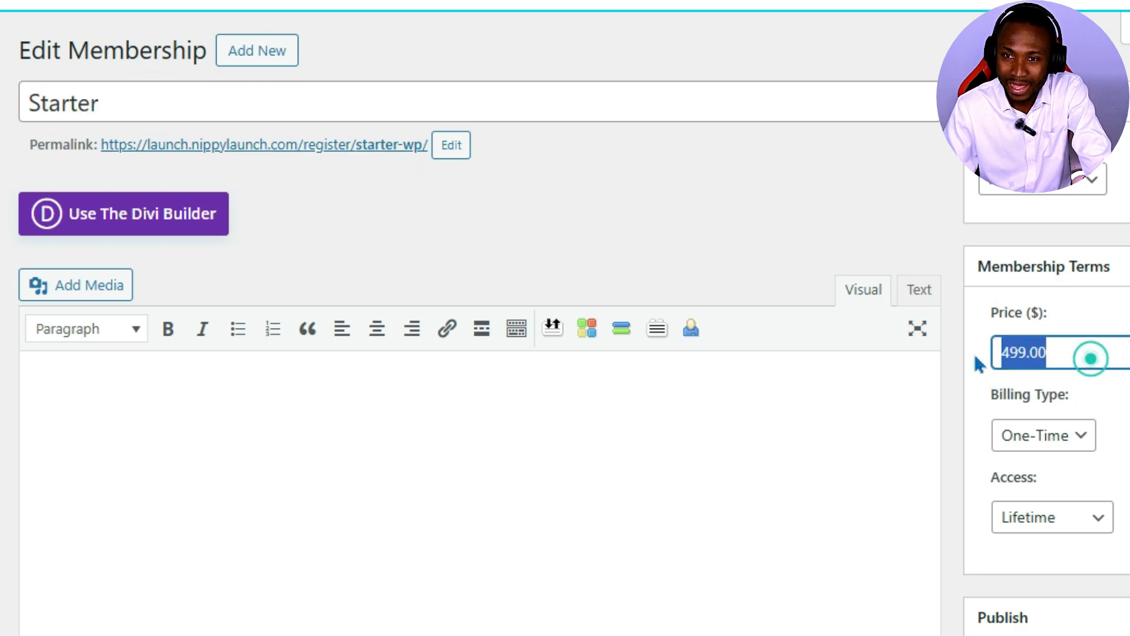
left_click(1079, 444)
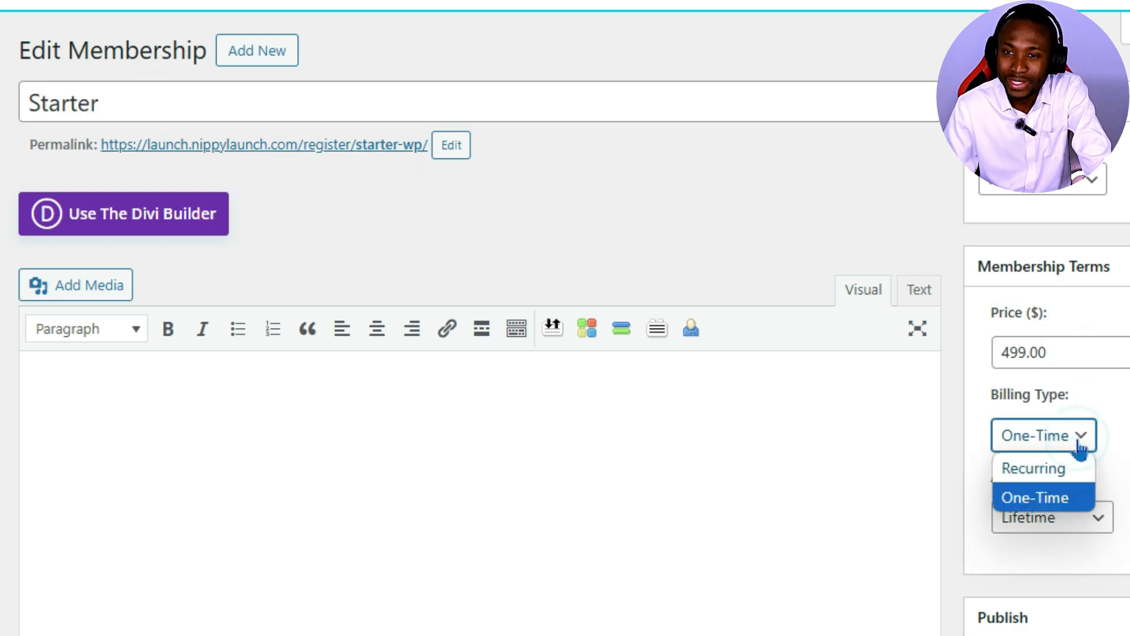
left_click(1077, 439)
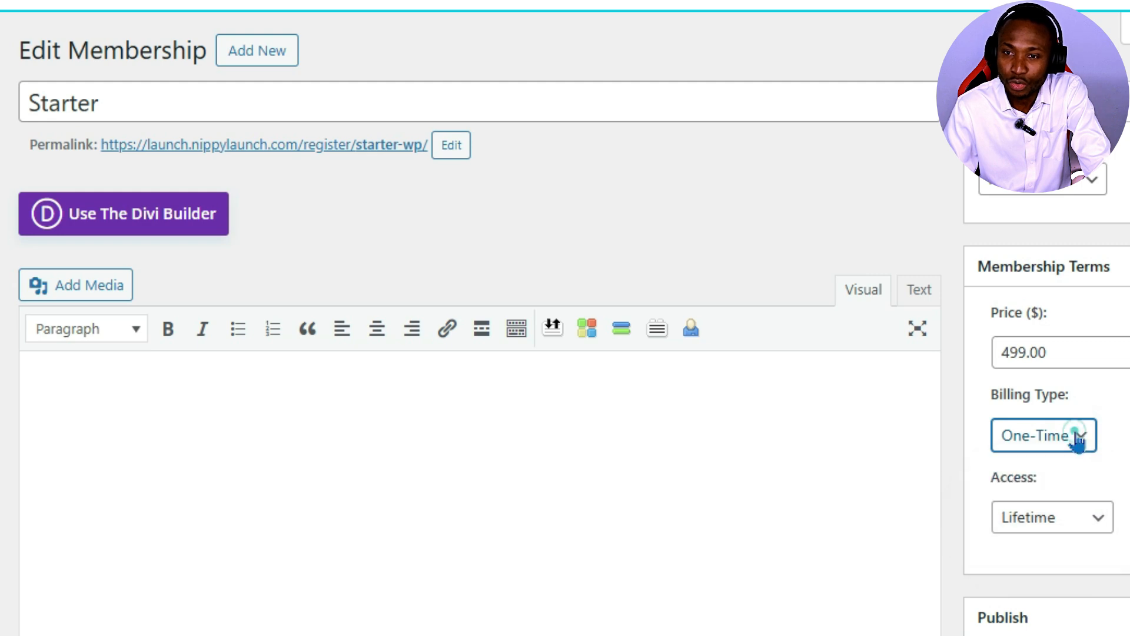
left_click(1069, 519)
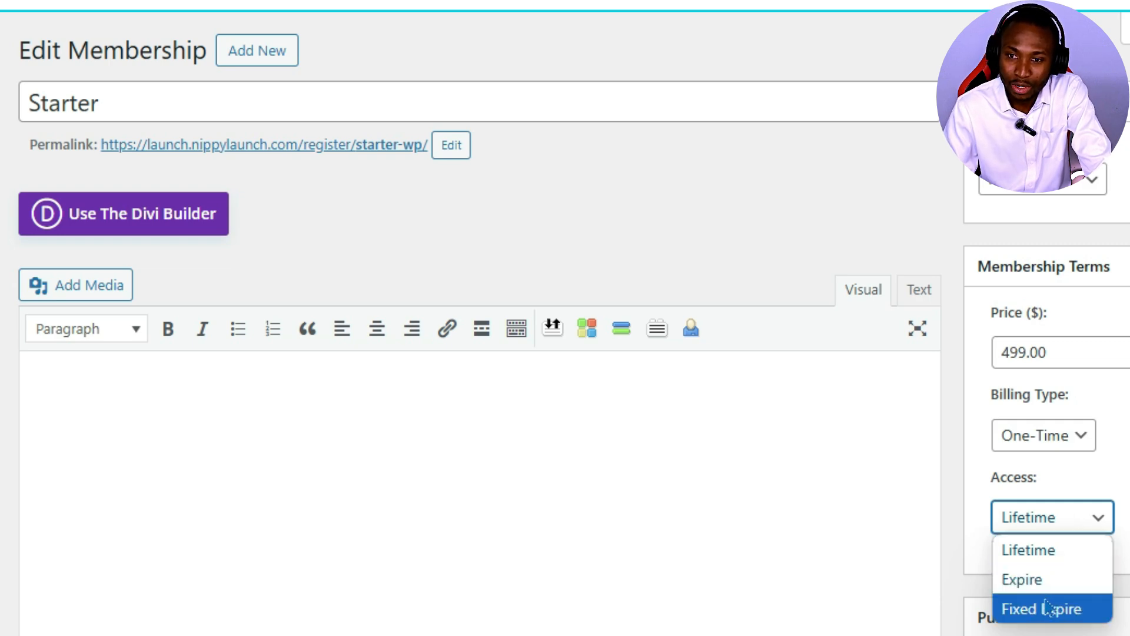
left_click(1089, 548)
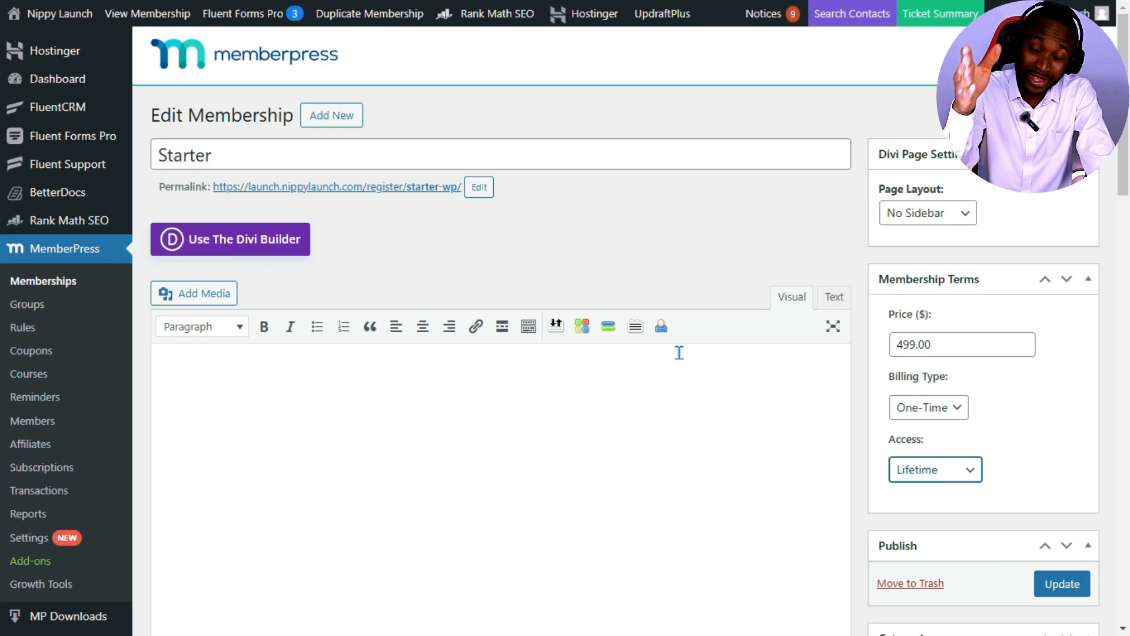
Examine the Starter membership's SEO section, registration button text, user information fields and custom fields
scroll(733, 467, "down", 8)
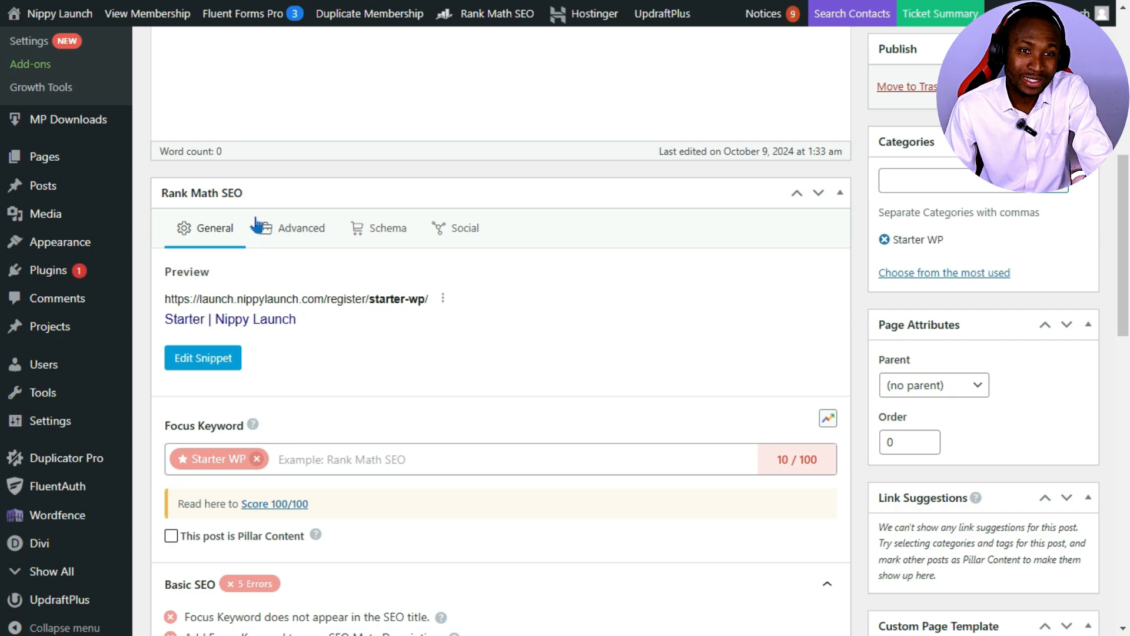
scroll(348, 421, "down", 4)
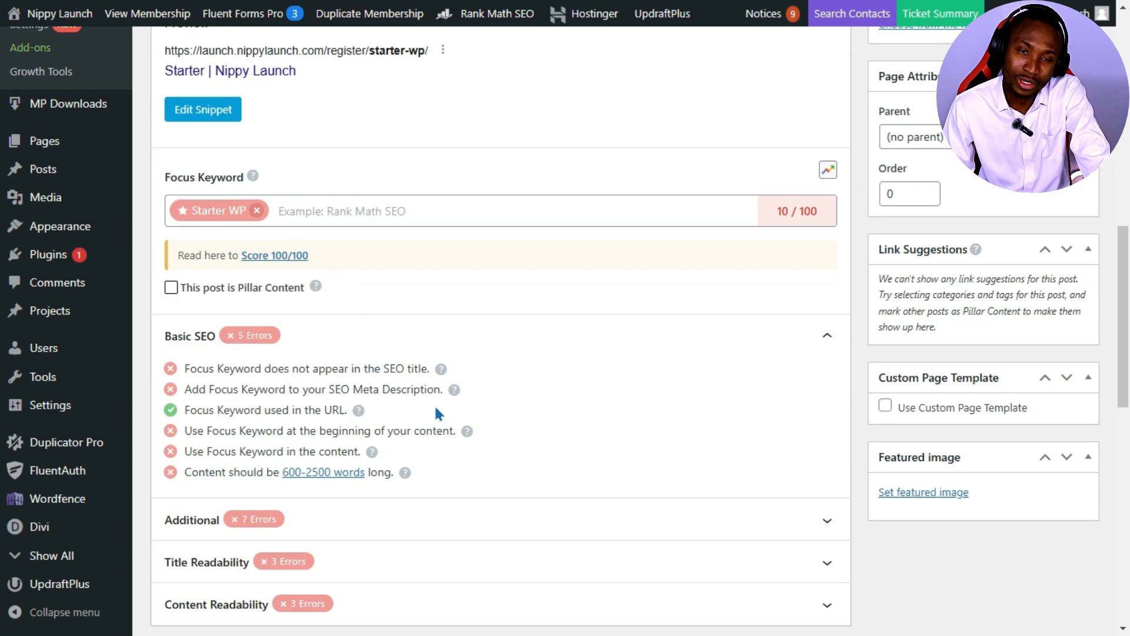
scroll(442, 390, "down", 8)
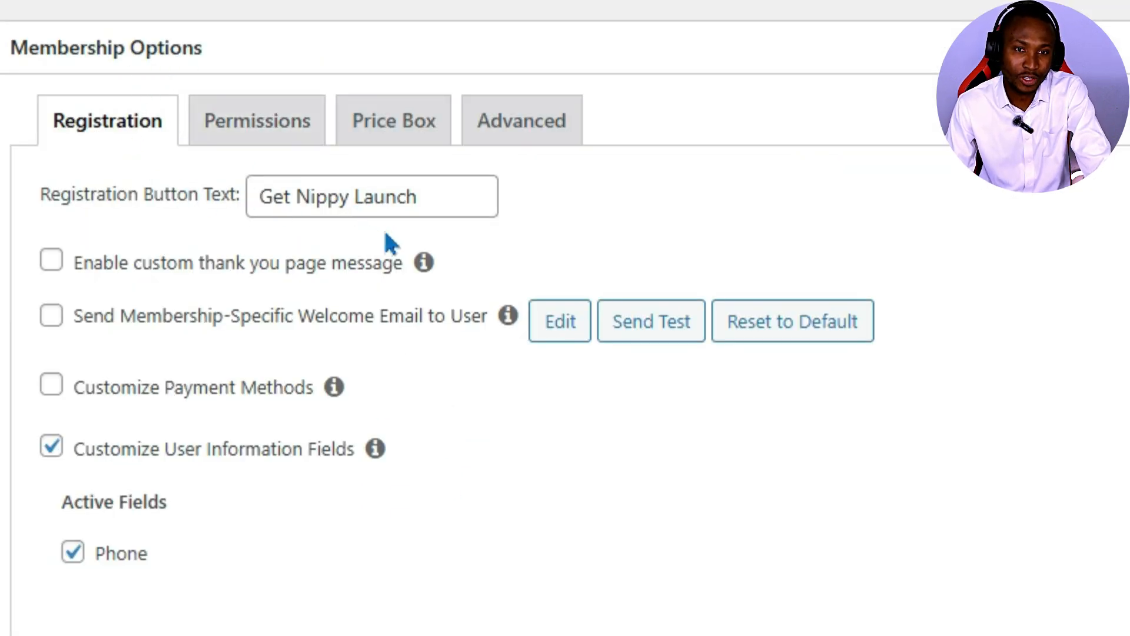
left_click_drag(154, 194, 221, 194)
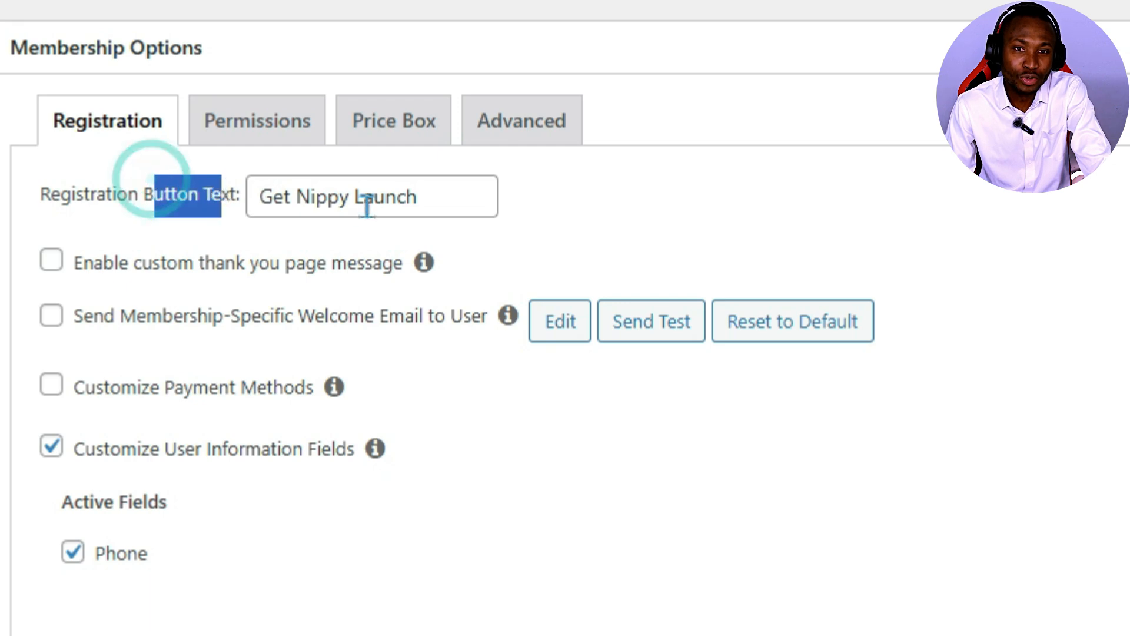
left_click(435, 205)
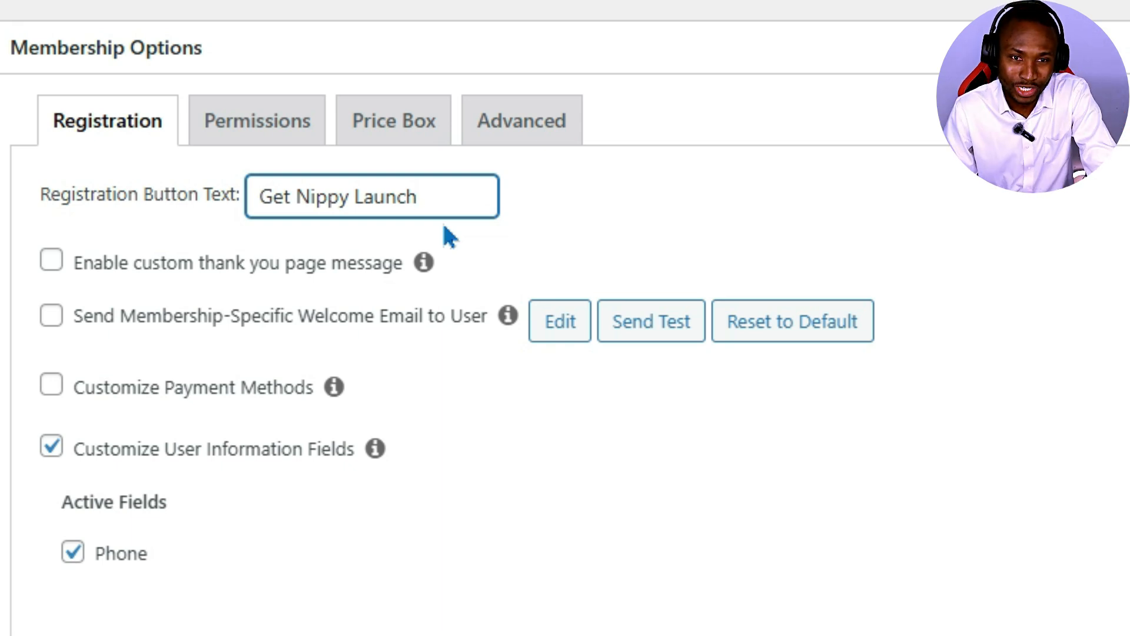
left_click_drag(441, 196, 298, 194)
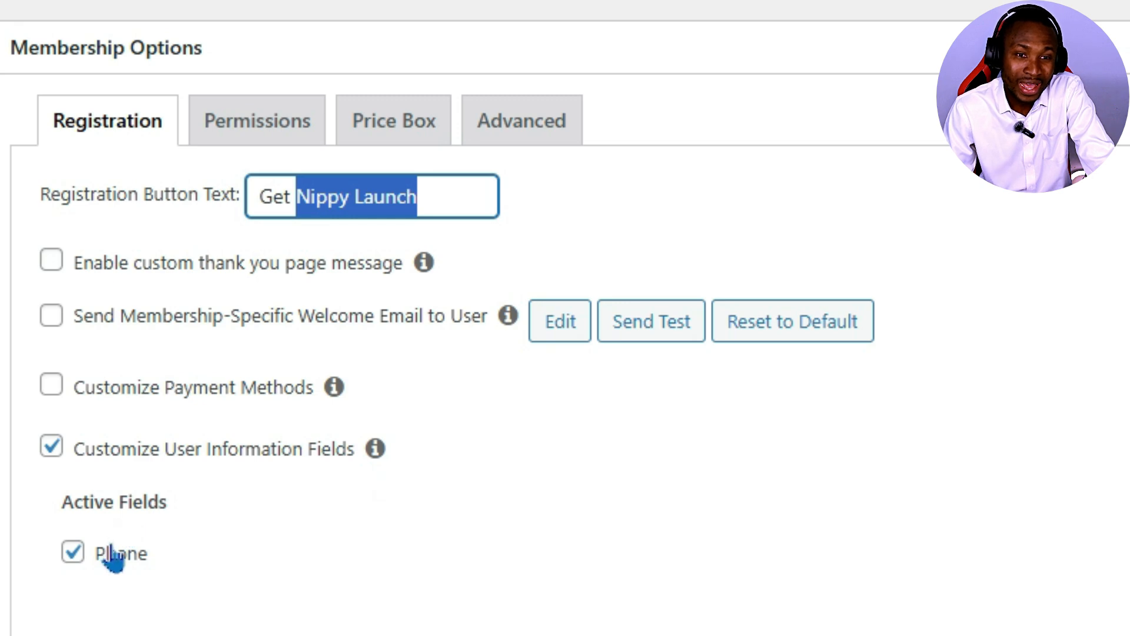
scroll(227, 629, "down", 4)
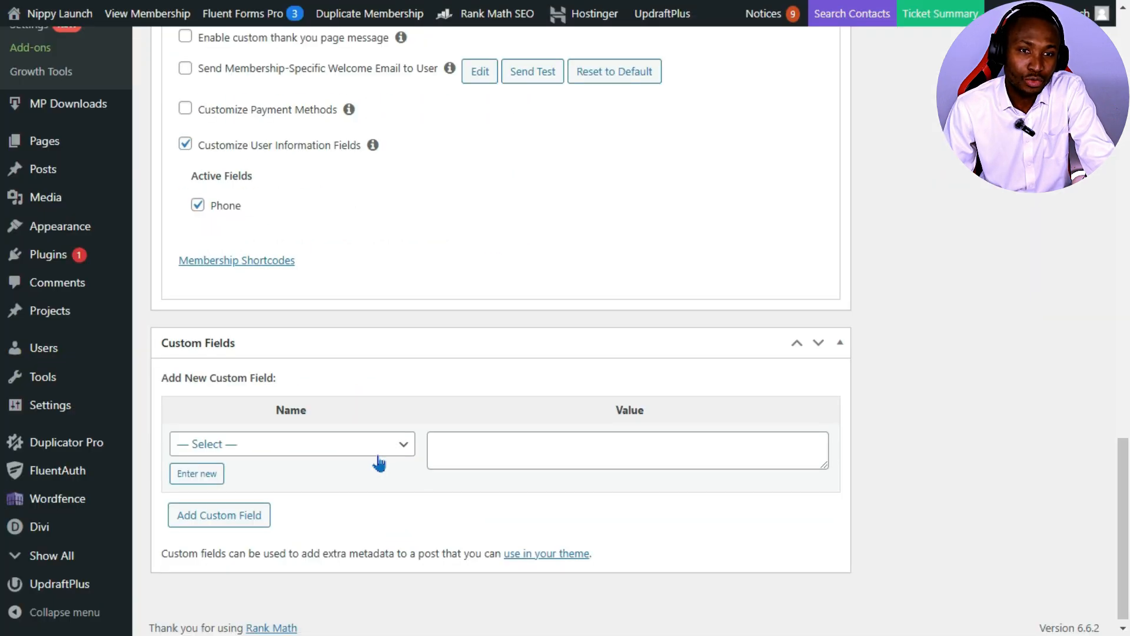
Go back through the Starter membership's page to examine its category assignment
scroll(379, 463, "up", 20)
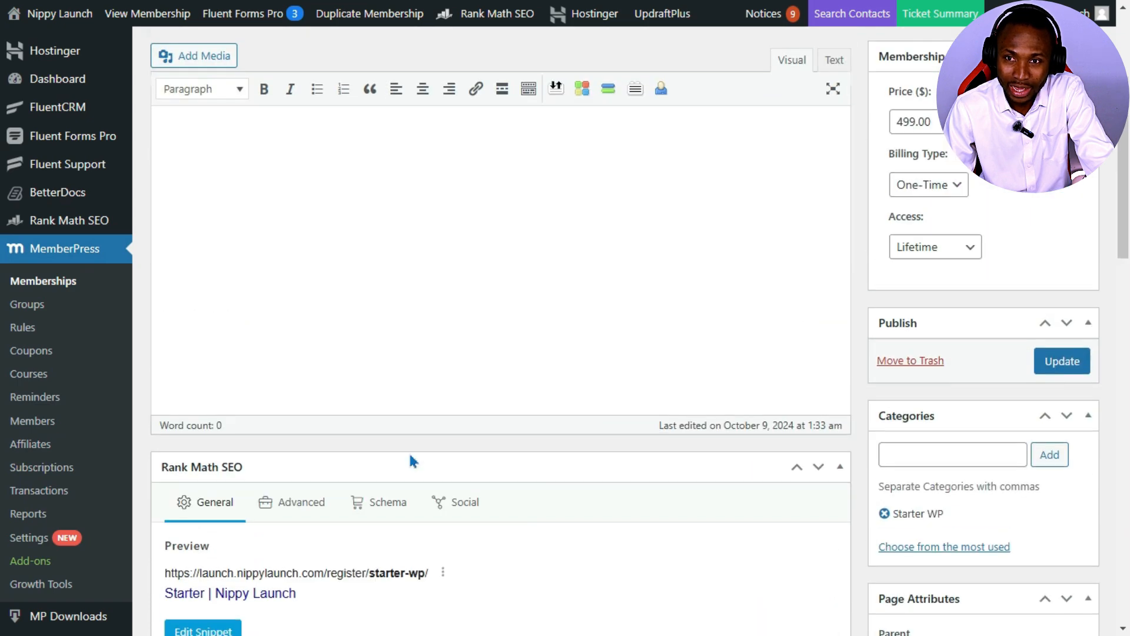
scroll(474, 441, "up", 3)
scroll(474, 447, "down", 8)
scroll(475, 449, "up", 5)
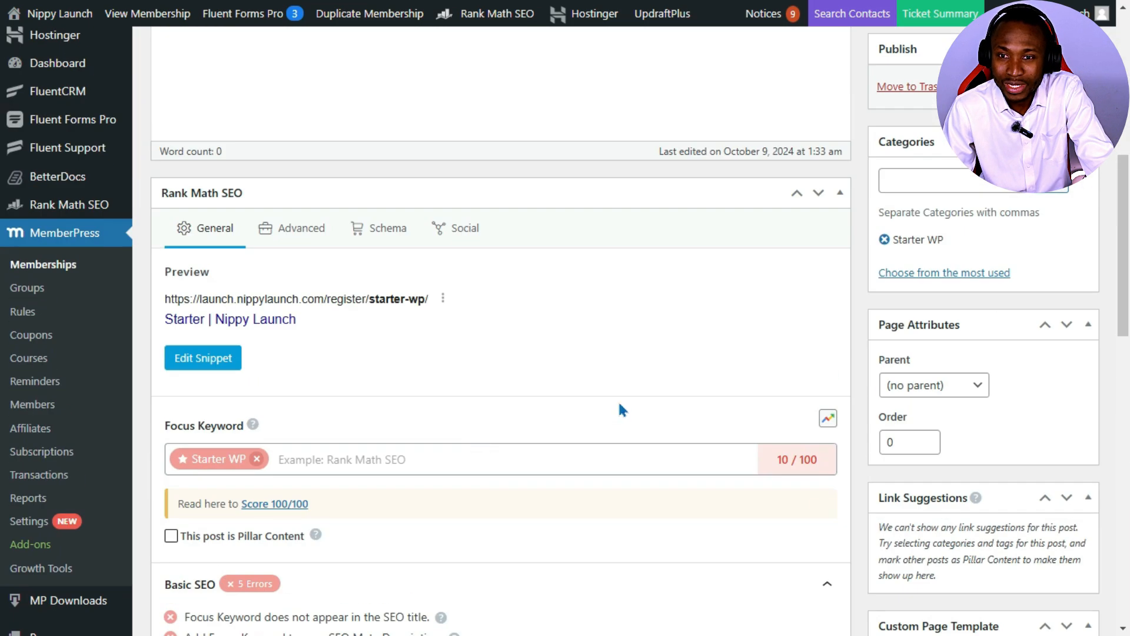
scroll(898, 438, "up", 4)
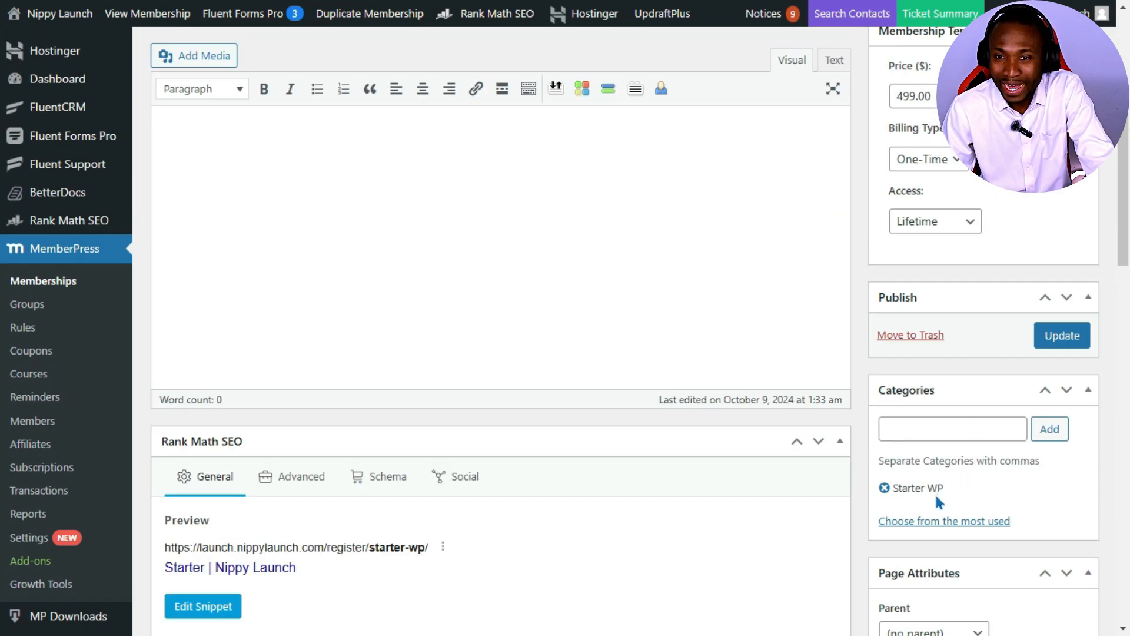
Examine the Starter membership's page attributes, custom page template and featured image sections
scroll(934, 491, "down", 3)
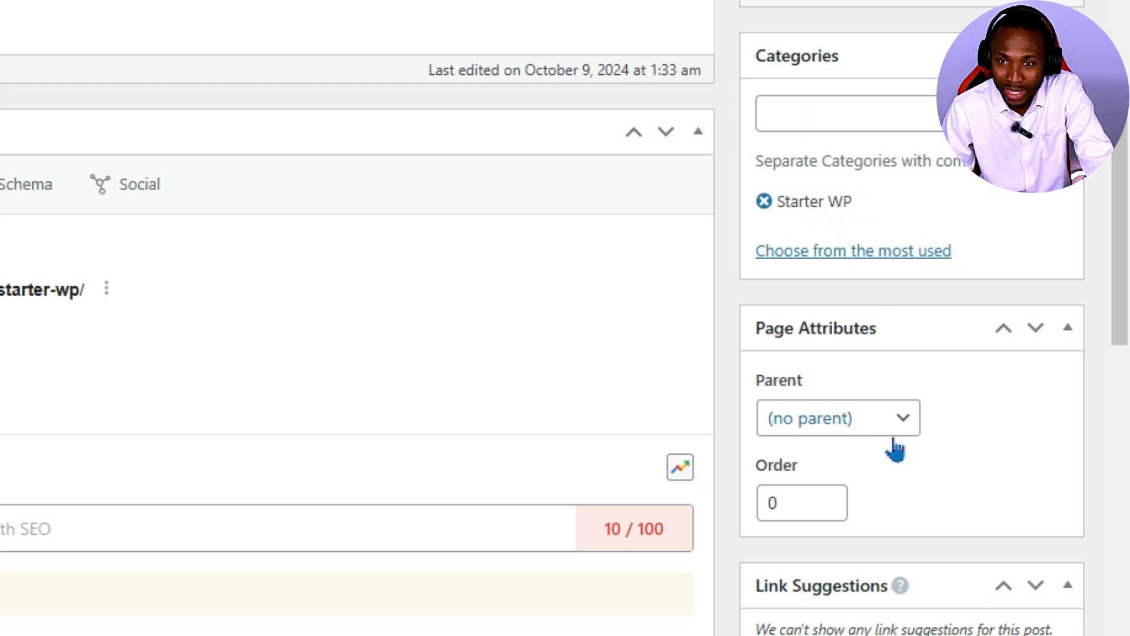
scroll(845, 412, "down", 6)
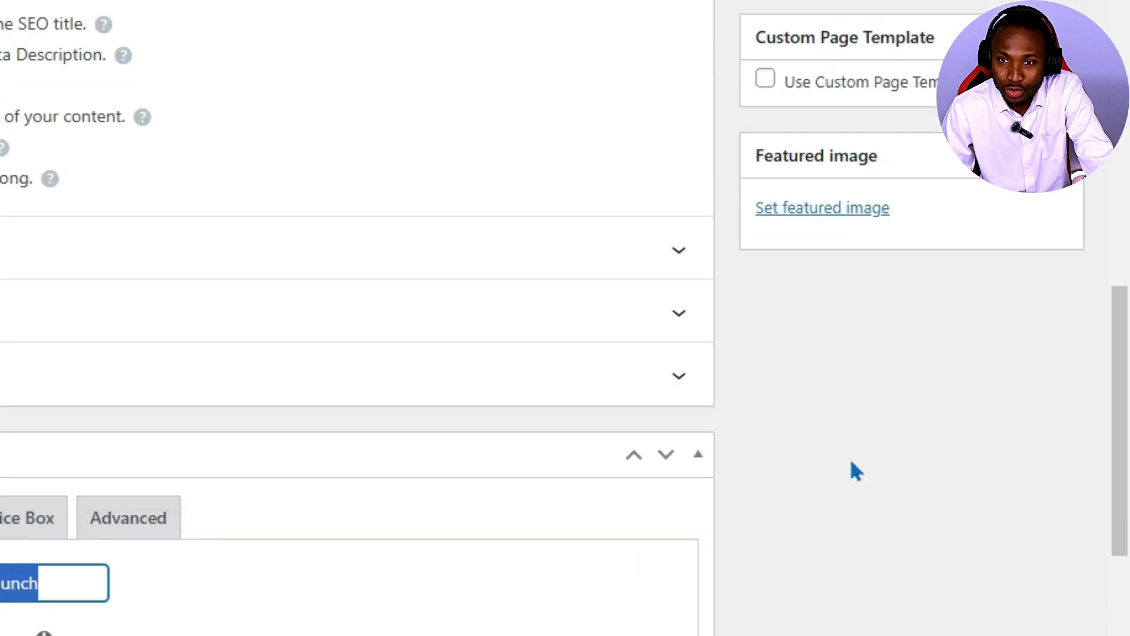
scroll(852, 469, "up", 10)
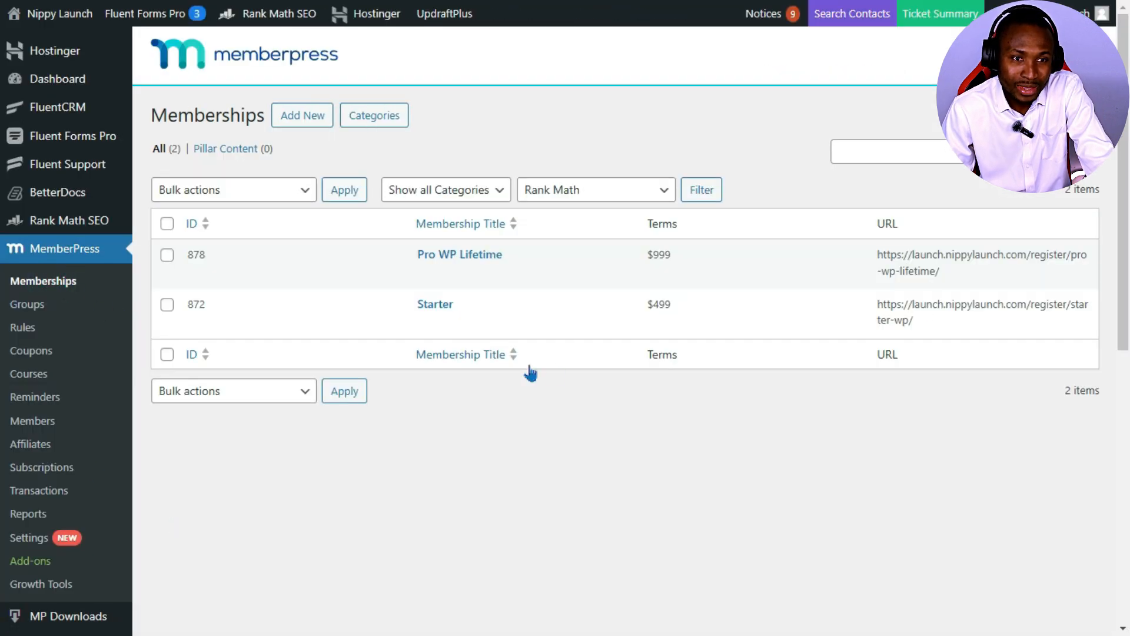
Open a blank new MemberPress group from the Groups list and look over its title, content and SEO fields
left_click(36, 305)
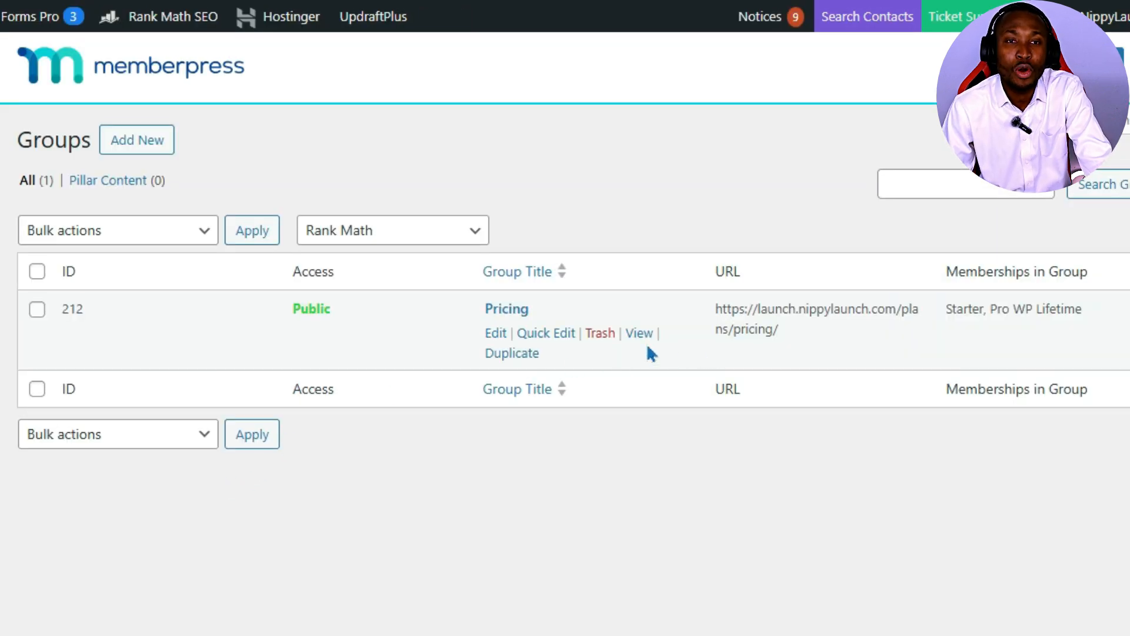
left_click(126, 144)
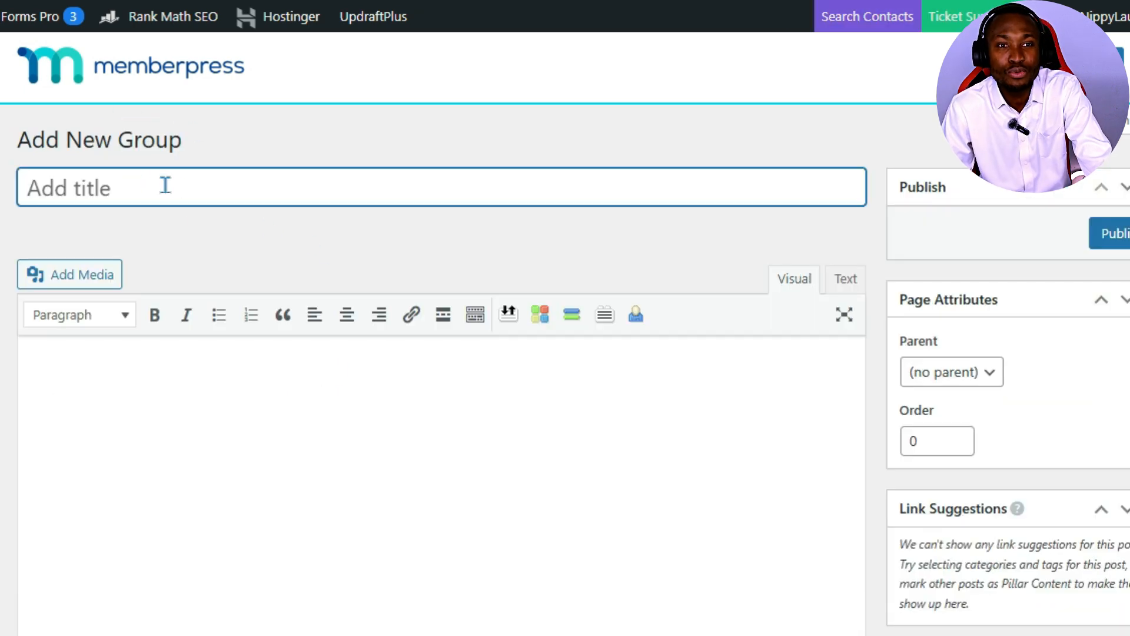
scroll(329, 465, "down", 3)
scroll(353, 547, "down", 15)
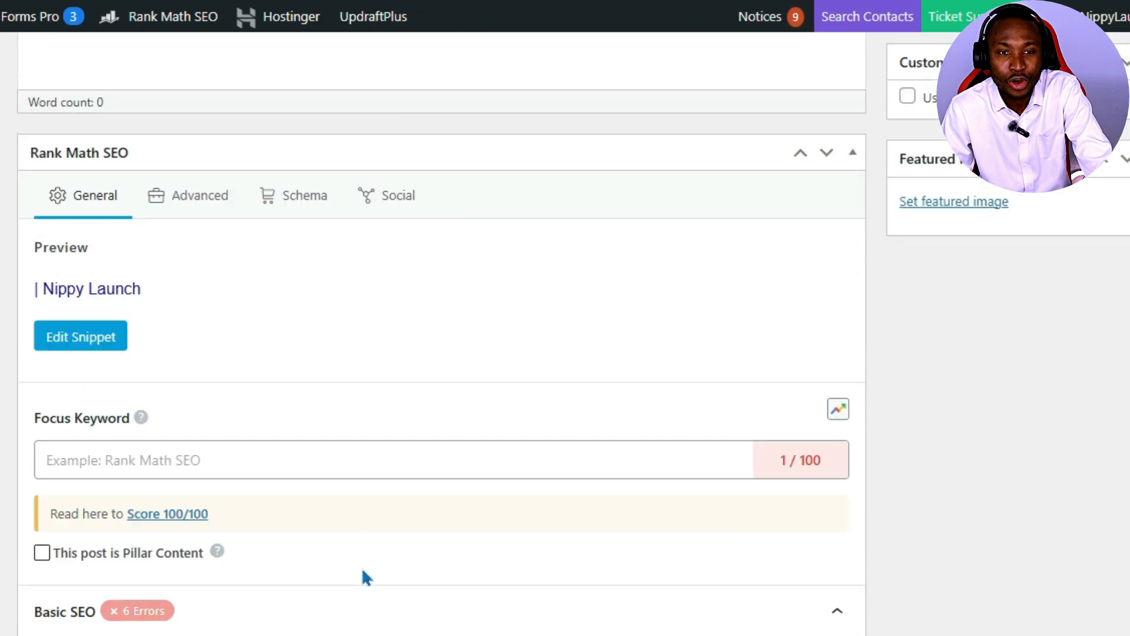
scroll(375, 588, "up", 18)
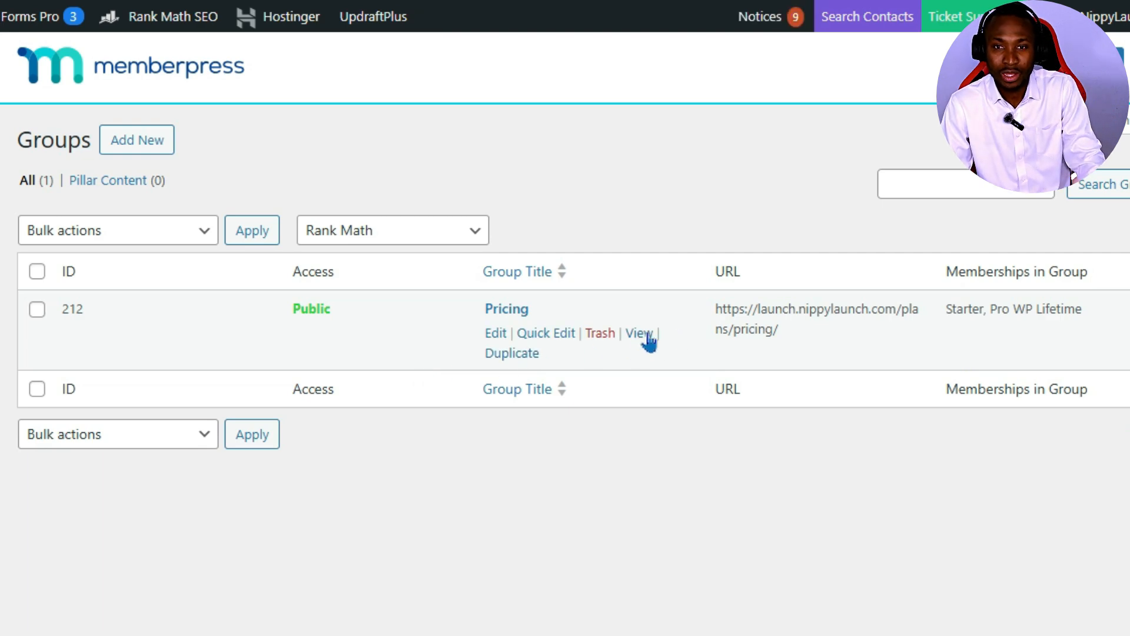
View the Pricing group's public page and examine its heading, description, Starter plan and Pro WP Lifetime plan
left_click(640, 333)
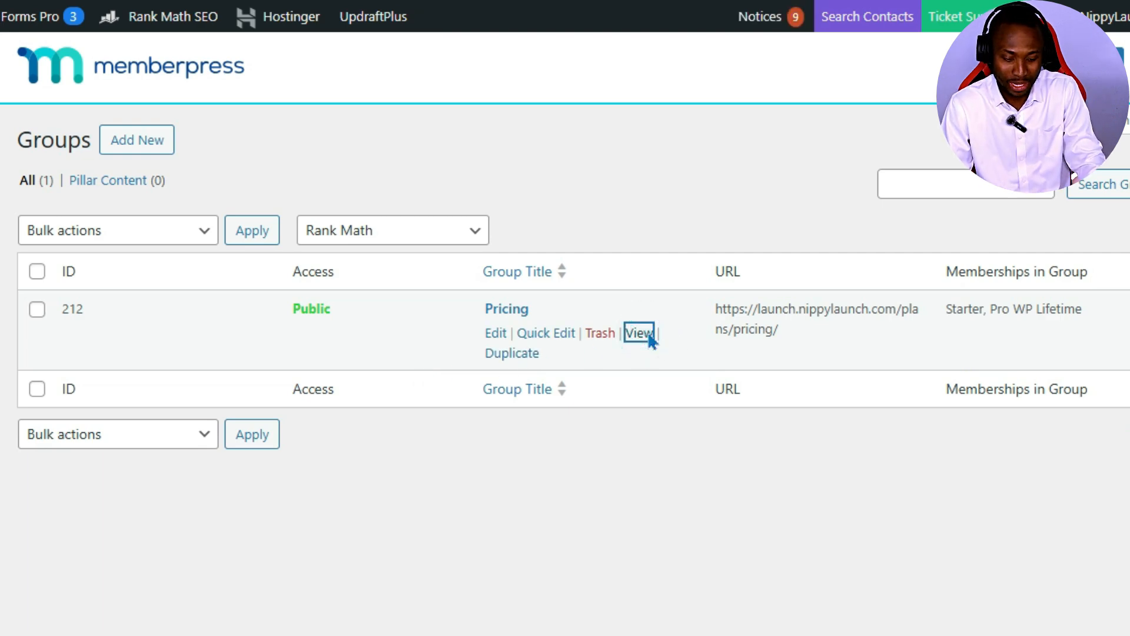
left_click(648, 333)
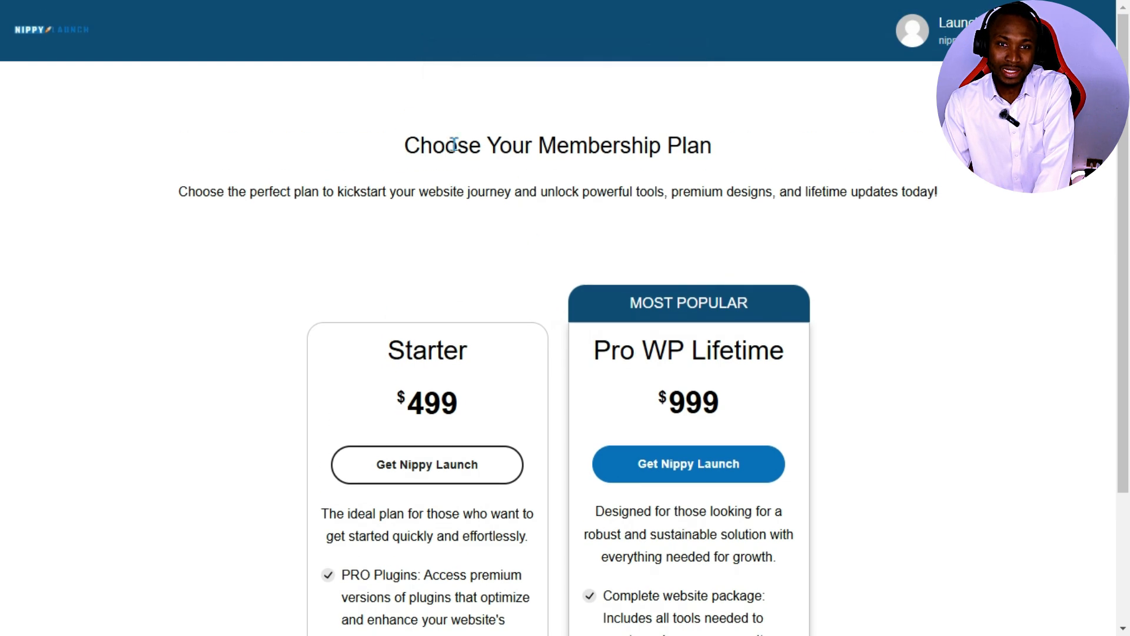
left_click_drag(384, 133, 687, 145)
left_click_drag(320, 192, 599, 219)
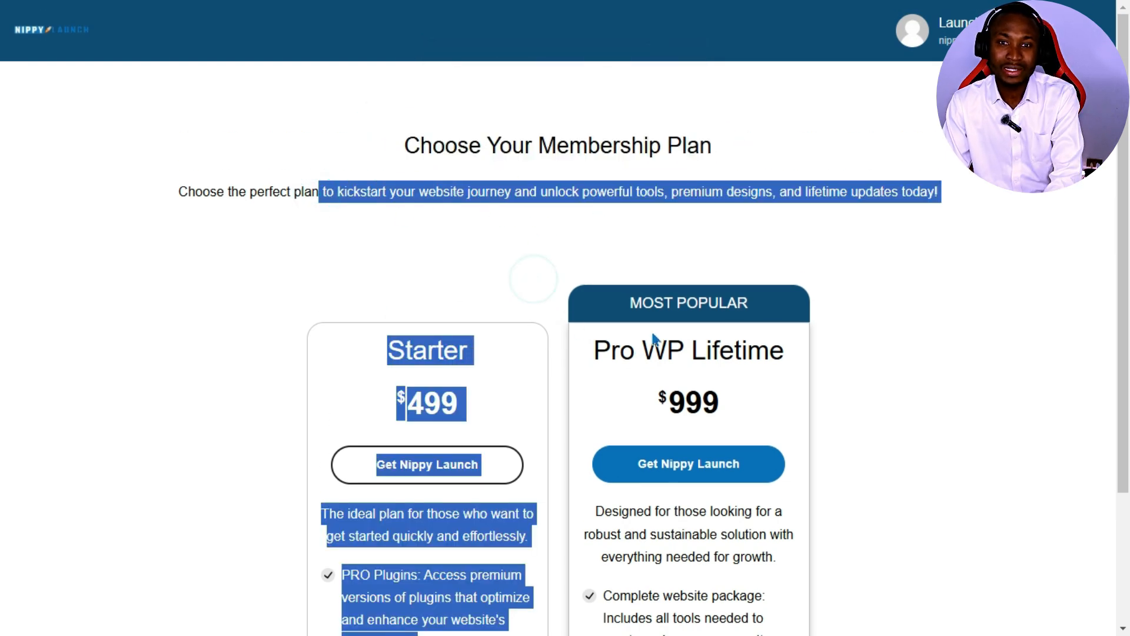
scroll(651, 341, "down", 2)
left_click(682, 442)
left_click_drag(664, 401, 725, 445)
scroll(657, 419, "up", 2)
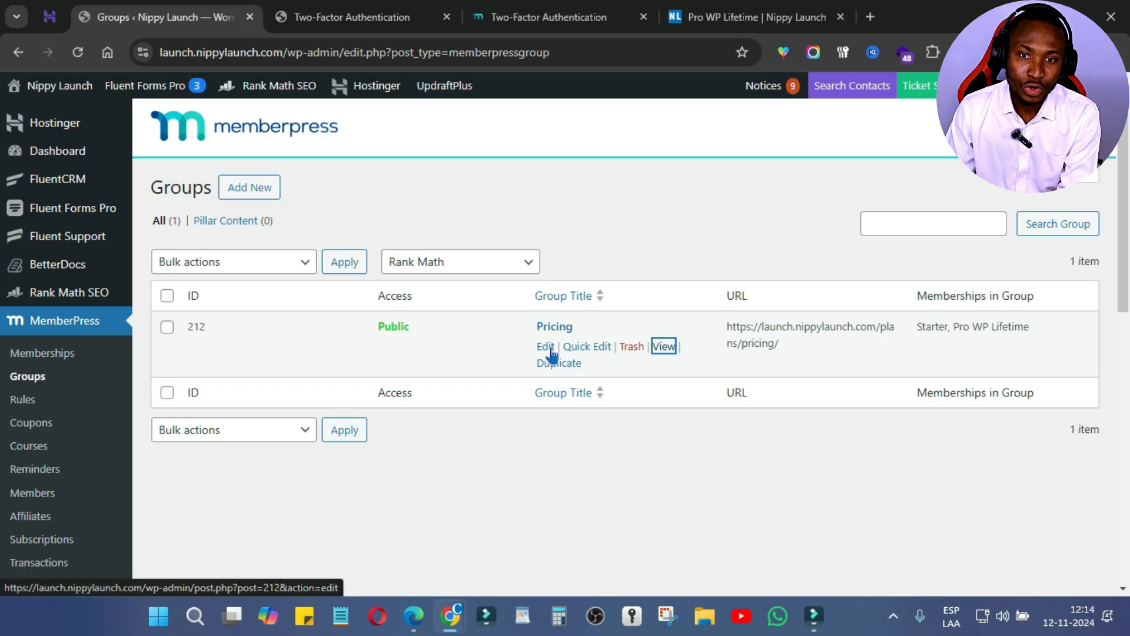
Open the Pricing group for editing and examine its title, upgrade path and assigned memberships
left_click(546, 347)
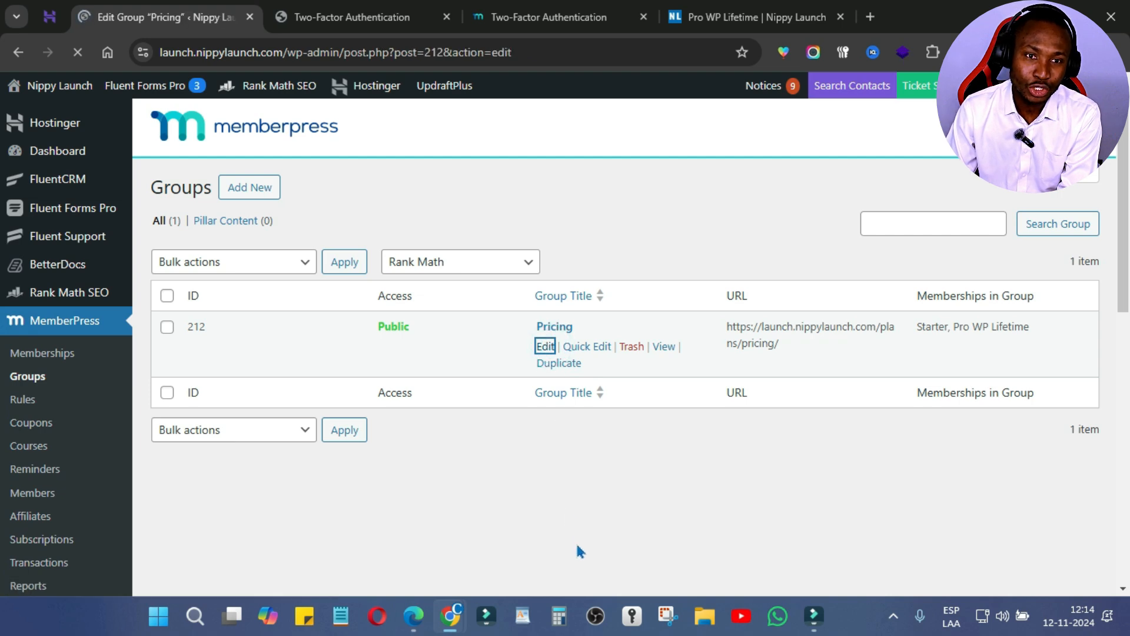
double_click(167, 185)
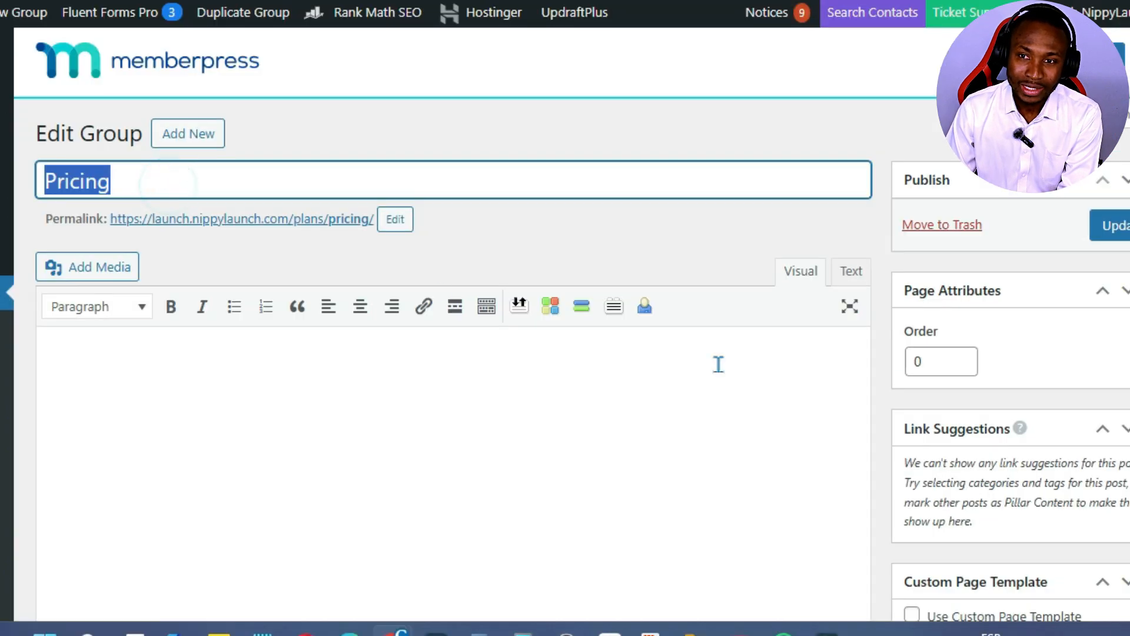
scroll(839, 421, "down", 1)
scroll(838, 420, "down", 20)
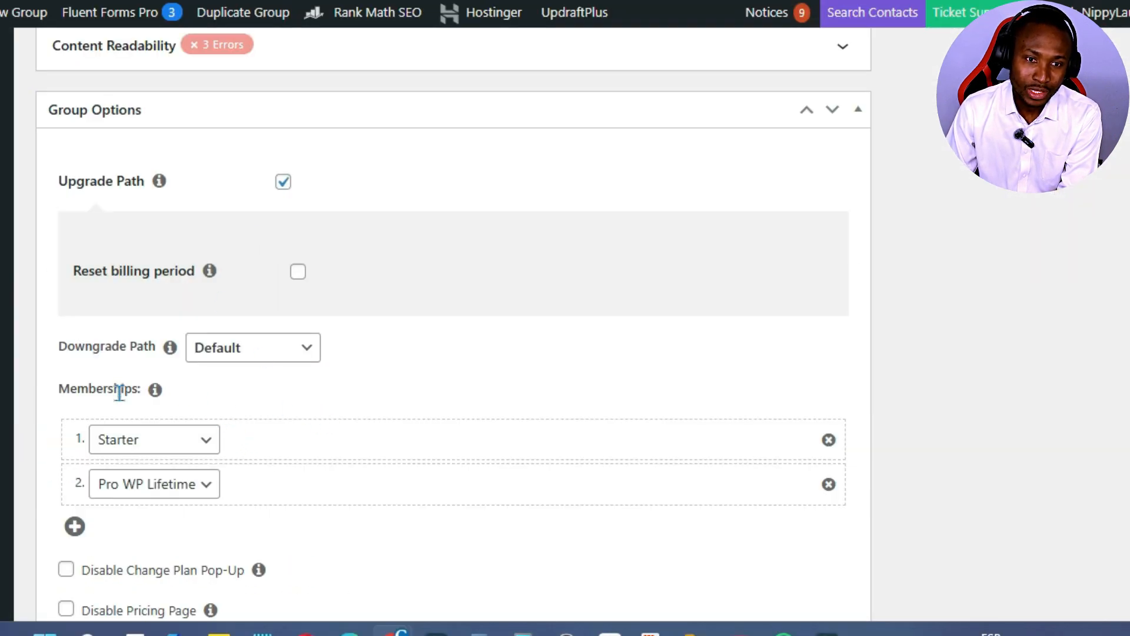
left_click_drag(119, 391, 123, 391)
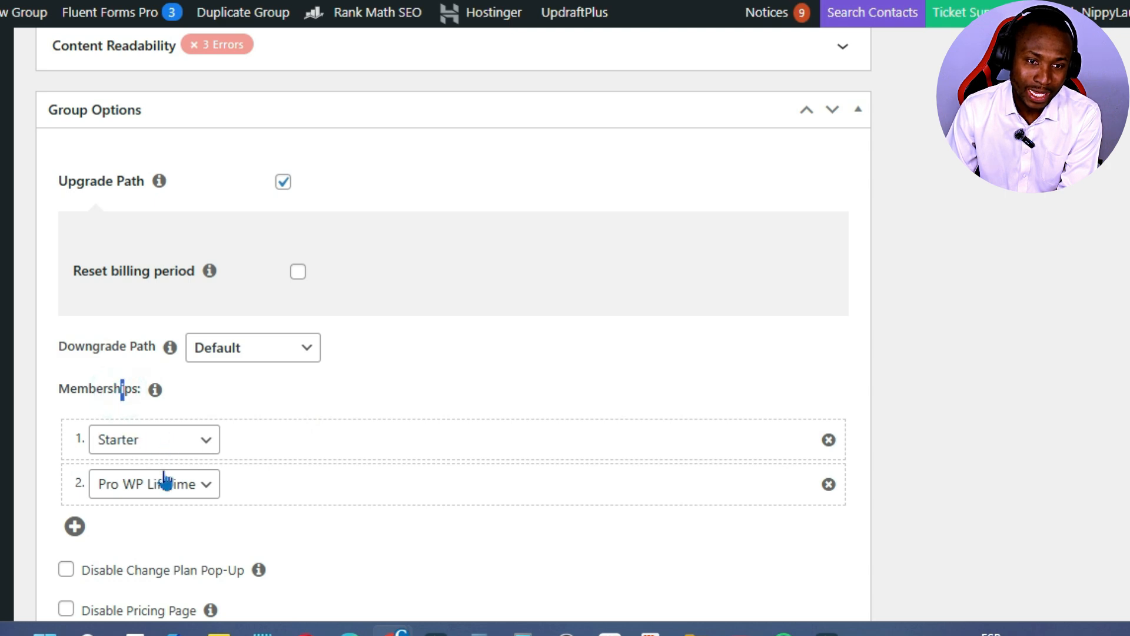
scroll(81, 539, "down", 5)
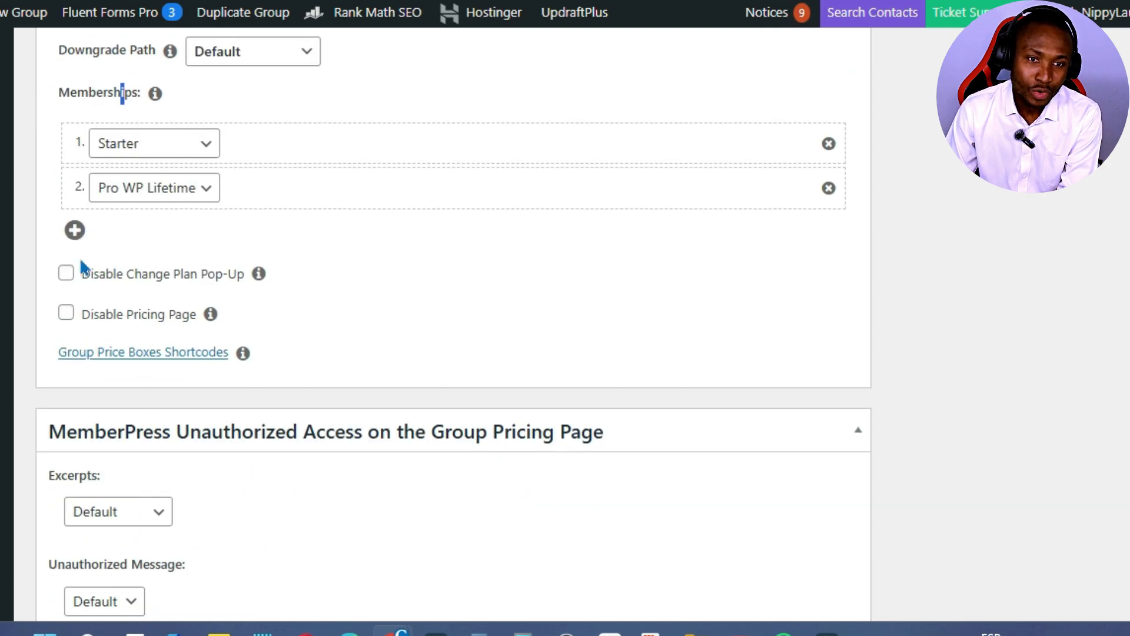
Add and remove a third membership row in the Pricing group, and examine its pricing page and unauthorized access options
left_click(75, 232)
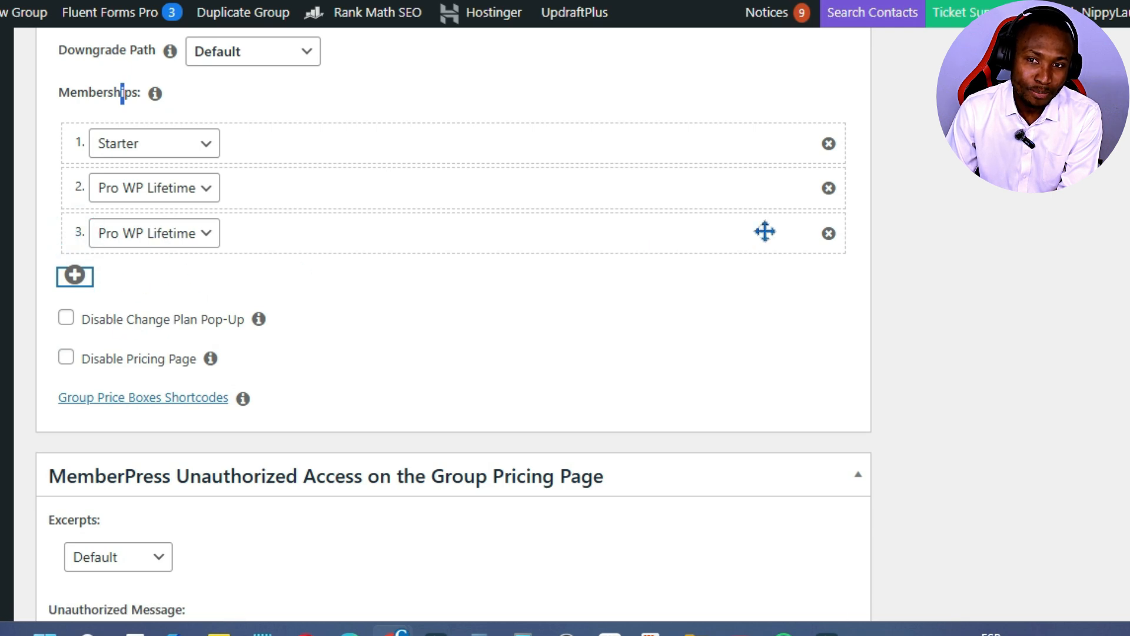
left_click(828, 234)
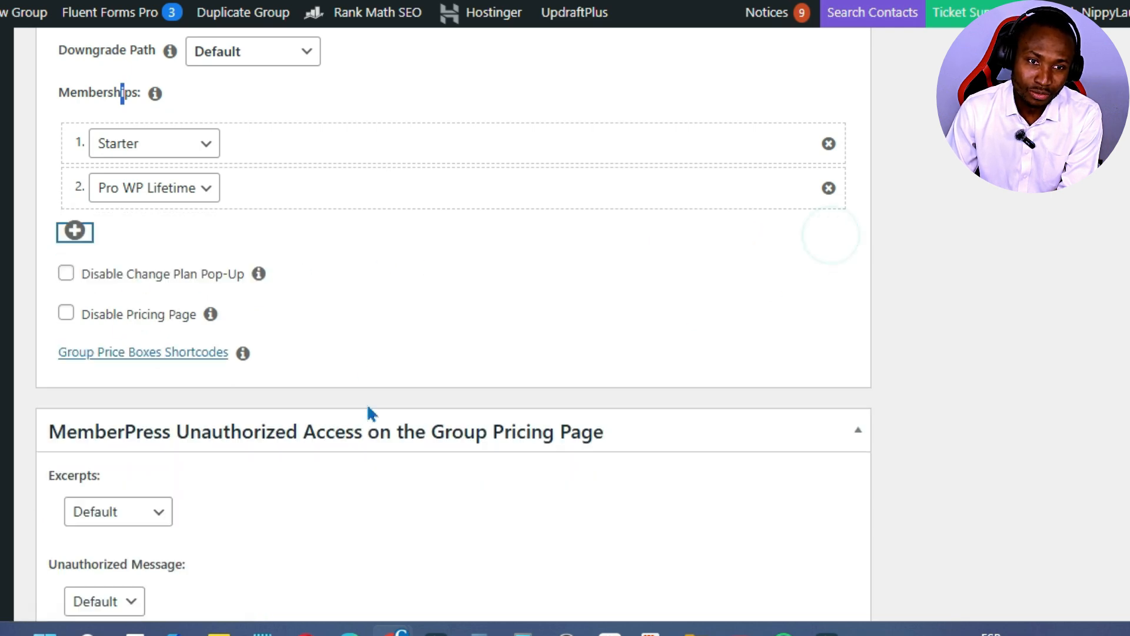
scroll(366, 404, "down", 3)
scroll(54, 140, "up", 5)
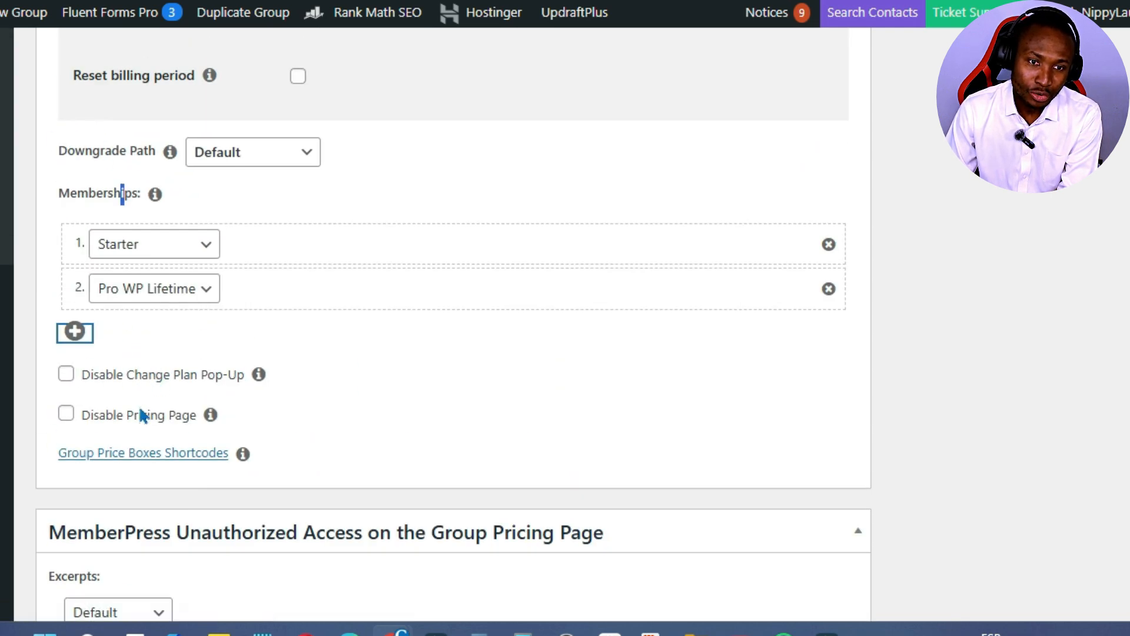
scroll(243, 474, "down", 5)
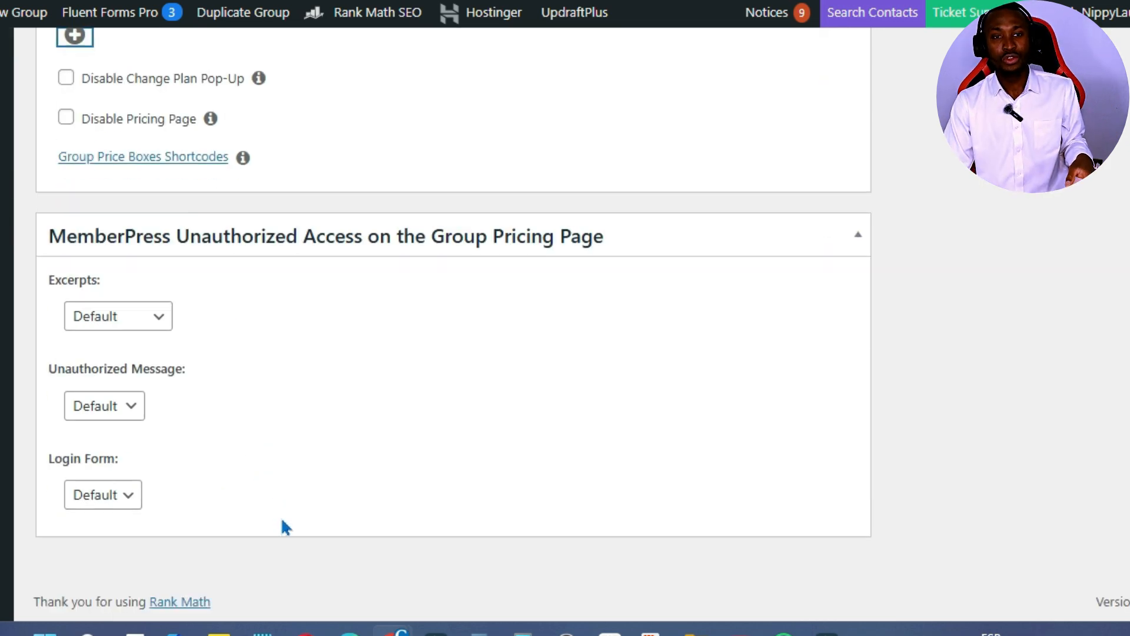
scroll(284, 525, "up", 10)
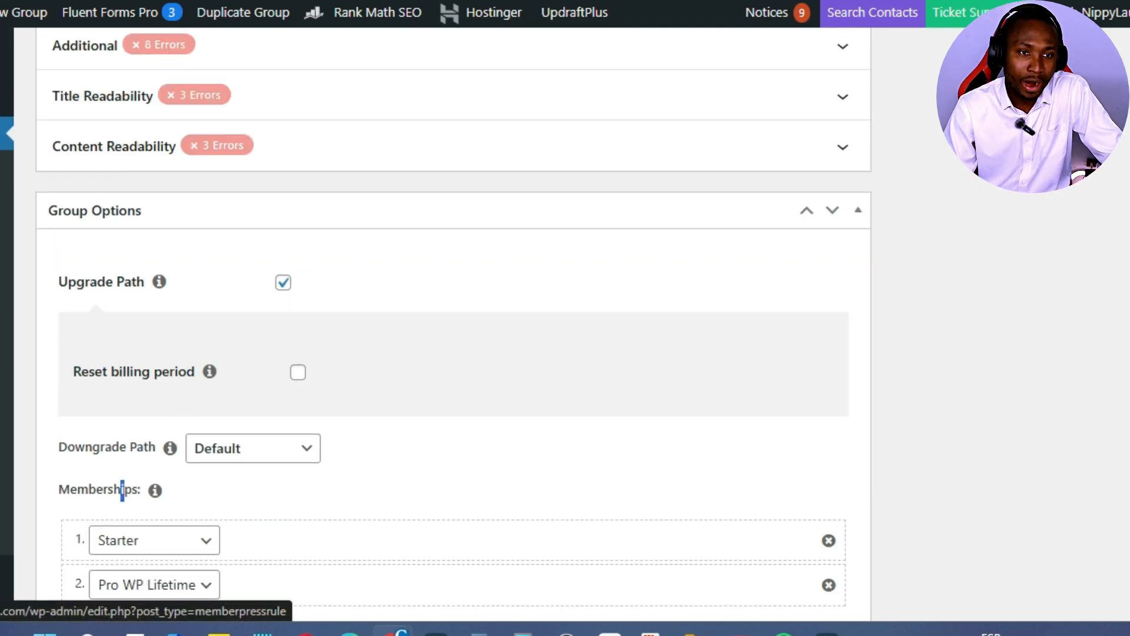
Start a new MemberPress rule with All Docs as the protected content and browse the other content types
left_click(41, 272)
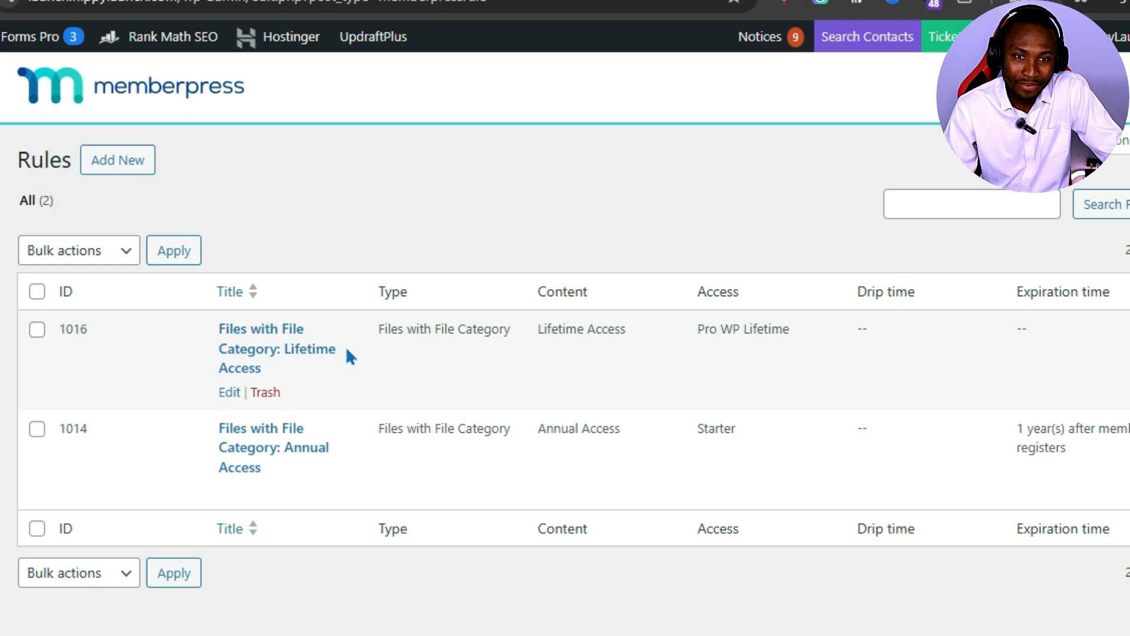
left_click(134, 164)
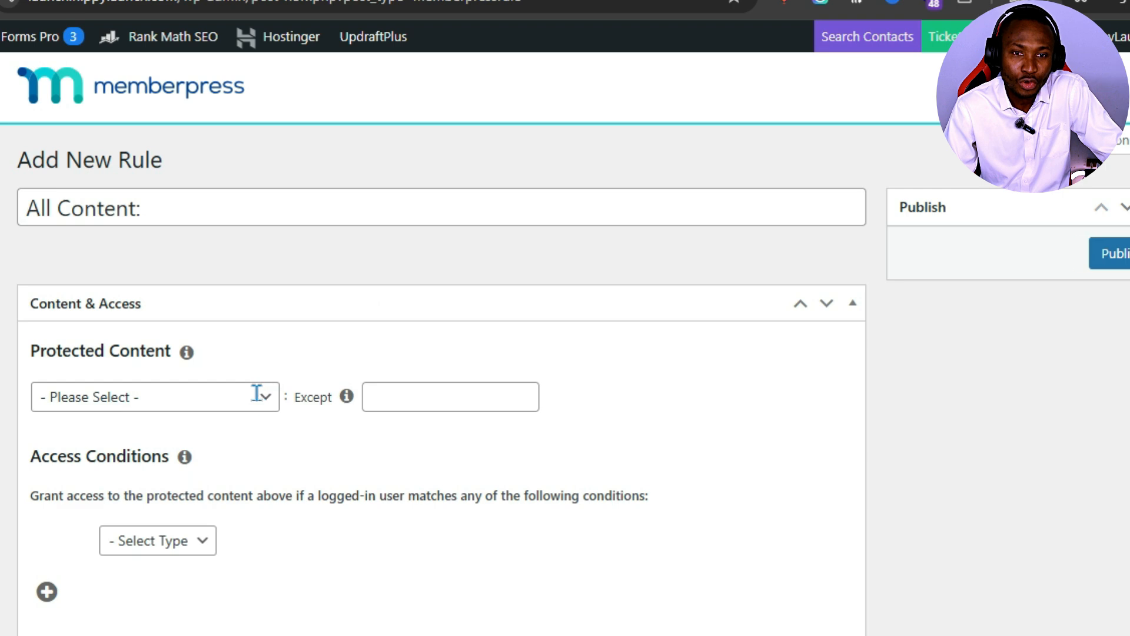
left_click(255, 396)
left_click(192, 396)
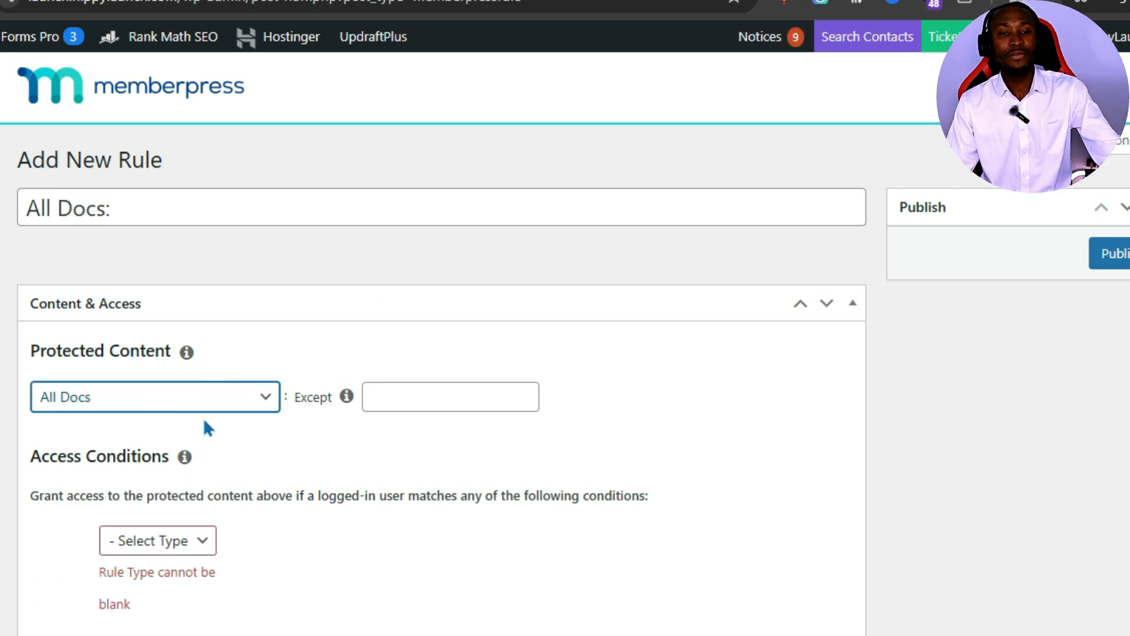
left_click(193, 394)
scroll(172, 111, "up", 3)
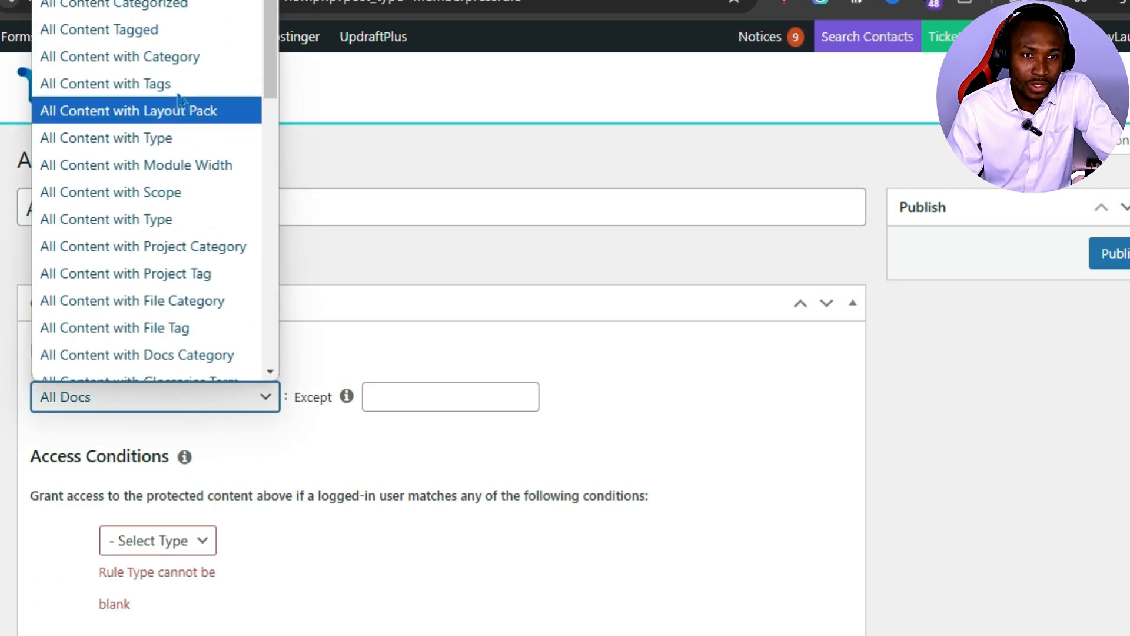
scroll(177, 121, "down", 10)
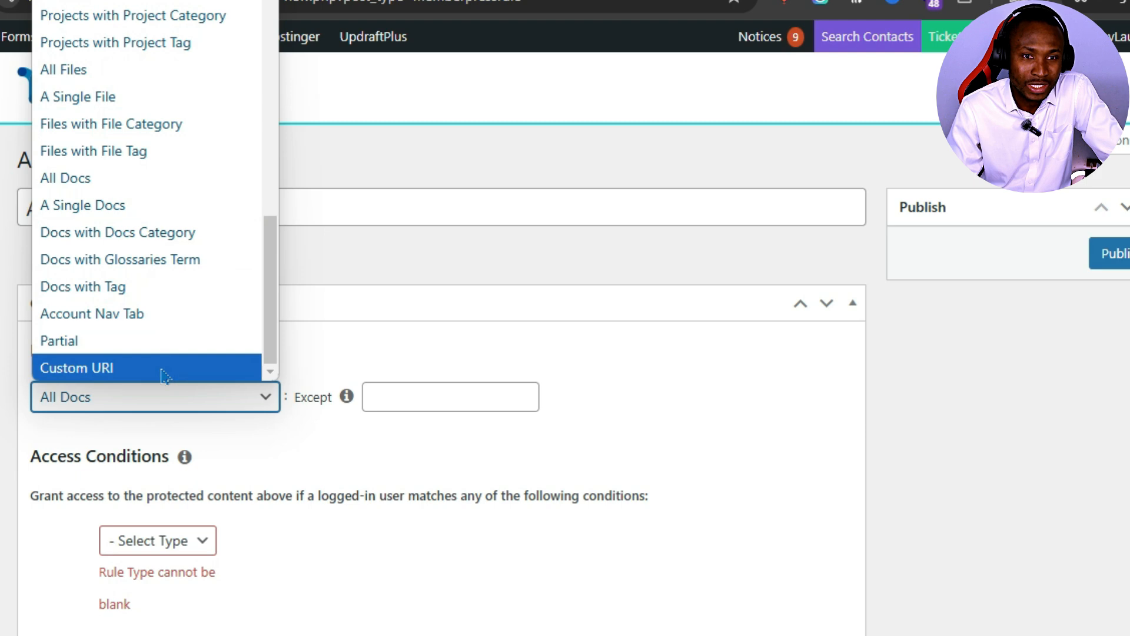
left_click(363, 434)
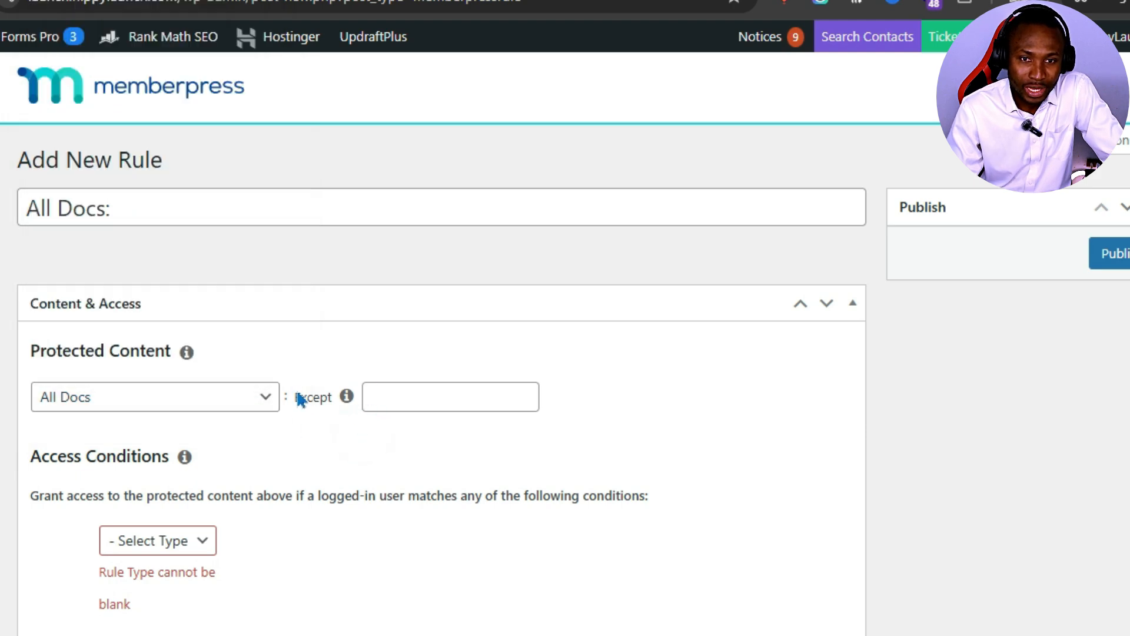
Try the Membership, Member, Role and Capability types for the new rule's access condition
double_click(300, 398)
scroll(250, 464, "down", 5)
left_click(196, 241)
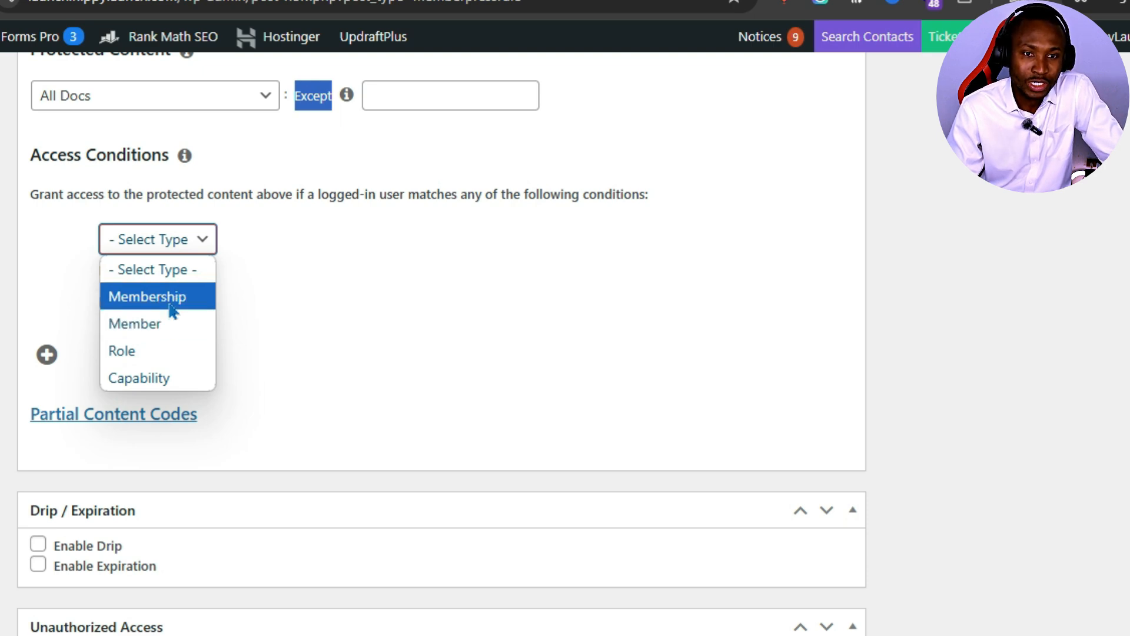
left_click(171, 303)
left_click(173, 238)
left_click(136, 333)
left_click(171, 240)
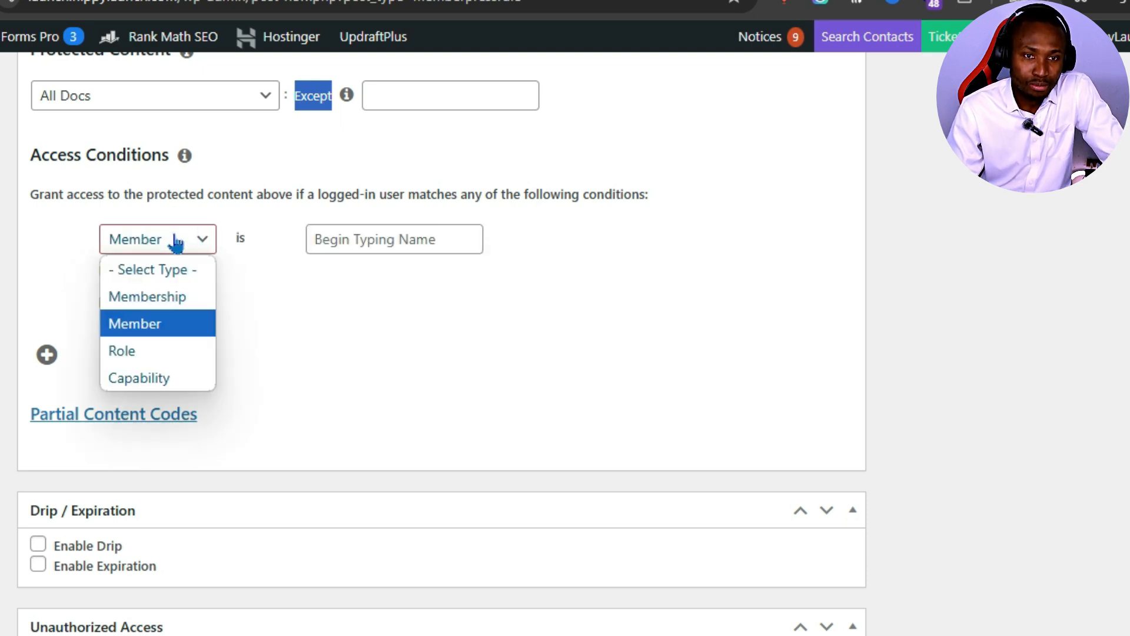
left_click(144, 349)
left_click(159, 241)
left_click(157, 376)
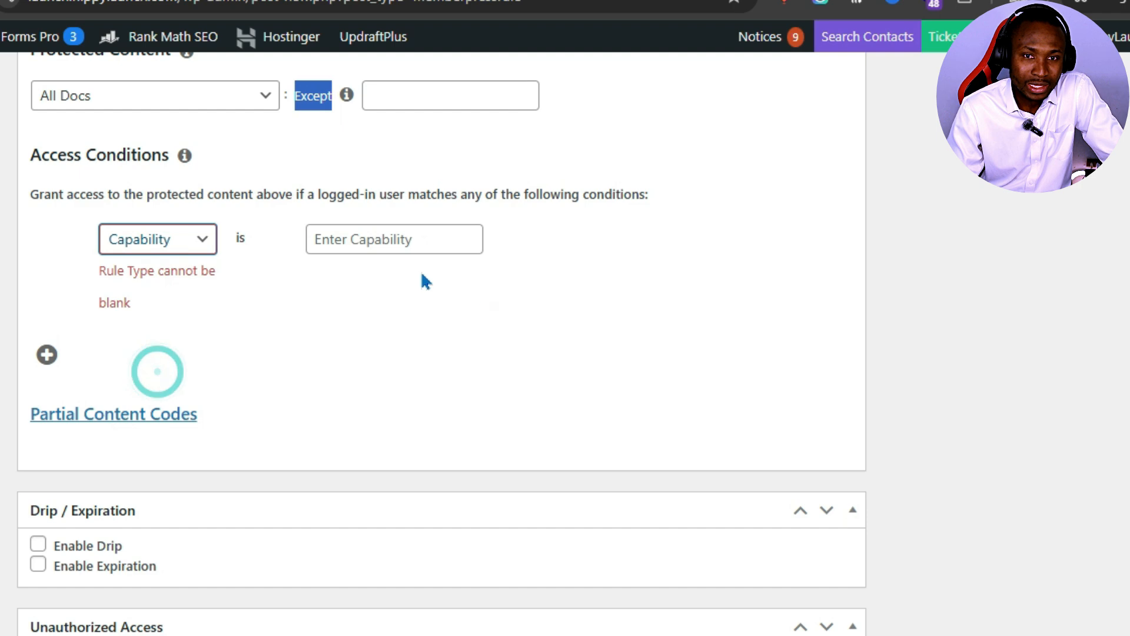
left_click(406, 242)
left_click(201, 239)
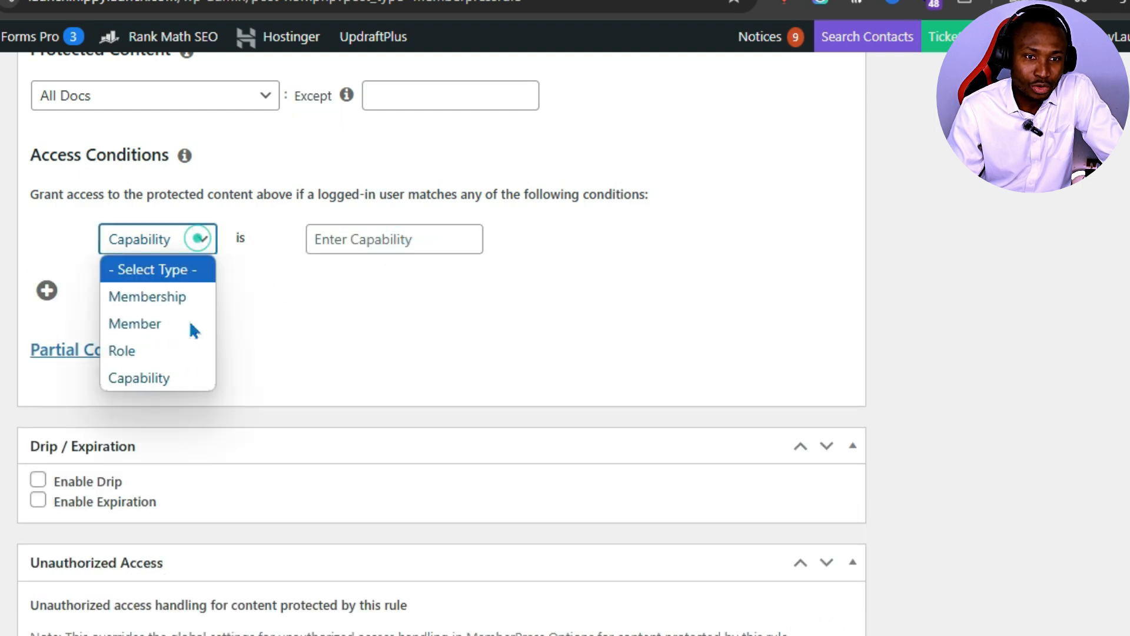
Look over the new rule's drip, expiration and unauthorized access settings
scroll(247, 412, "down", 5)
scroll(97, 460, "down", 2)
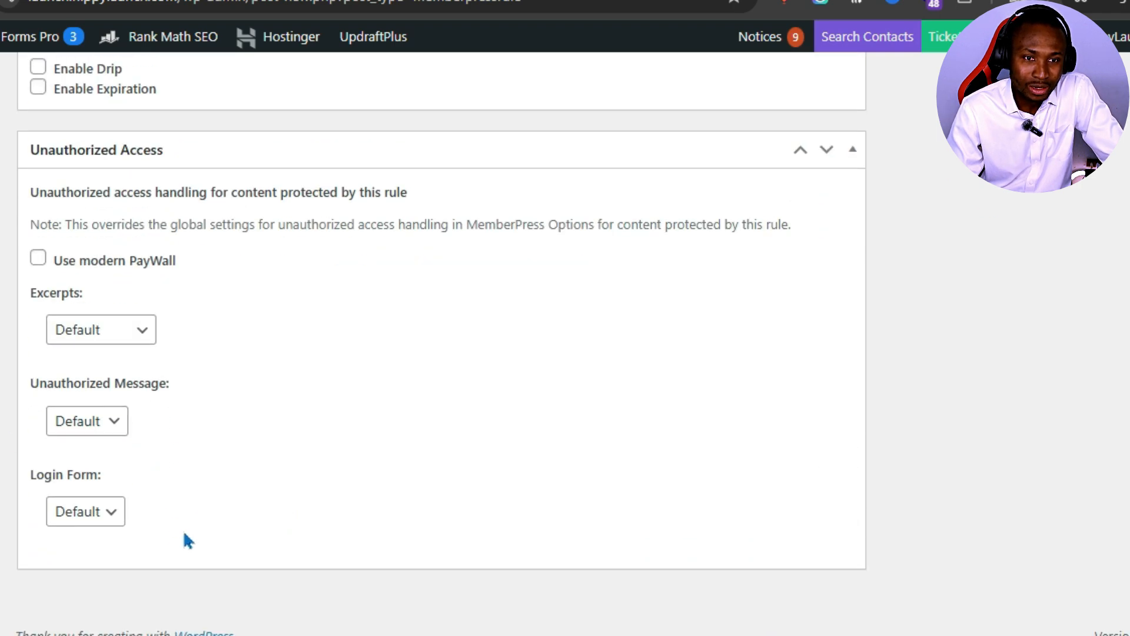
scroll(184, 538, "up", 8)
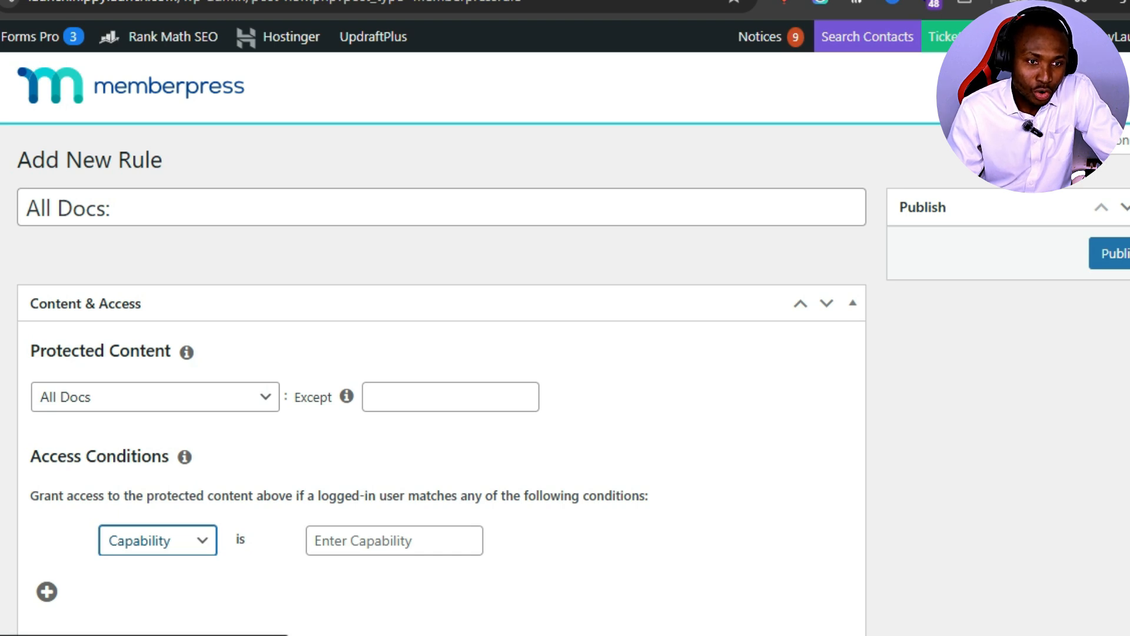
Leave the new rule unsaved and open the "Files with File Category: Lifetime Access" rule for editing
left_click(1, 518)
left_click(626, 137)
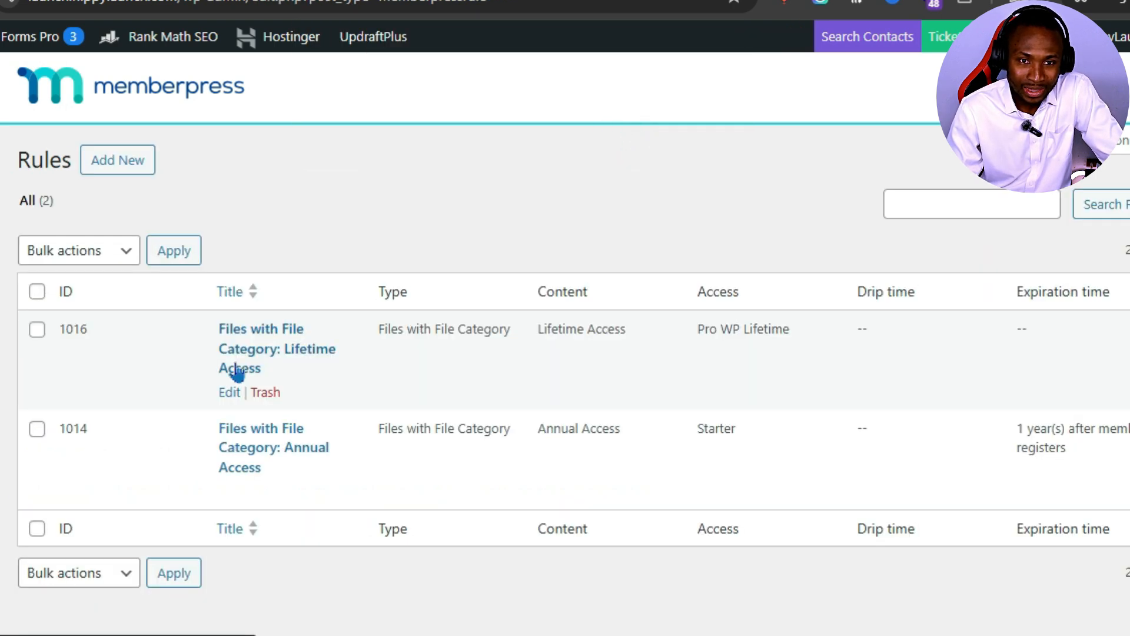
left_click(239, 360)
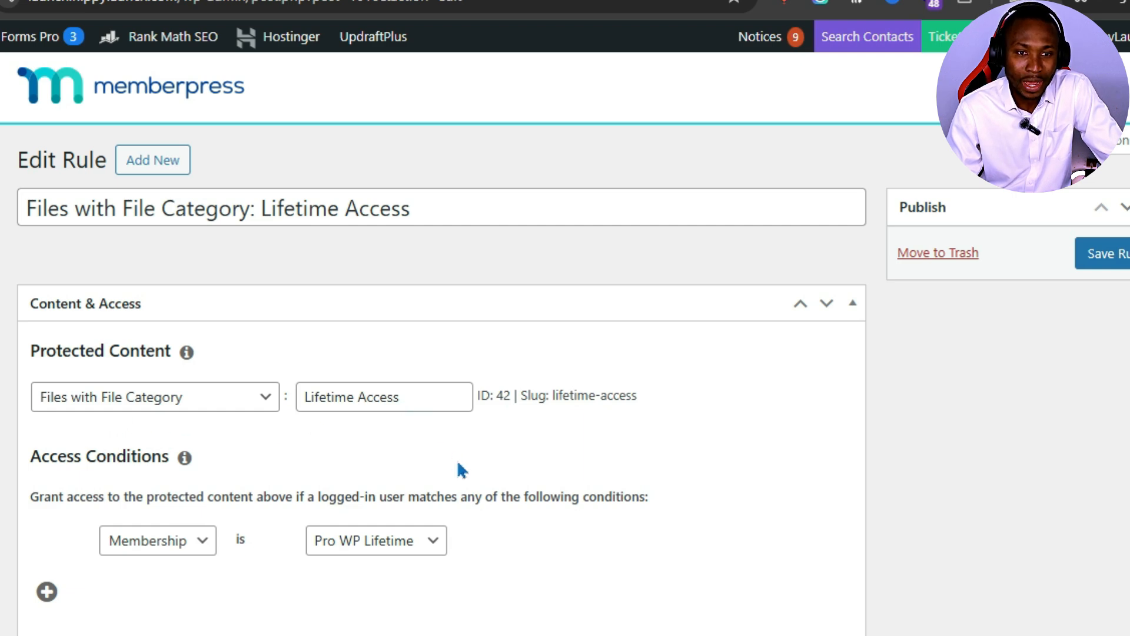
Look over the lifetime access rule's access conditions, drip and expiration options and unauthorized access settings
scroll(456, 460, "down", 5)
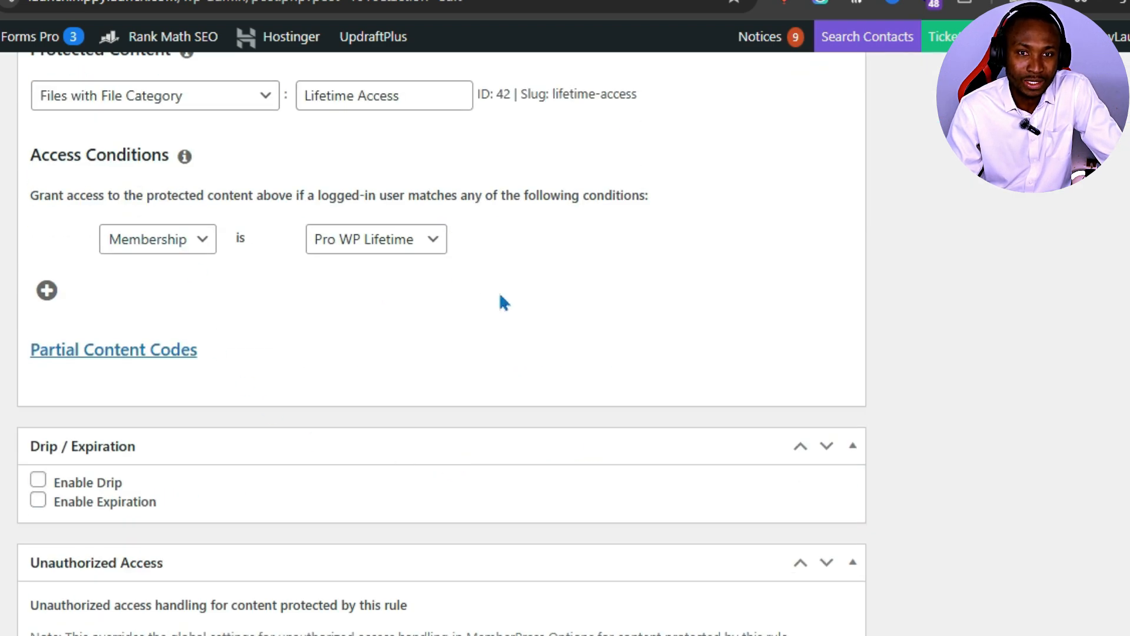
scroll(653, 401, "down", 7)
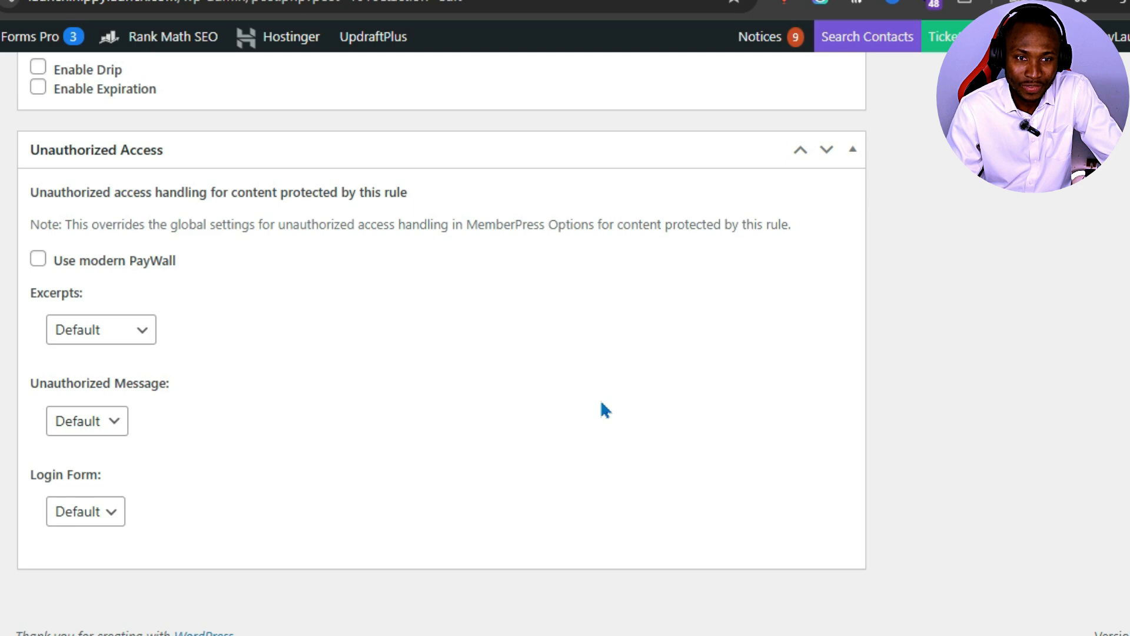
scroll(600, 402, "up", 12)
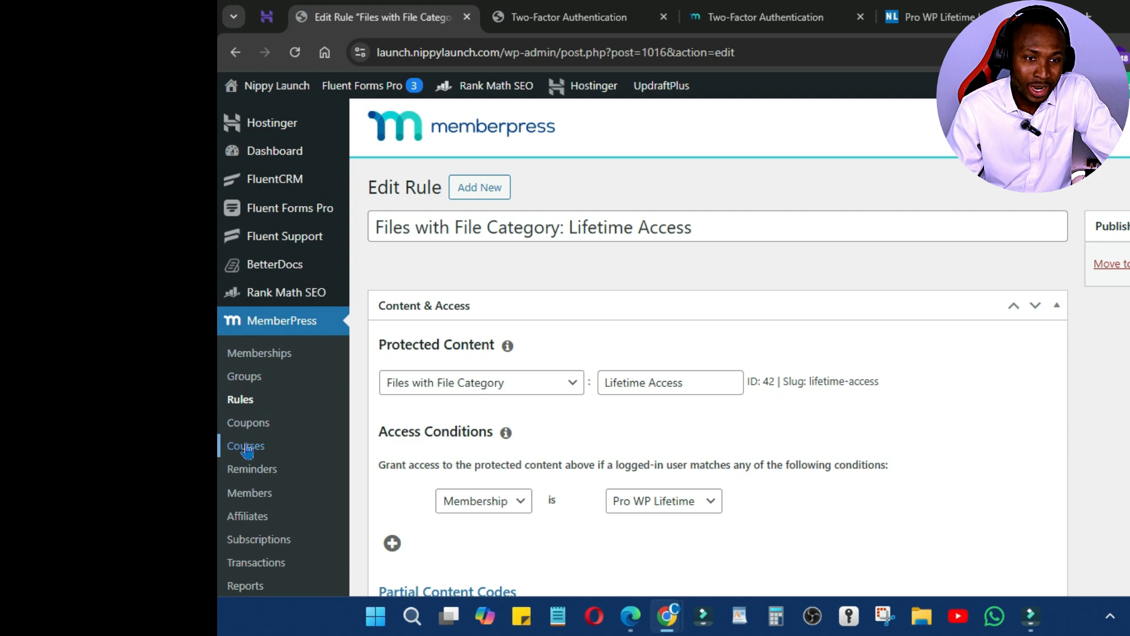
Open the MemberPress coupons and start a new coupon
left_click(252, 425)
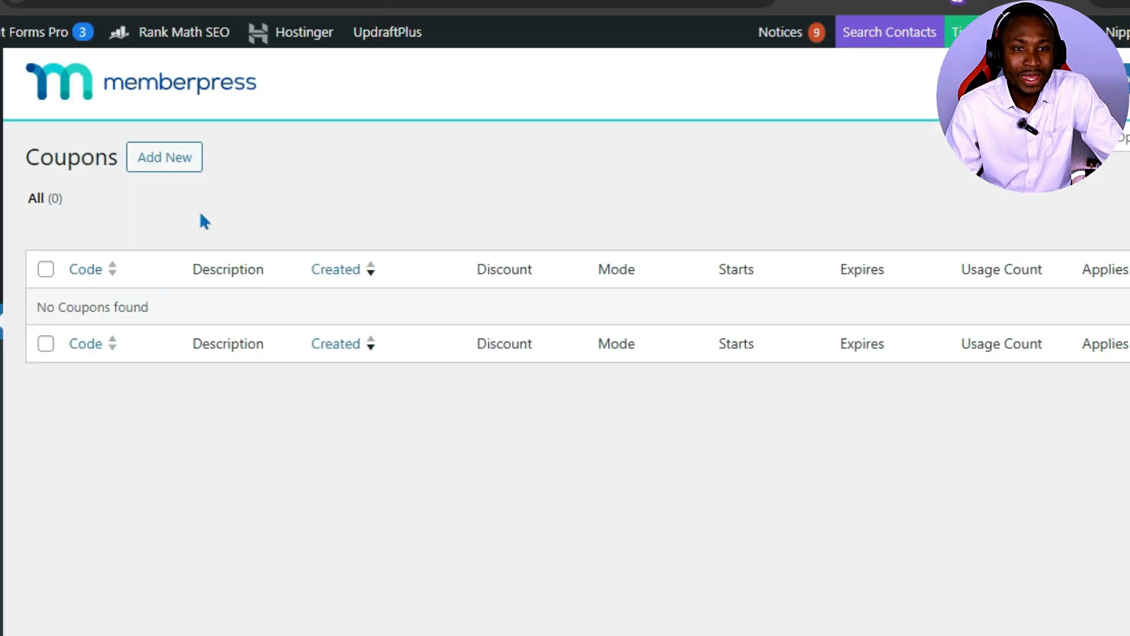
left_click(169, 162)
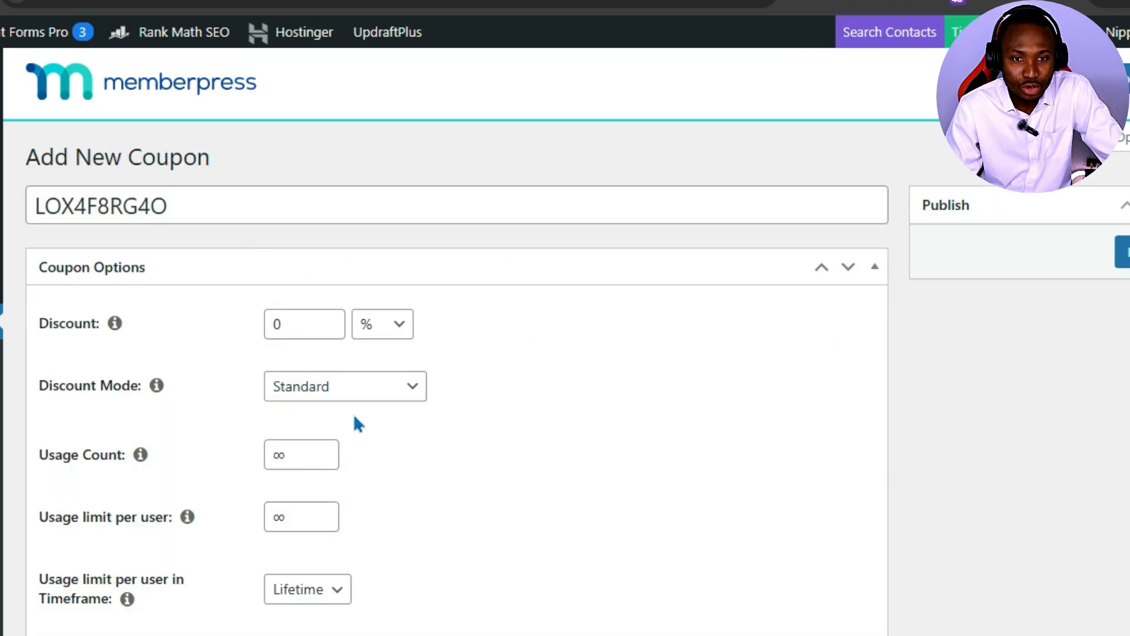
double_click(189, 207)
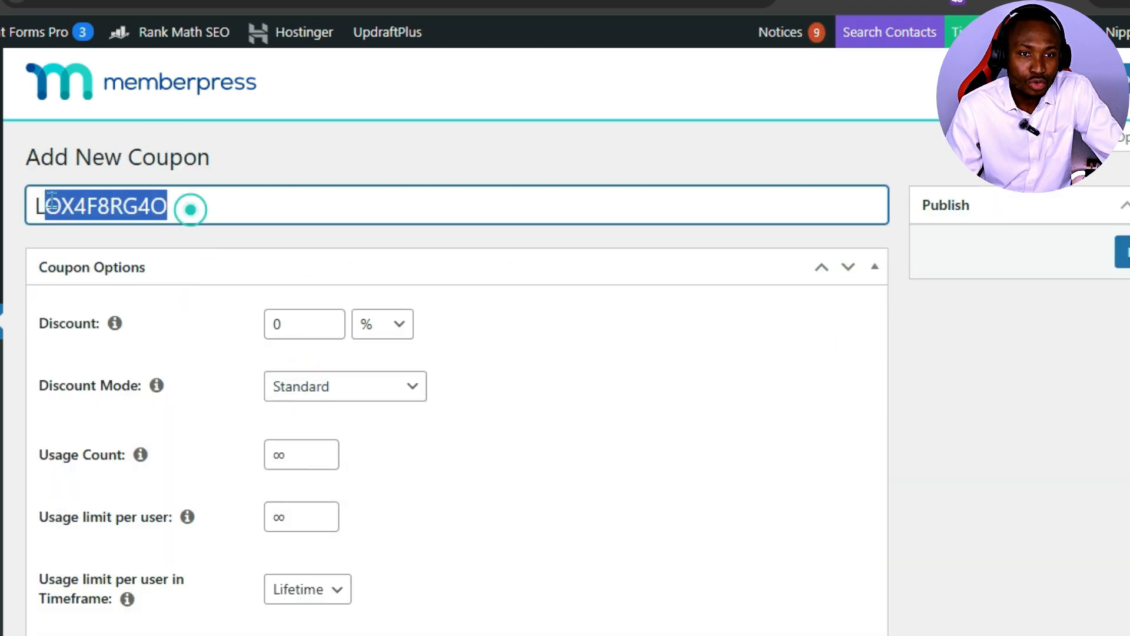
left_click(244, 216)
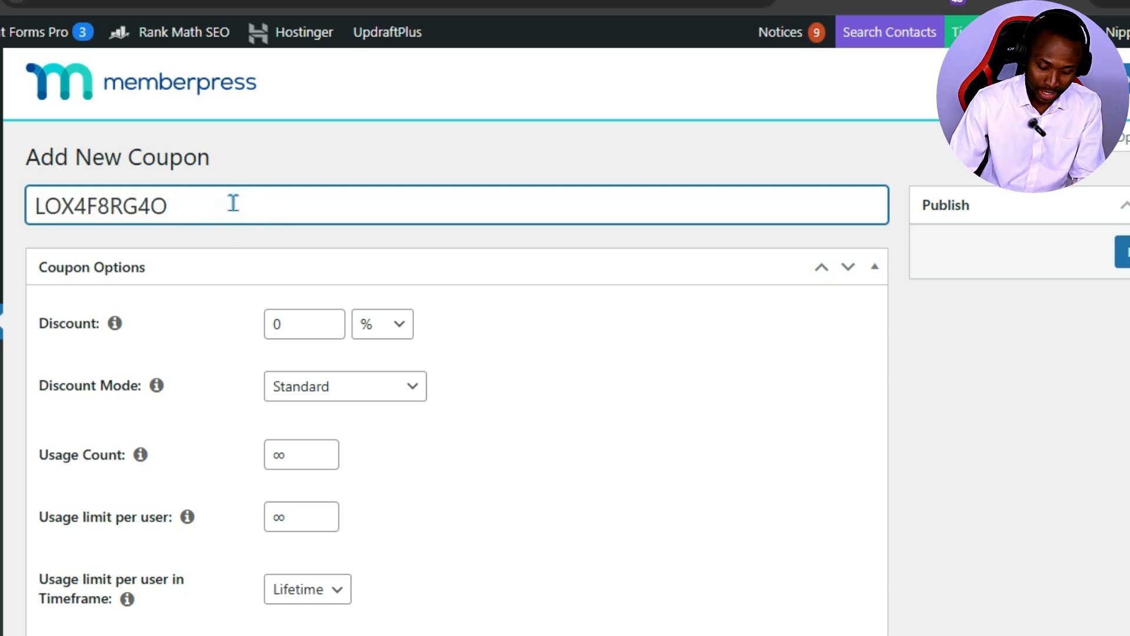
triple_click(231, 205)
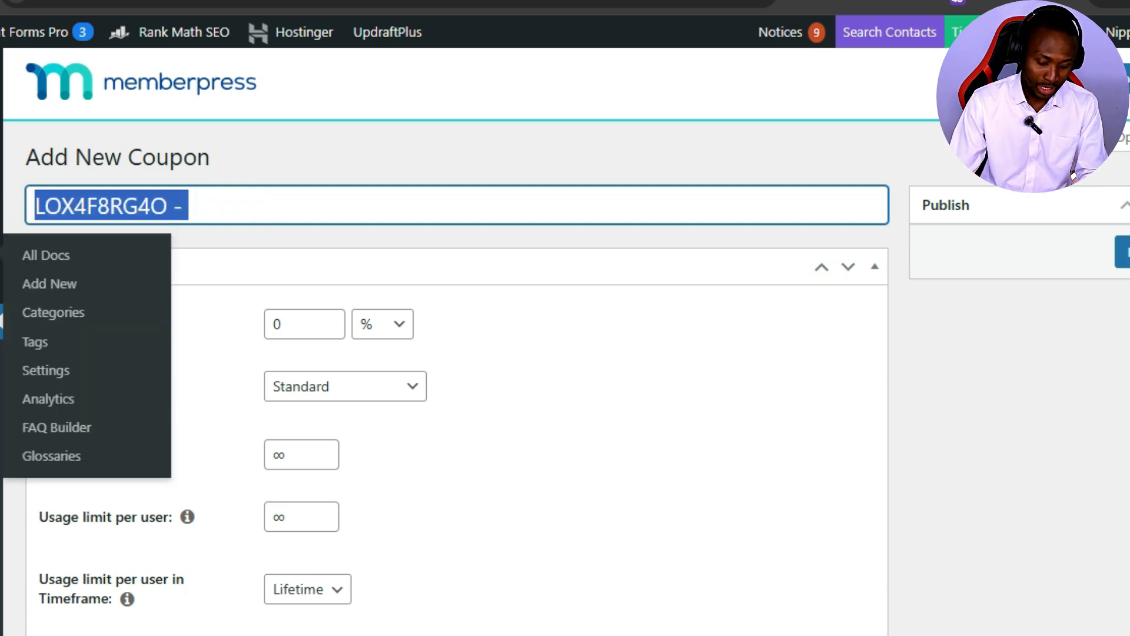
type("ALL INCLUID")
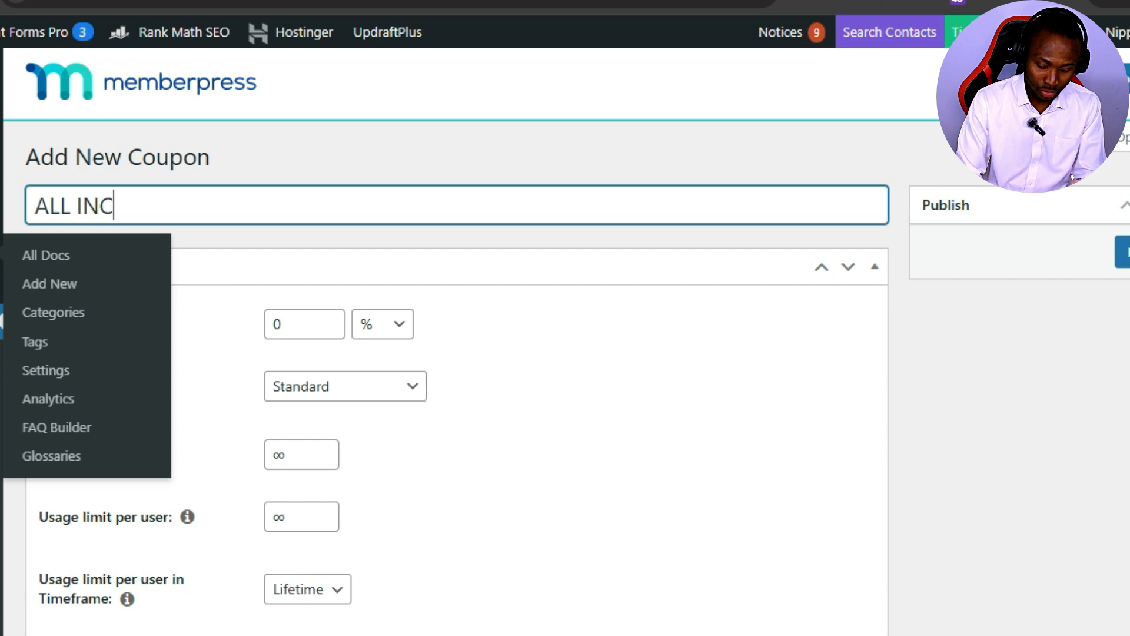
key("BackSpace")
key("BackSpace")
key("BackSpace")
key("BackSpace")
key("BackSpace")
key("BackSpace")
key("BackSpace")
key("BackSpace")
key("BackSpace")
key("BackSpace")
key("BackSpace")
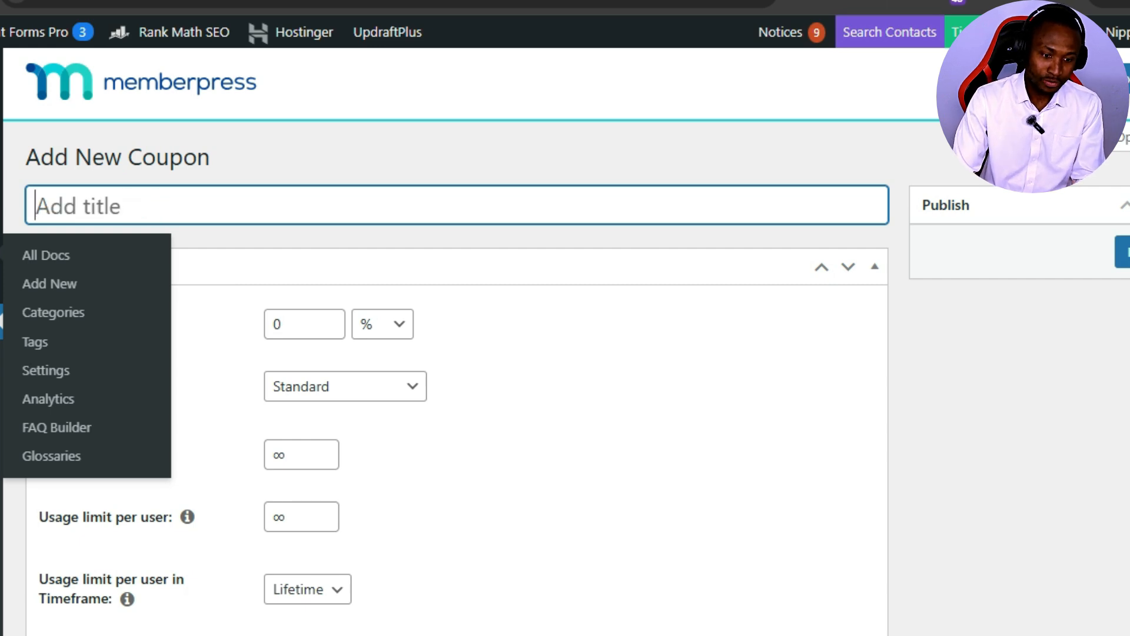
Enter BLACK FRIDAY 10% as the coupon code and look over the discount, usage limit and membership options
type("BLAC")
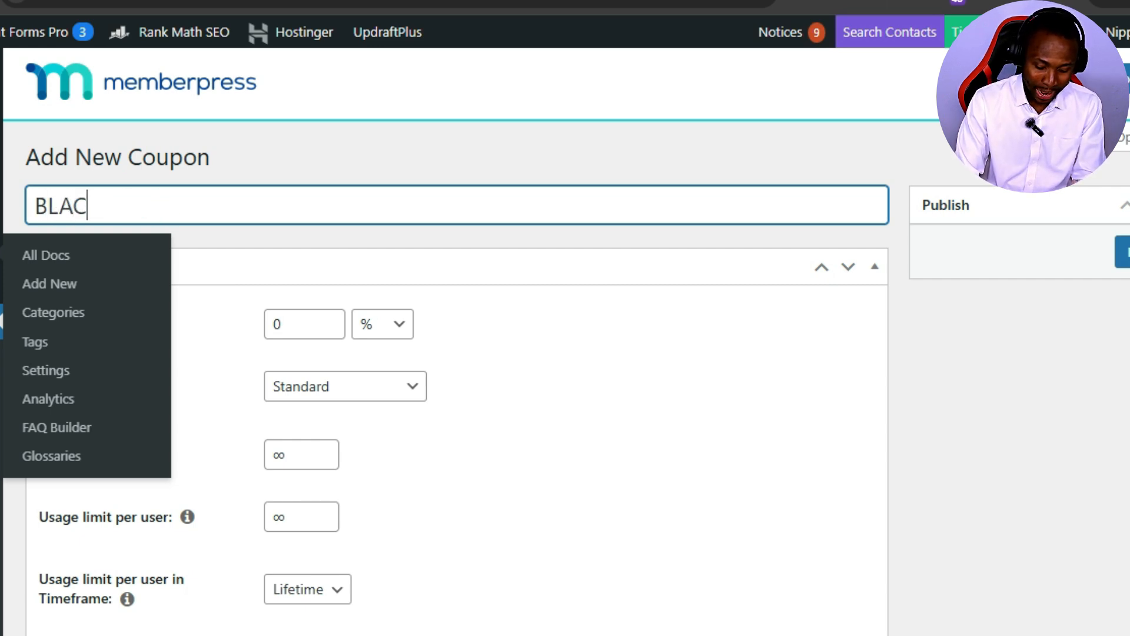
type("K FRIDAY 10%")
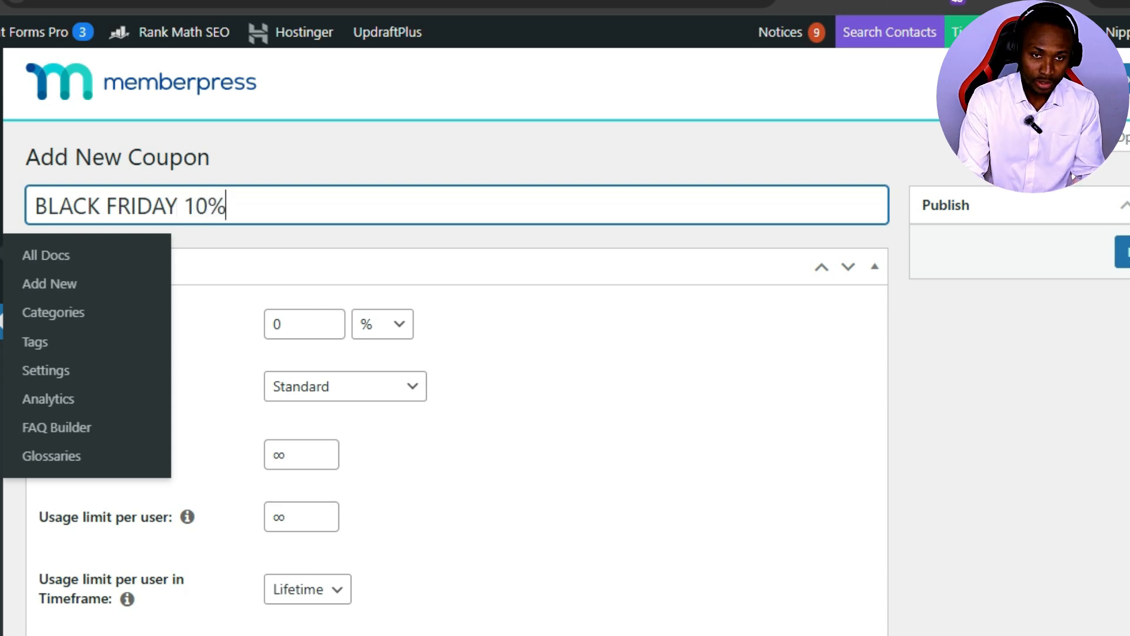
scroll(263, 365, "down", 5)
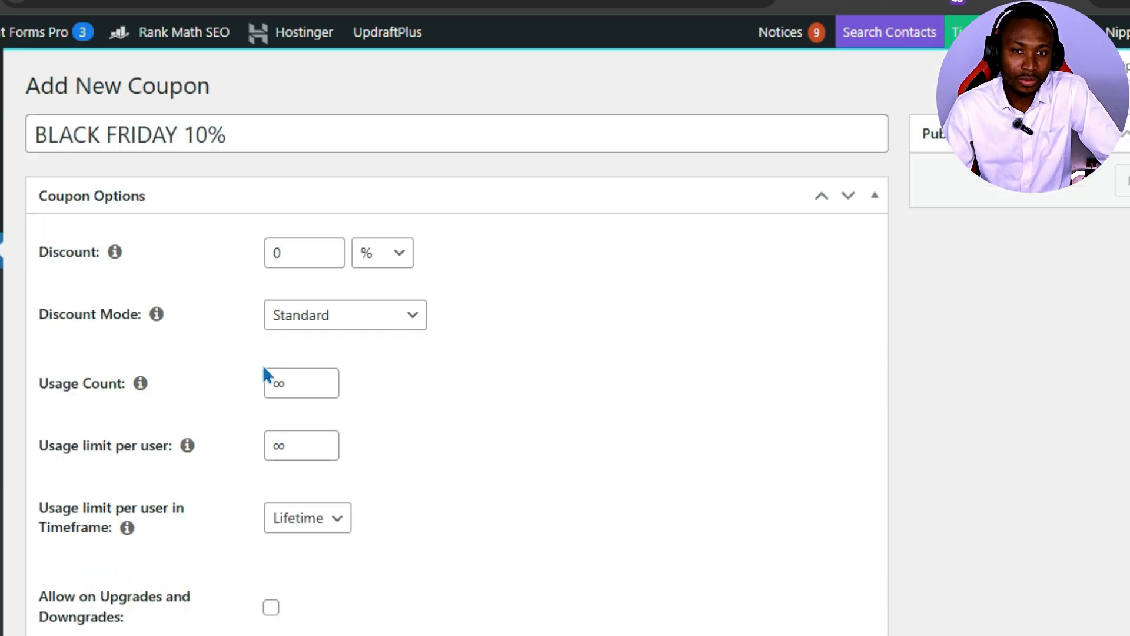
scroll(341, 324, "down", 8)
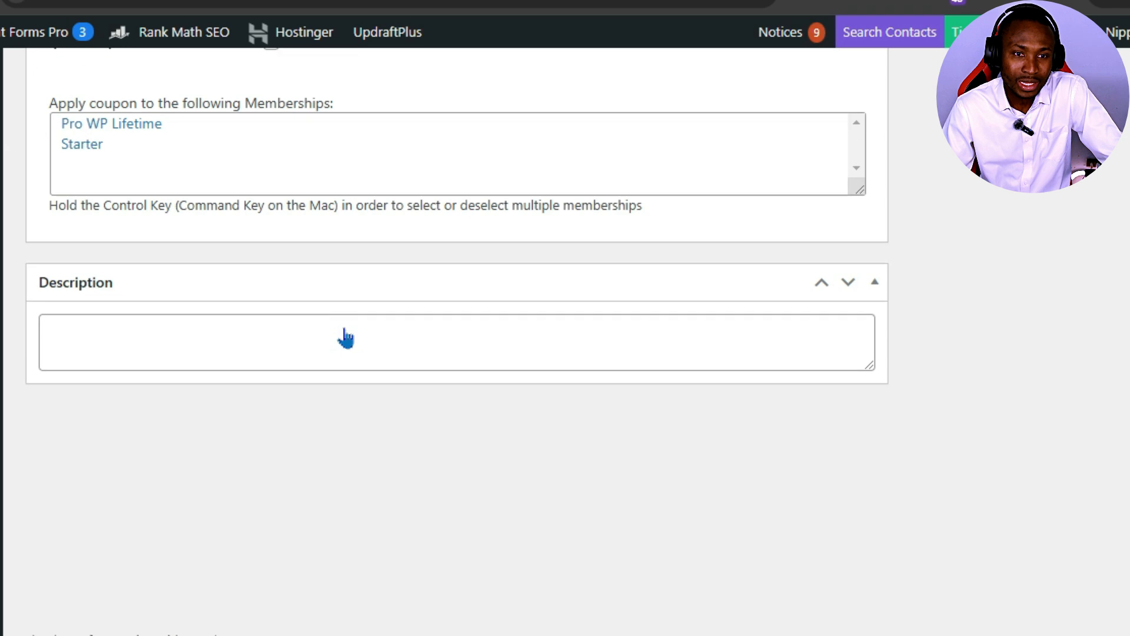
scroll(346, 335, "up", 13)
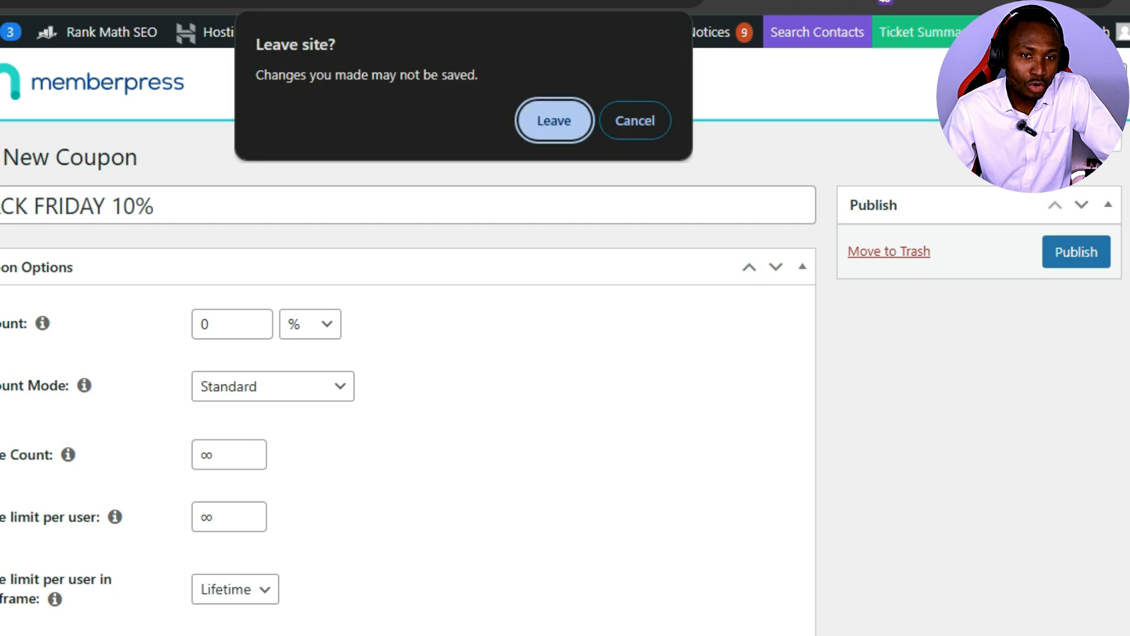
Leave the new coupon unsaved and look over the MemberPress Courses add-on page
left_click(540, 120)
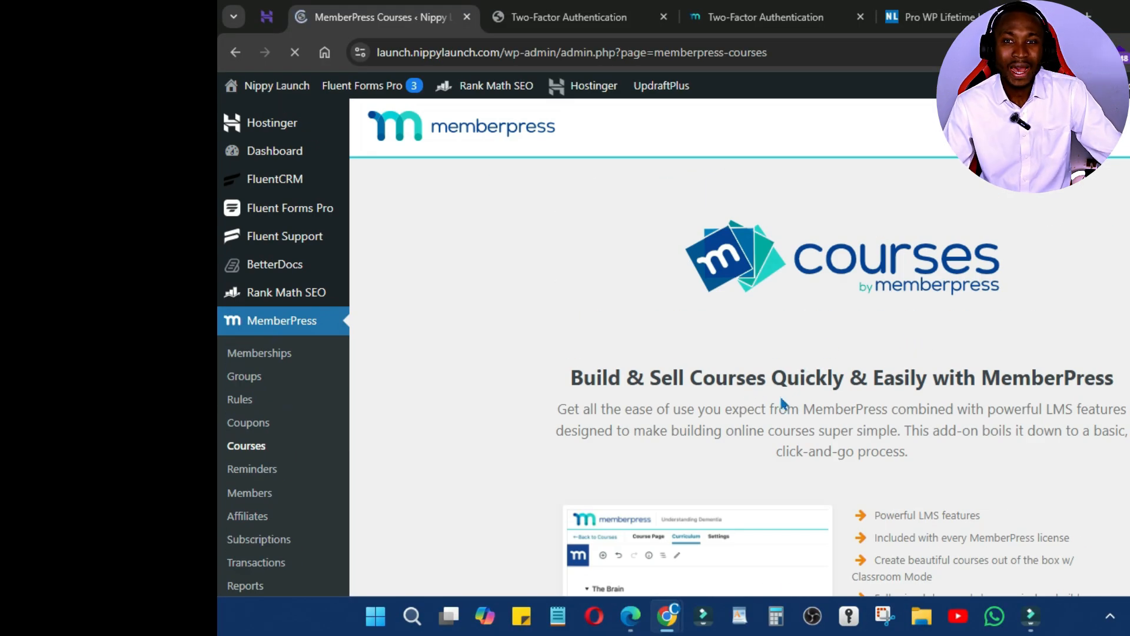
scroll(798, 406, "down", 8)
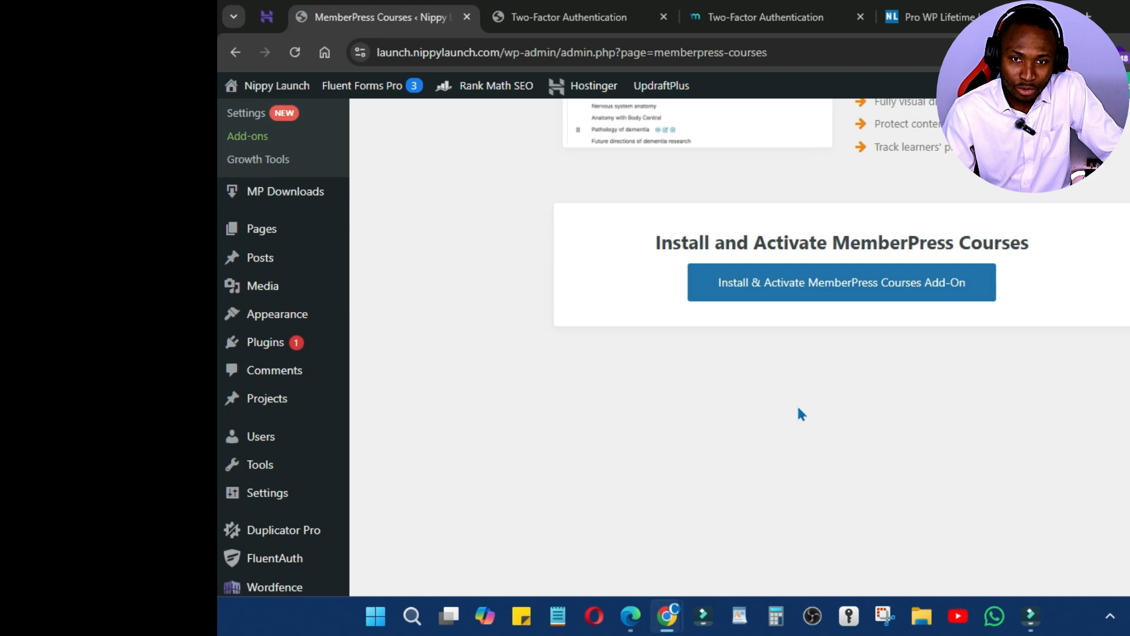
scroll(796, 414, "up", 8)
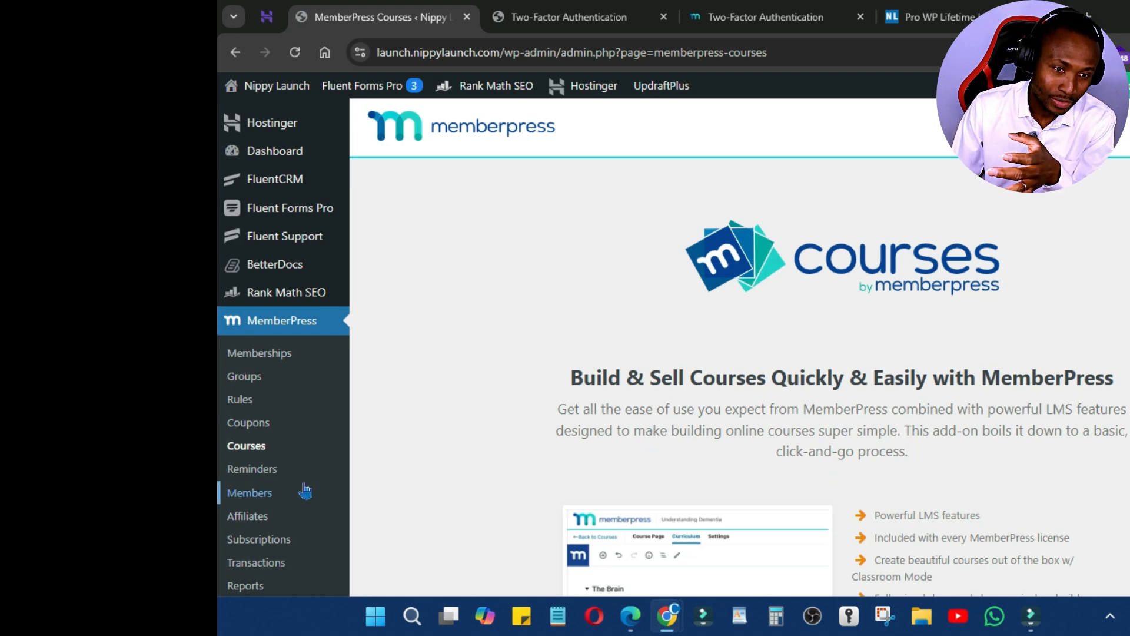
Open the "After Sign Up Abandoned" reminder for editing and review its trigger and email settings
left_click(265, 470)
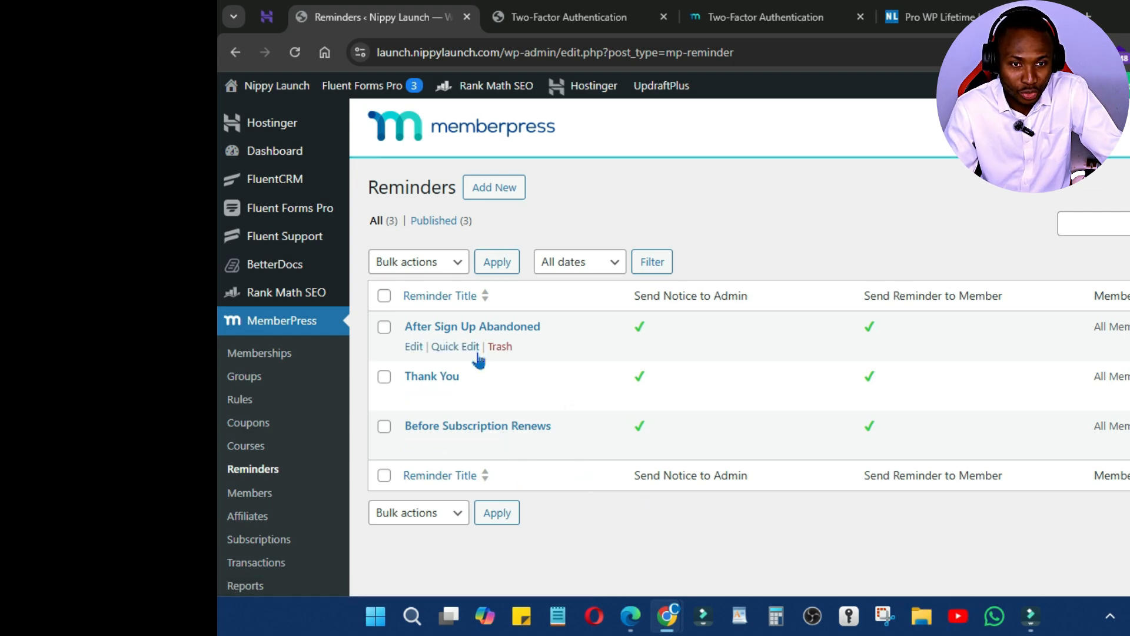
left_click(413, 347)
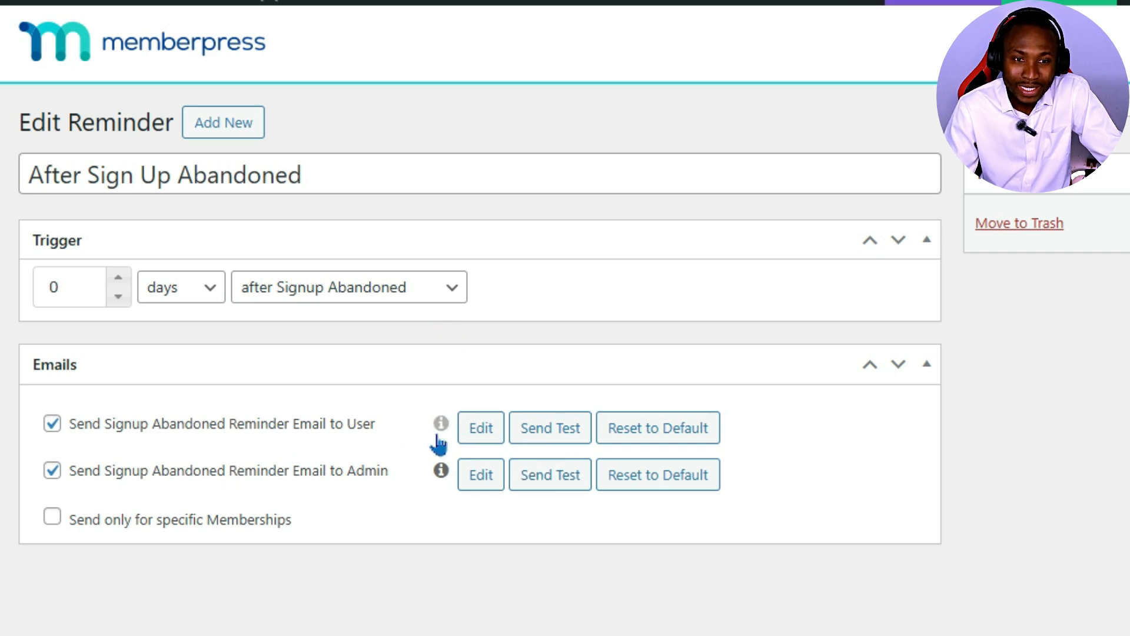
scroll(497, 489, "down", 1)
scroll(501, 492, "down", 5)
scroll(505, 483, "up", 5)
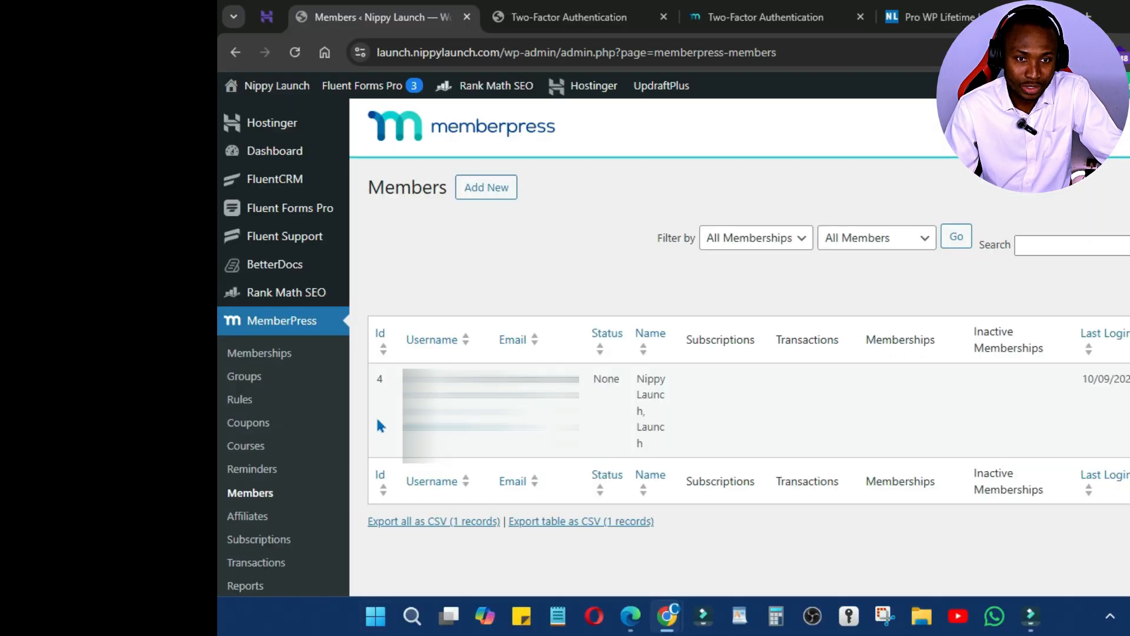
Open the form for manually adding a member and examine its membership choices and advanced transaction settings
key("F11")
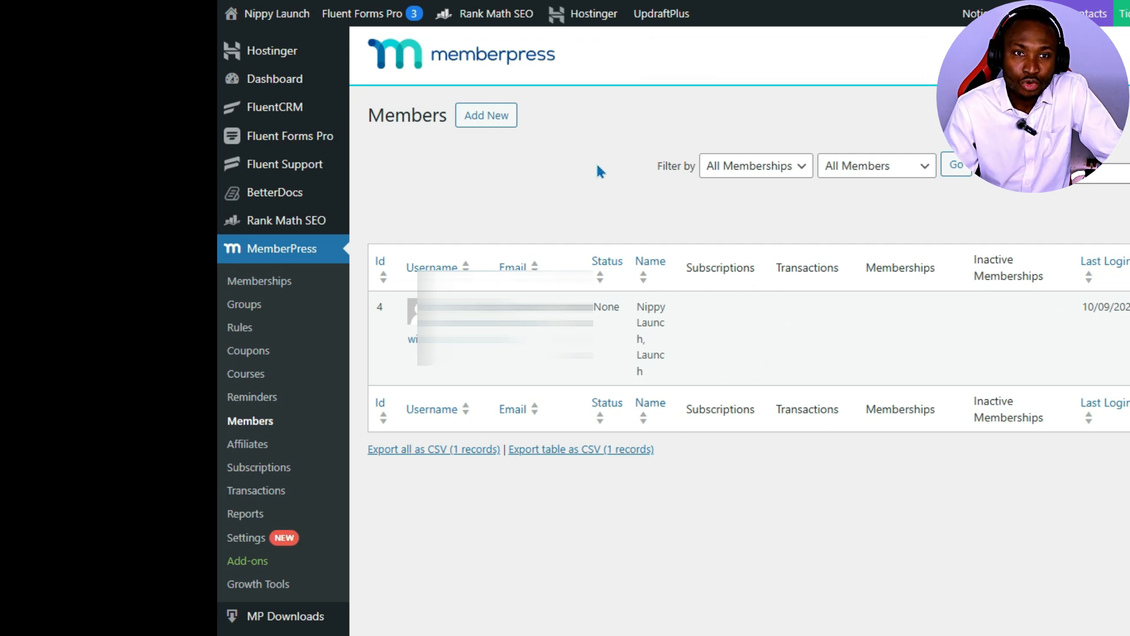
left_click(511, 115)
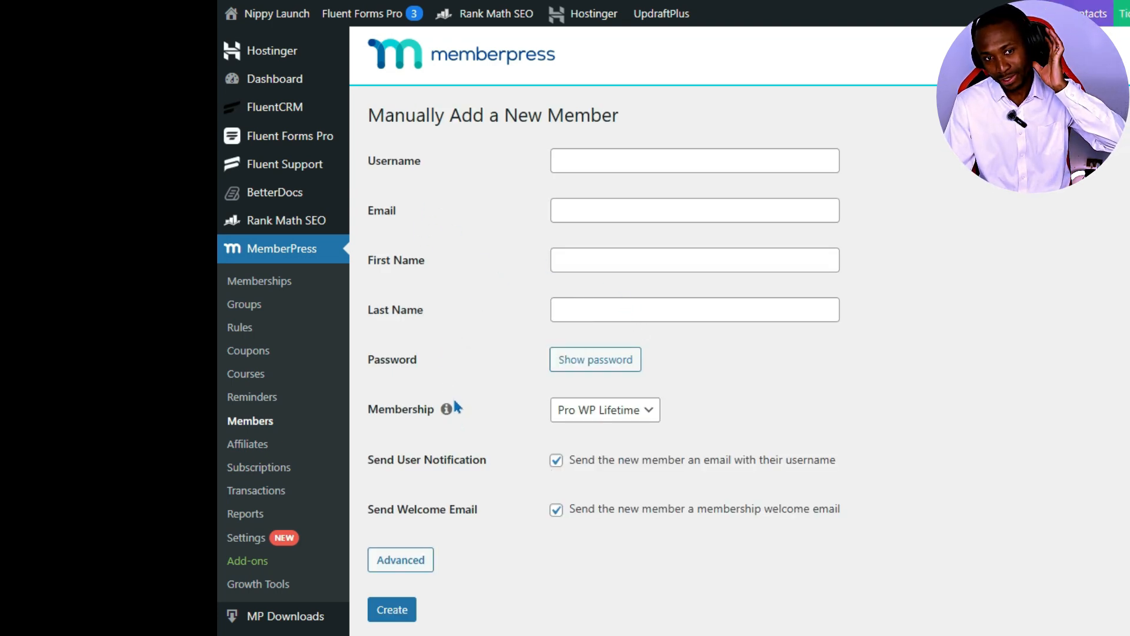
left_click(644, 422)
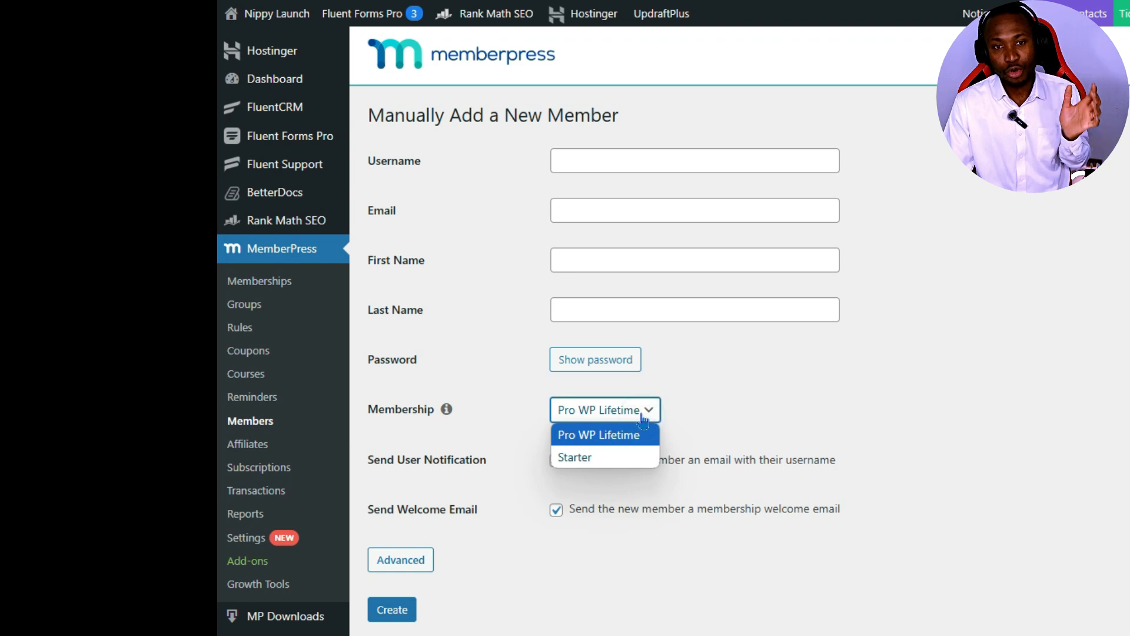
left_click(640, 419)
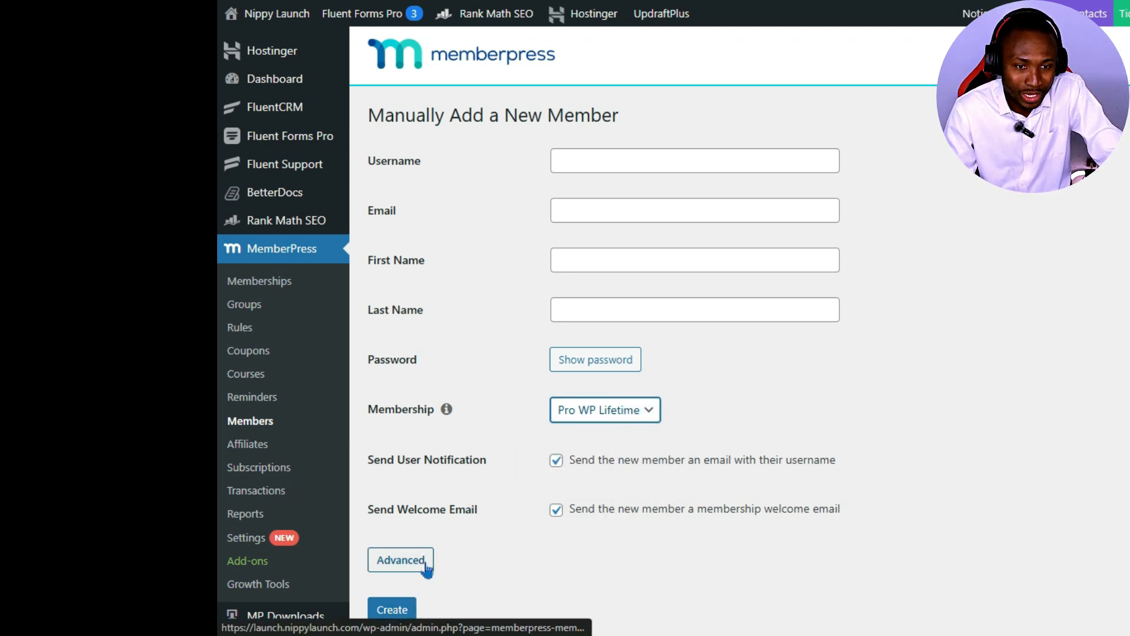
scroll(471, 530, "down", 4)
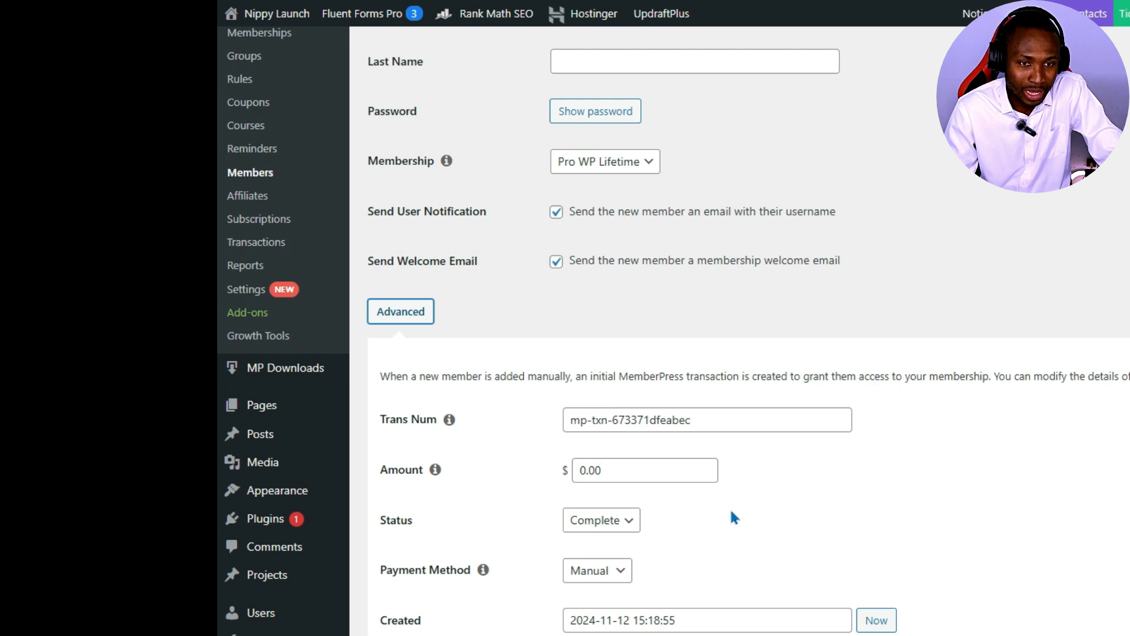
left_click(395, 314)
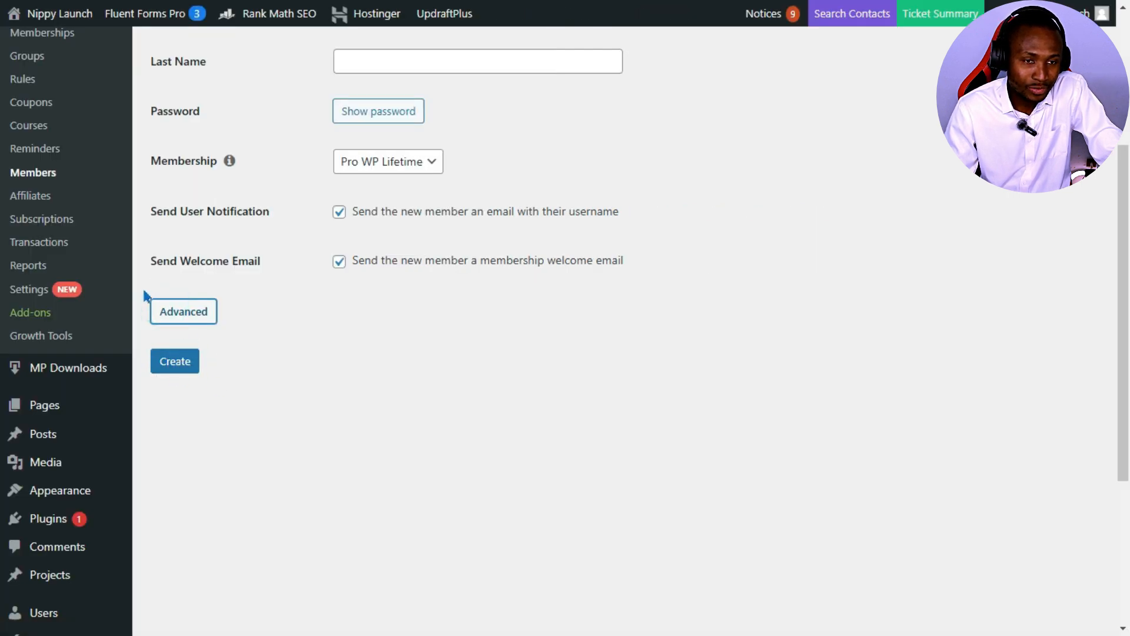
Look over the Affiliates page and its setup steps for Easy Affiliate
left_click(38, 196)
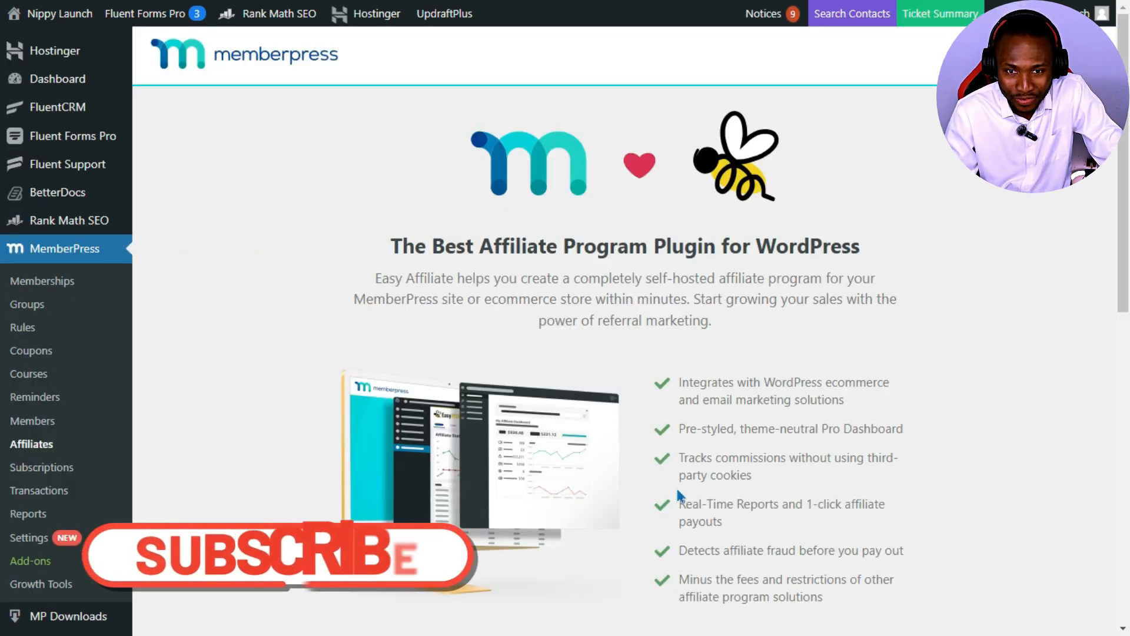
scroll(678, 493, "down", 4)
scroll(677, 494, "down", 4)
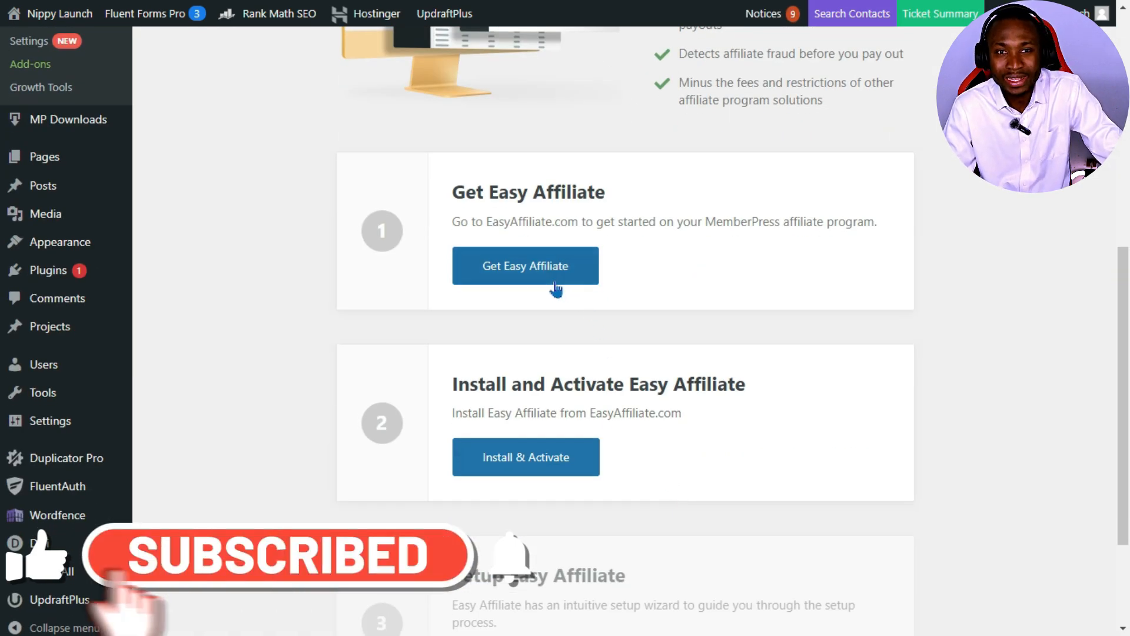
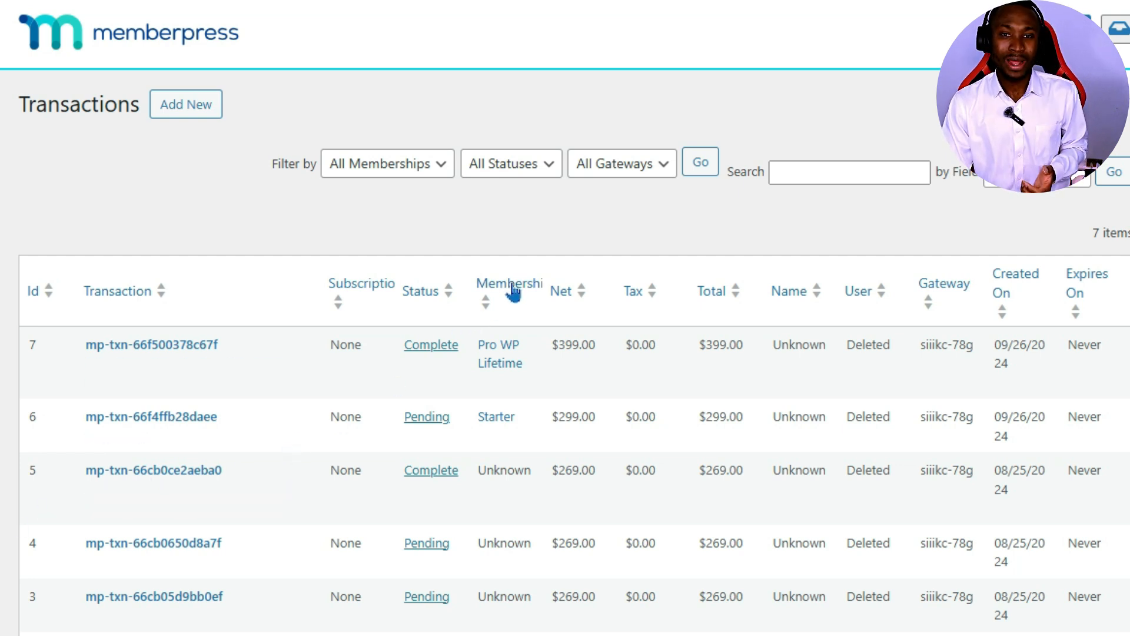
Examine the membership transactions list and the member summary figures in the MemberPress reports
mouse_move(520, 363)
mouse_move(526, 464)
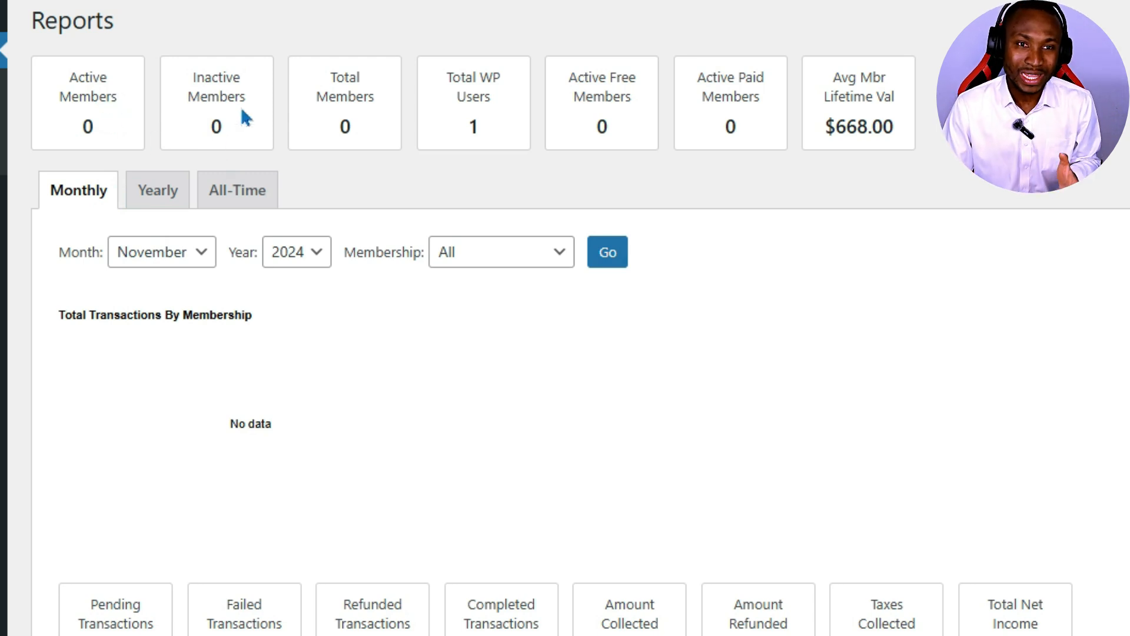
left_click(364, 92)
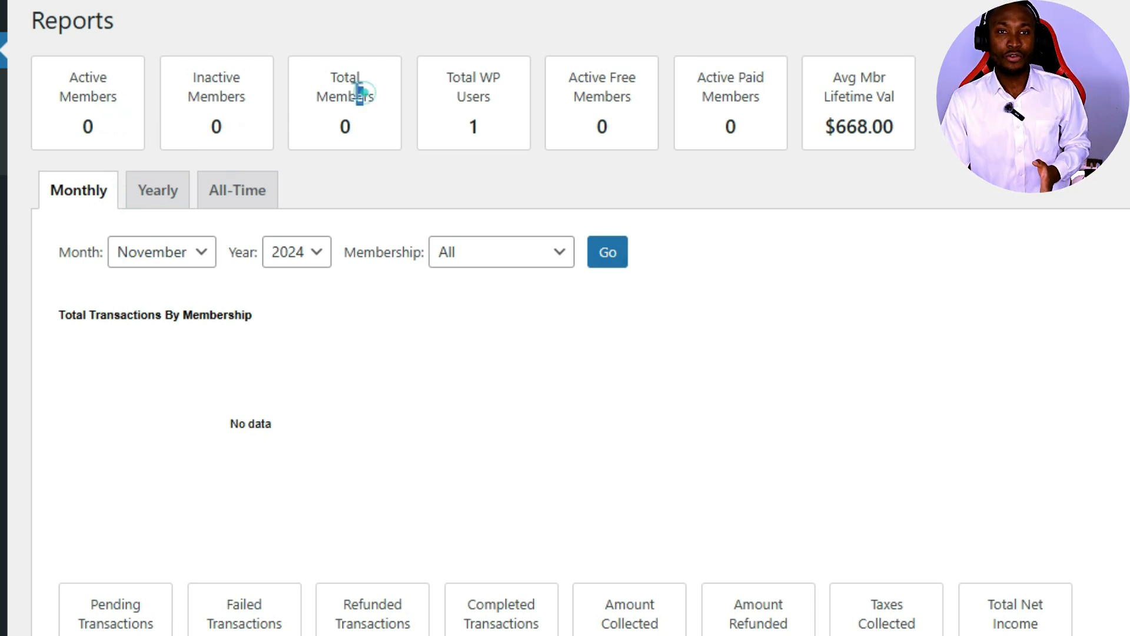
left_click_drag(459, 77, 492, 98)
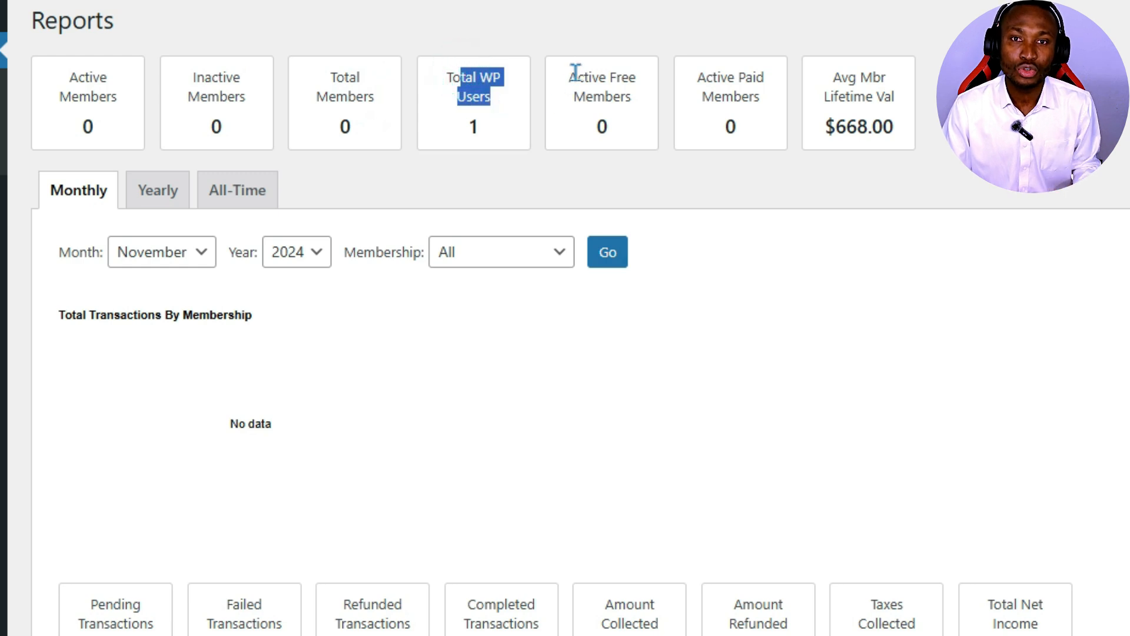
left_click_drag(576, 73, 623, 101)
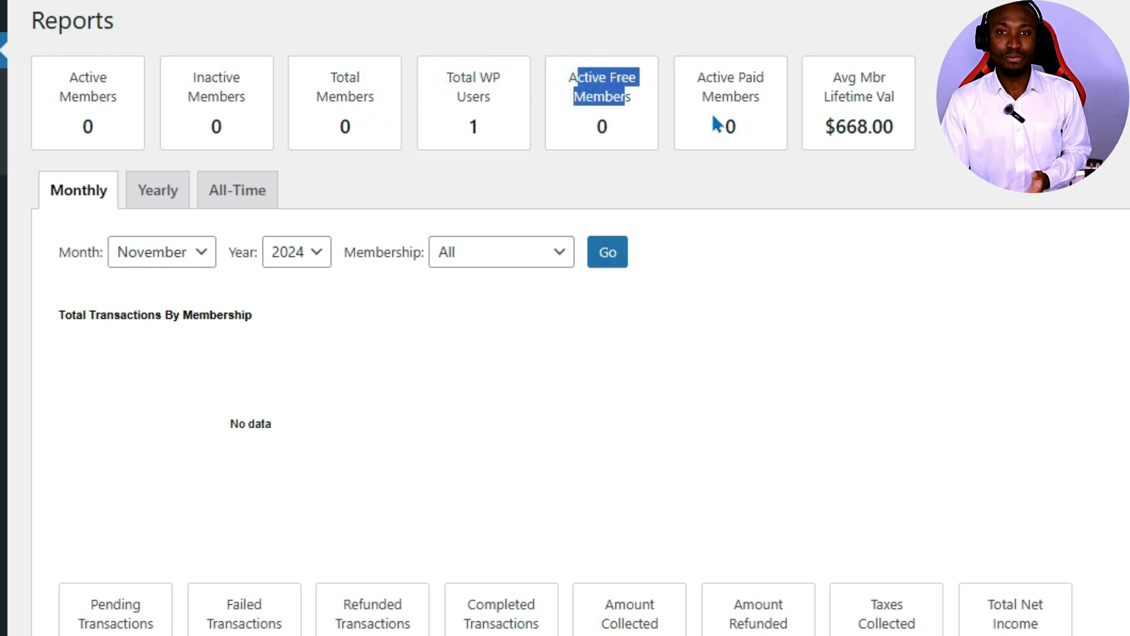
left_click_drag(710, 75, 776, 113)
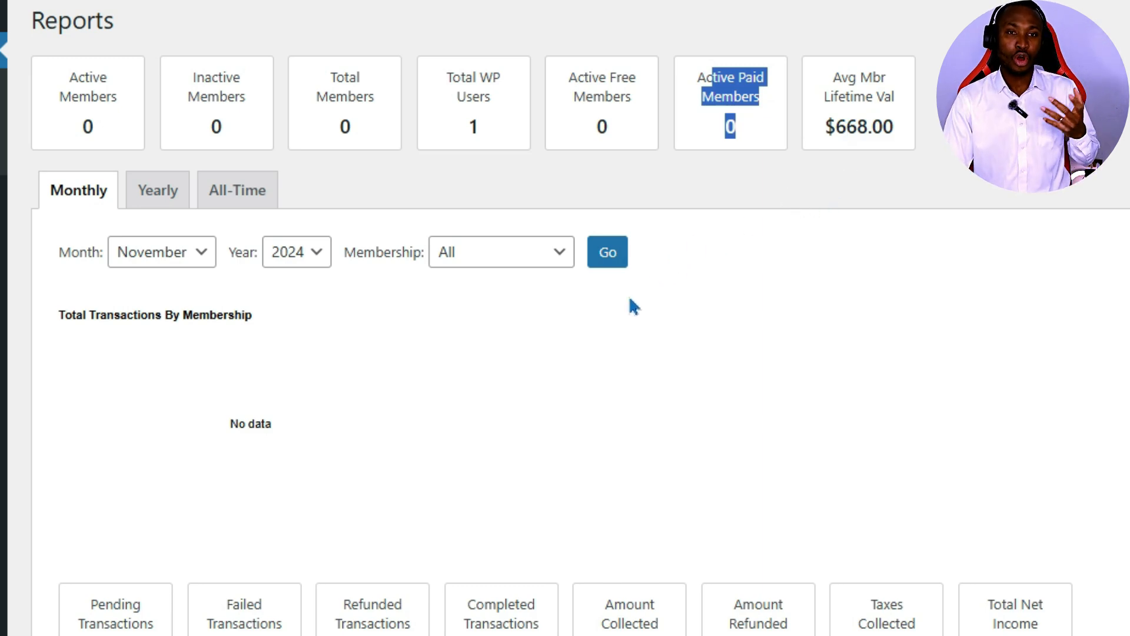
Examine the daily breakdown of transactions and collected amounts in the November 2024 monthly report
scroll(384, 504, "down", 10)
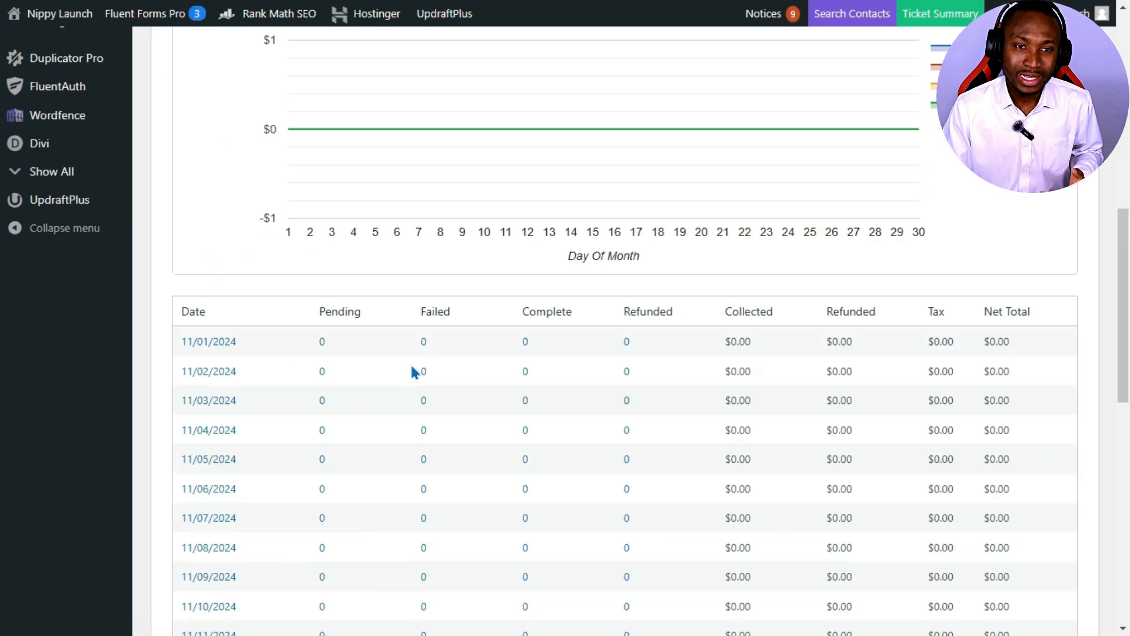
scroll(425, 388, "down", 8)
scroll(435, 418, "up", 20)
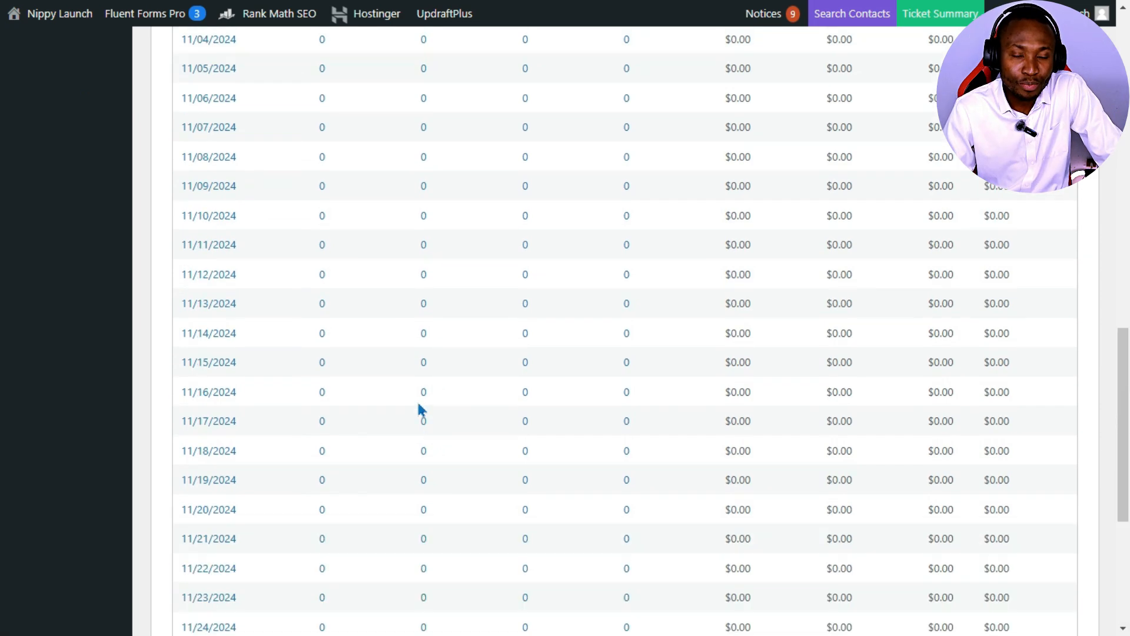
Open the MemberPress add-ons page and look through the available add-ons and their installation status
mouse_move(64, 331)
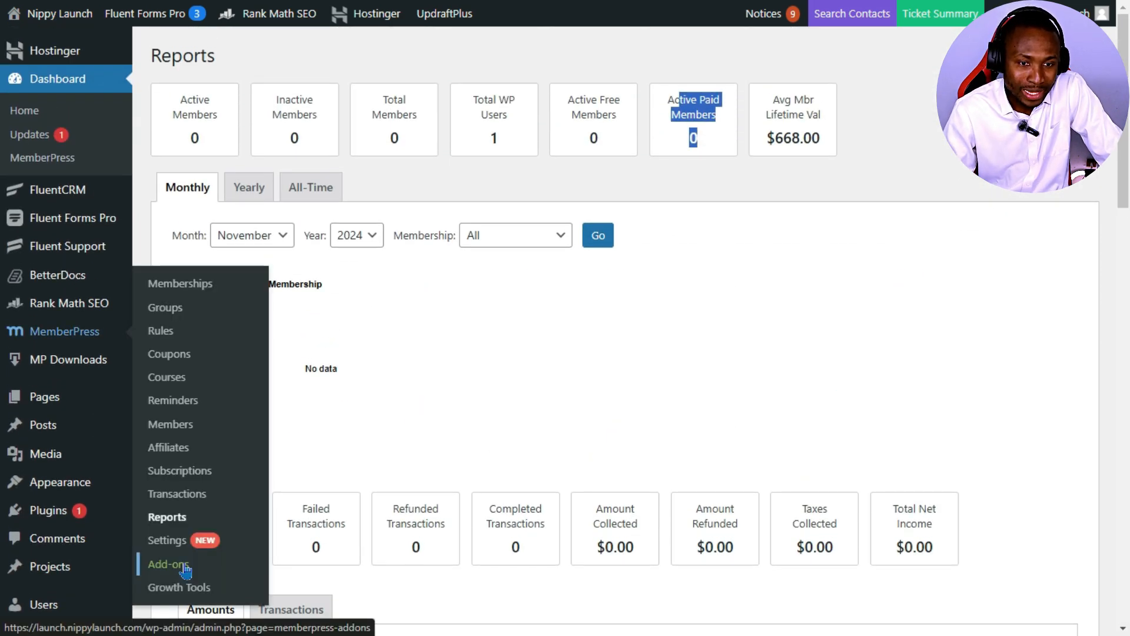
left_click(184, 566)
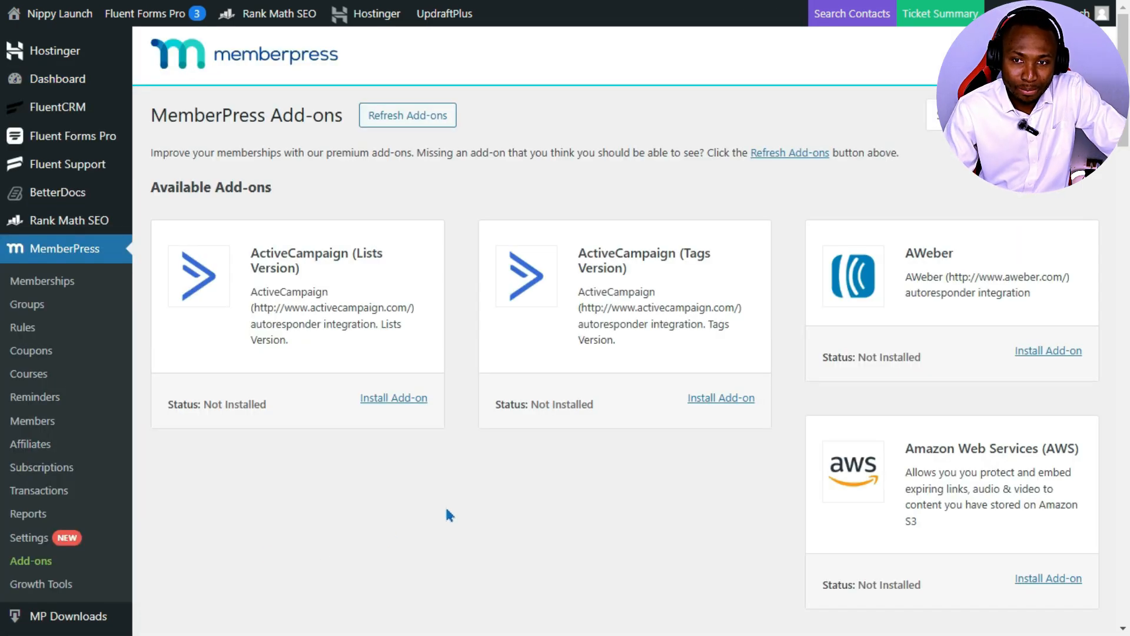
scroll(550, 471, "down", 5)
scroll(550, 471, "up", 5)
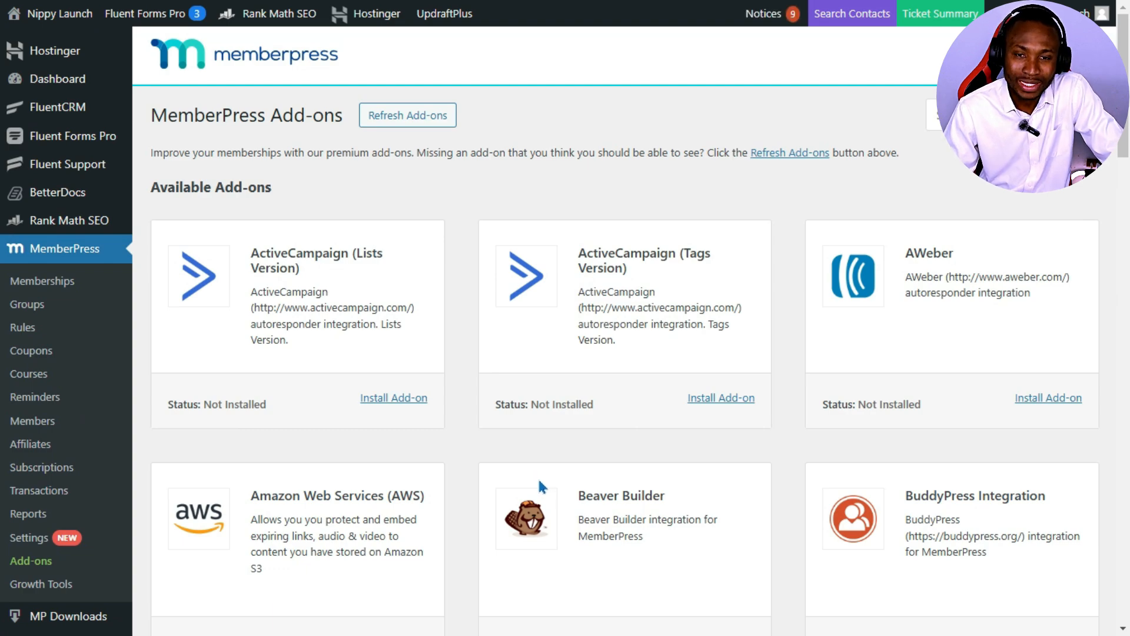
scroll(608, 366, "down", 8)
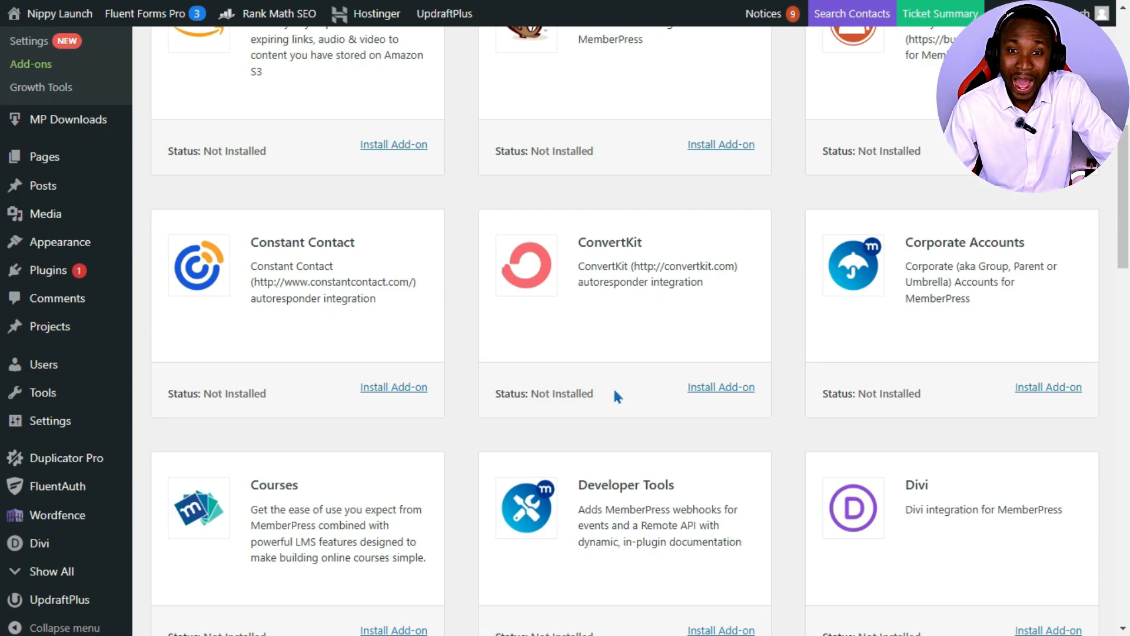
scroll(613, 389, "down", 20)
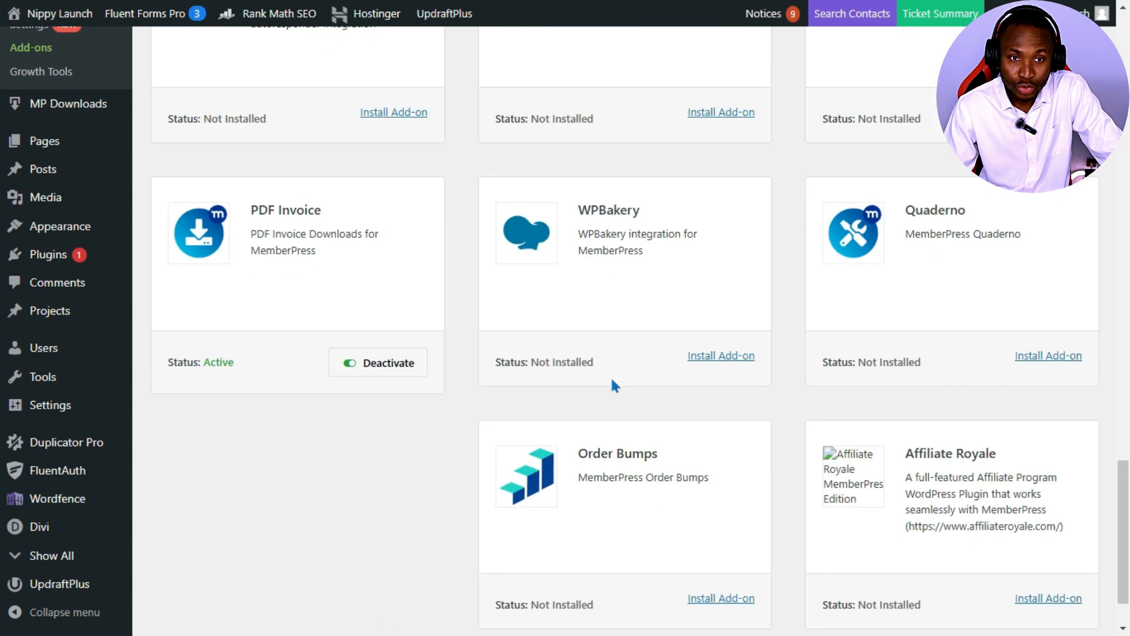
Examine the PDF Invoice, Order Bumps and Downloads entries among the MemberPress add-ons
left_click_drag(319, 209, 250, 210)
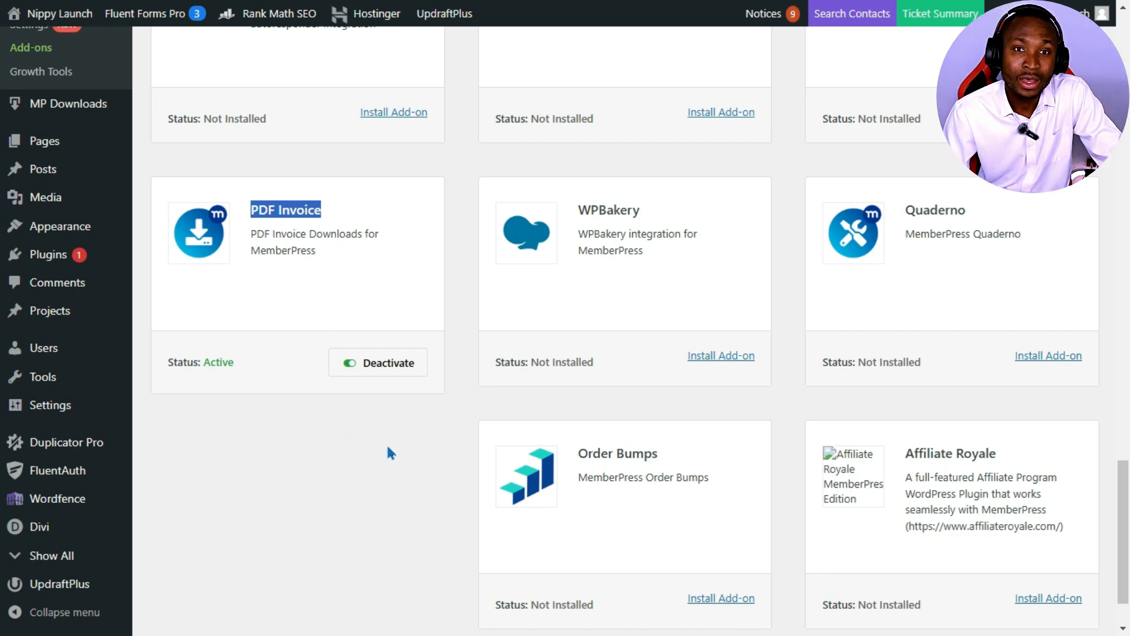
scroll(396, 426, "down", 3)
left_click(660, 377)
left_click_drag(658, 372, 579, 373)
scroll(552, 387, "up", 20)
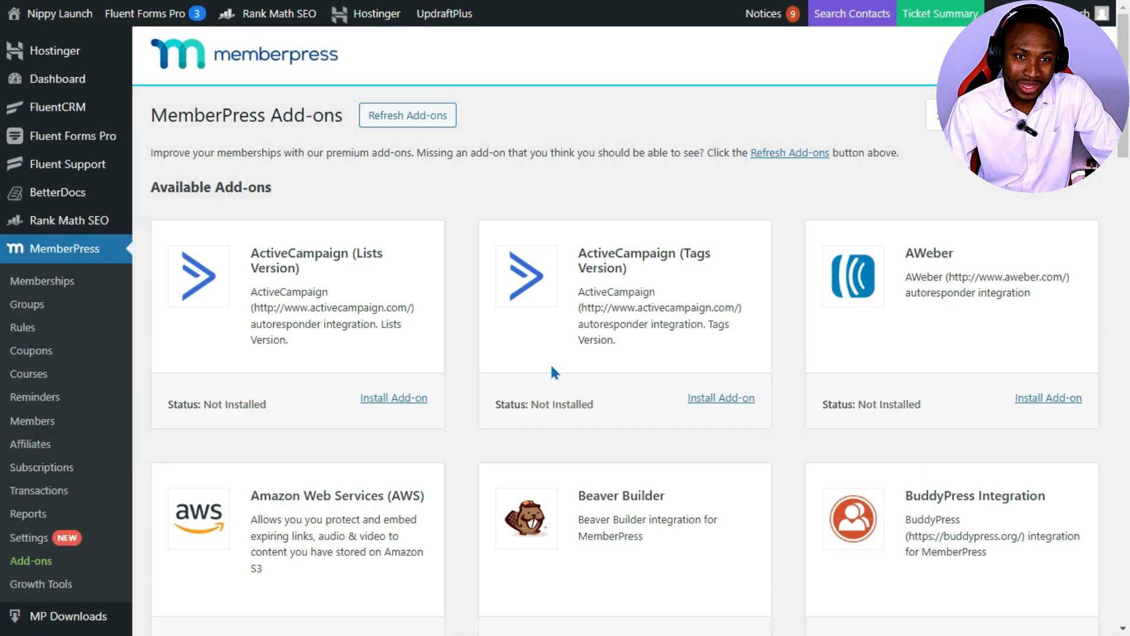
scroll(587, 436, "down", 15)
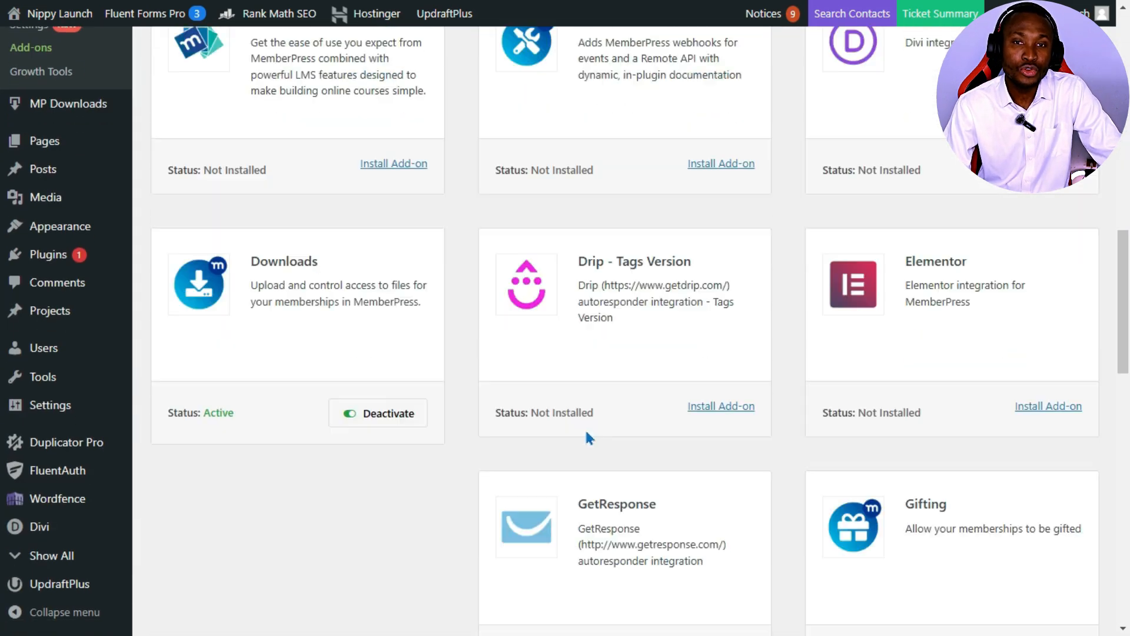
scroll(587, 436, "down", 10)
scroll(591, 429, "up", 11)
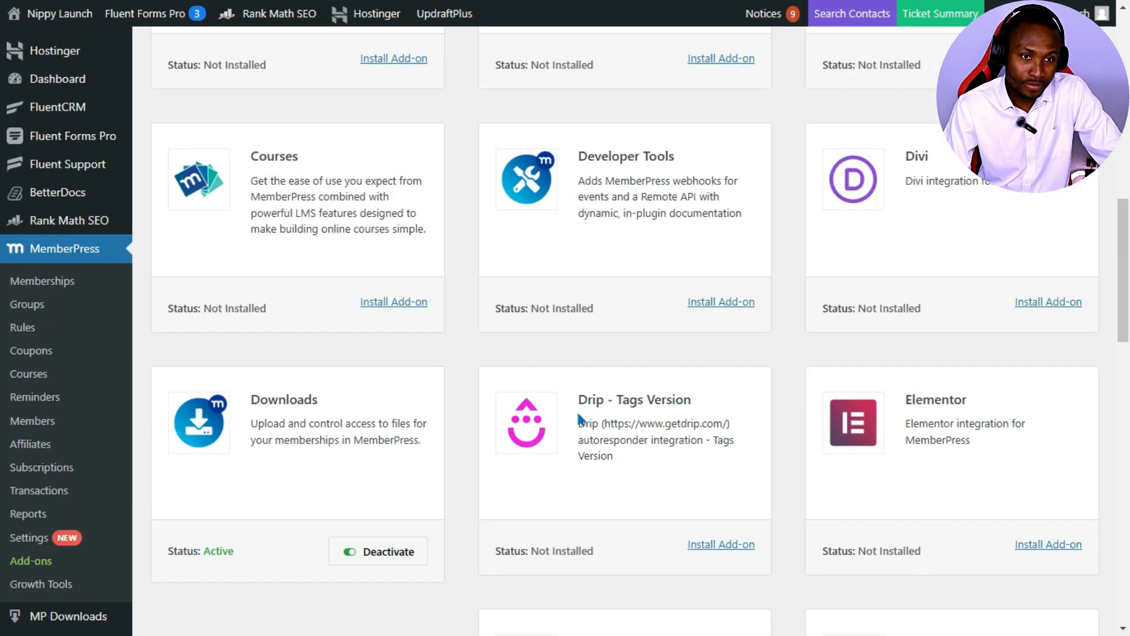
scroll(588, 415, "up", 15)
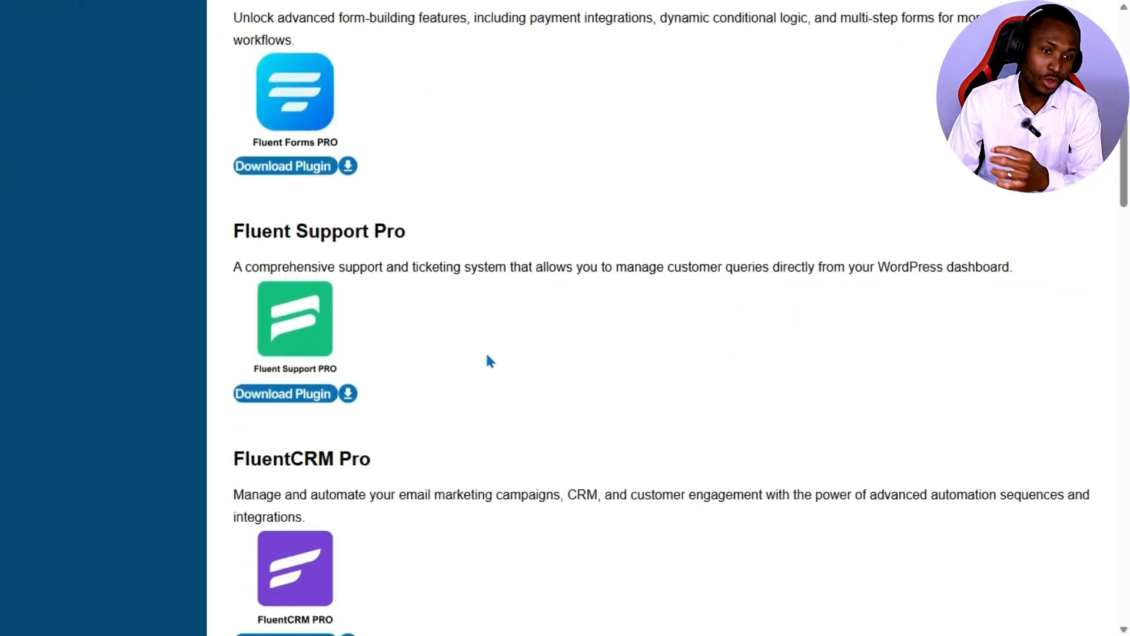
Look over the MemberPress Pro, Account Nav Tabs Pro, Downloads Pro and PDF Invoice entries on the plugin download page
scroll(493, 362, "down", 11)
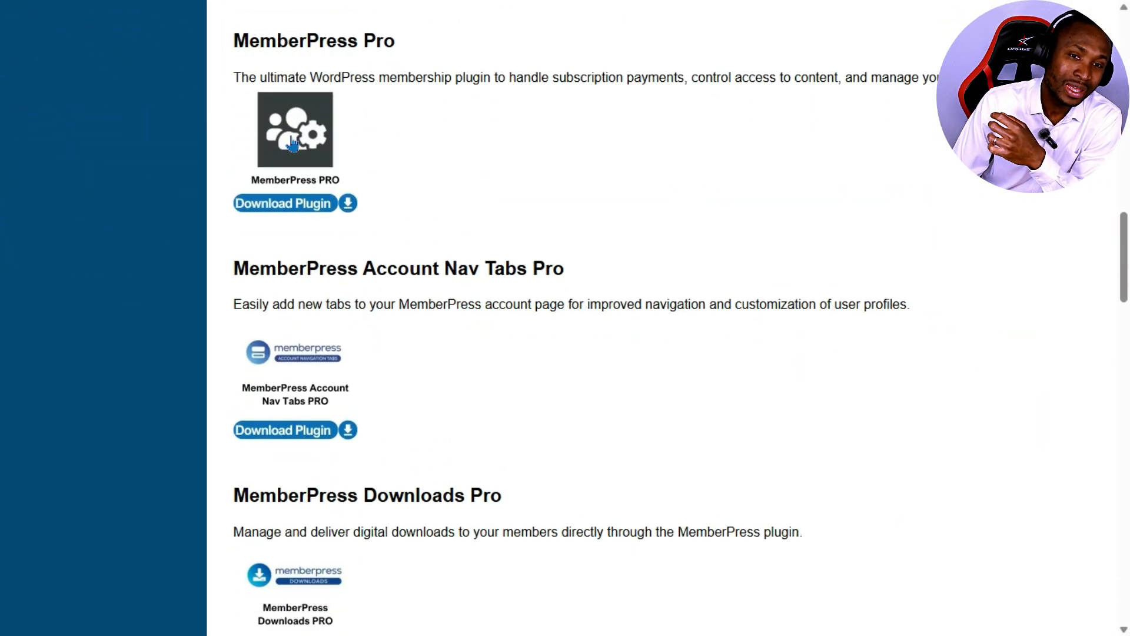
left_click_drag(404, 33, 234, 35)
left_click_drag(599, 272, 245, 297)
scroll(486, 396, "down", 2)
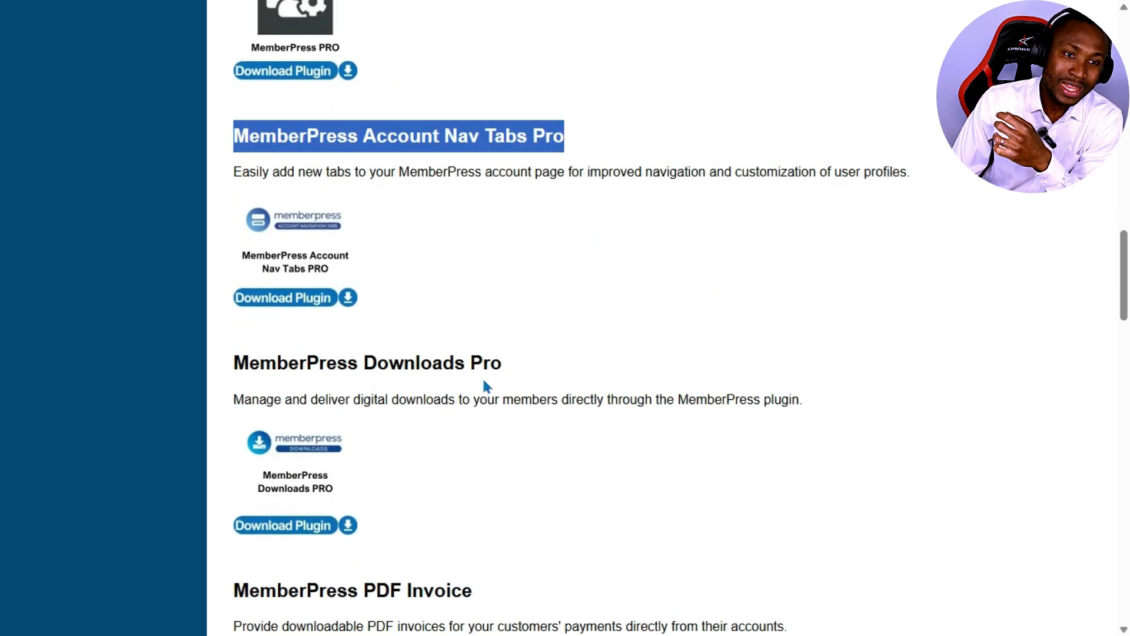
left_click_drag(532, 365, 234, 363)
scroll(321, 360, "down", 1)
scroll(321, 361, "down", 2)
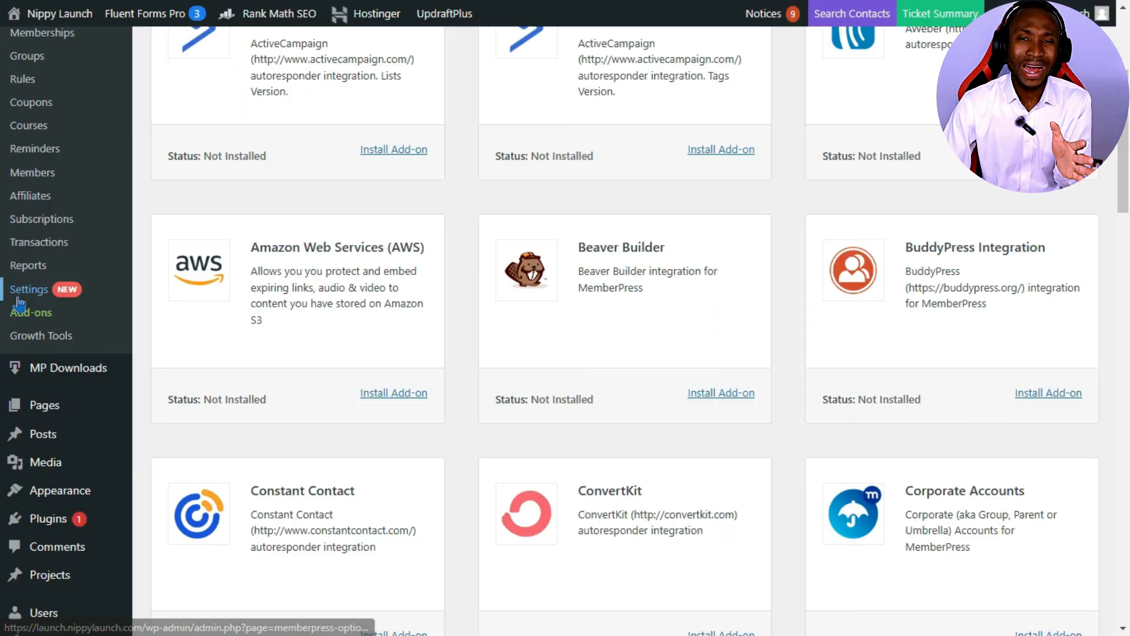
Open the Pages section of the MemberPress settings and review the page choices for the reserved Thank You, Account and Login pages
left_click(35, 291)
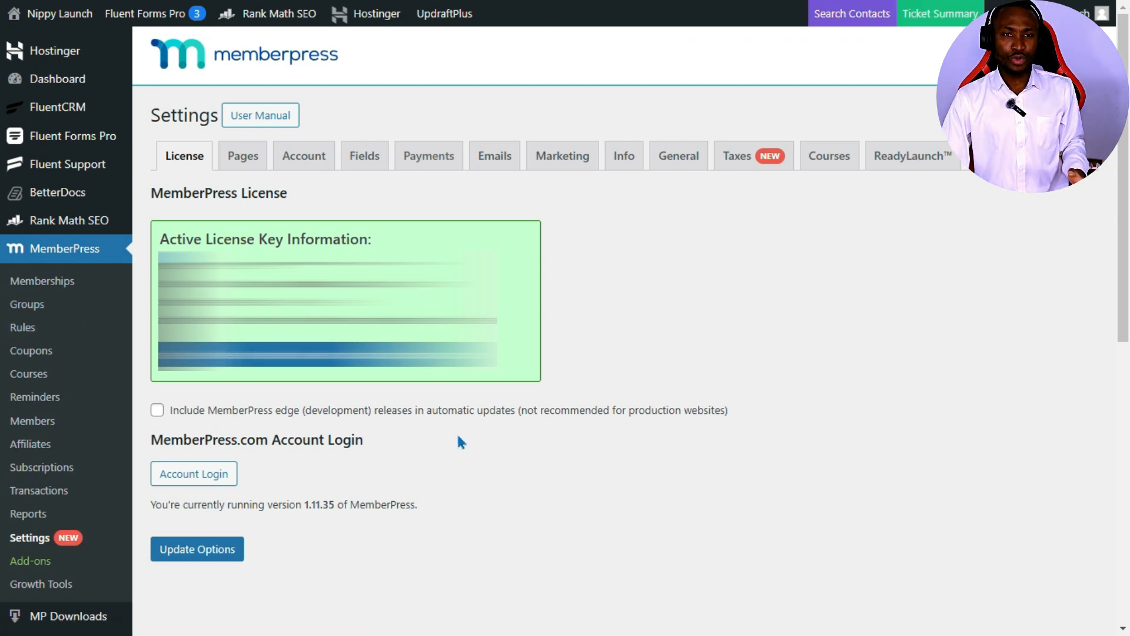
left_click(243, 157)
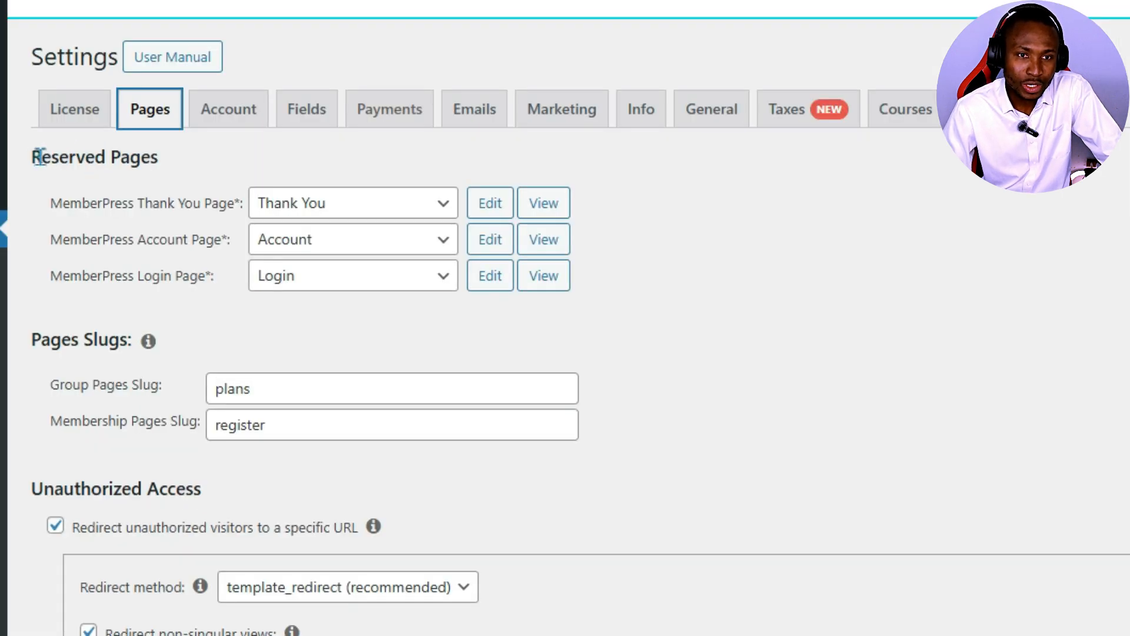
left_click(156, 192)
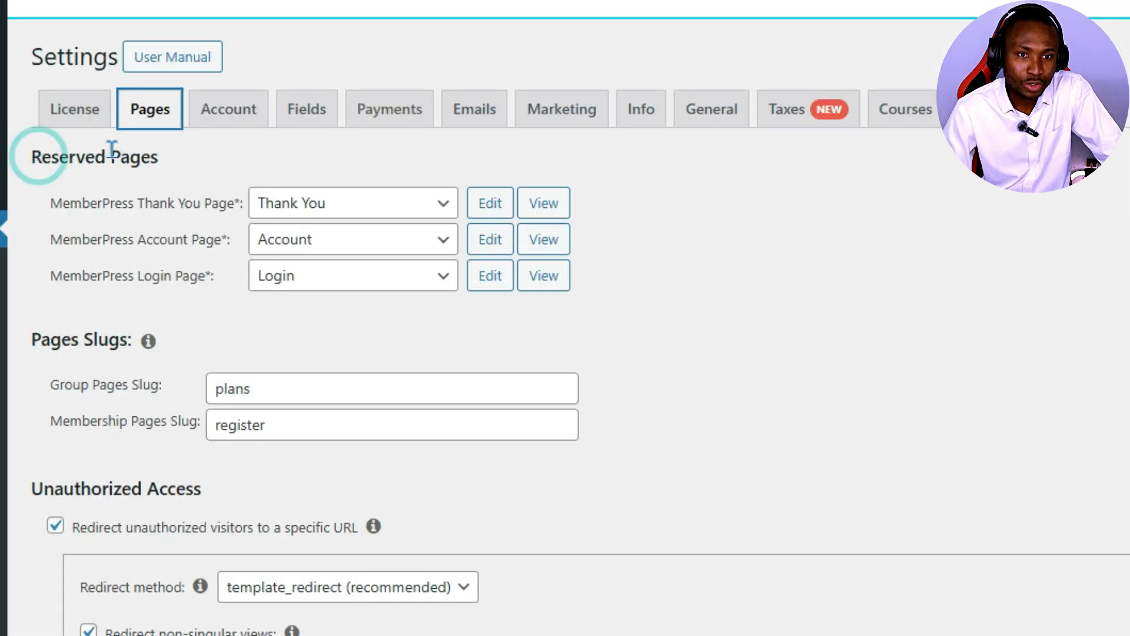
left_click_drag(99, 148, 151, 158)
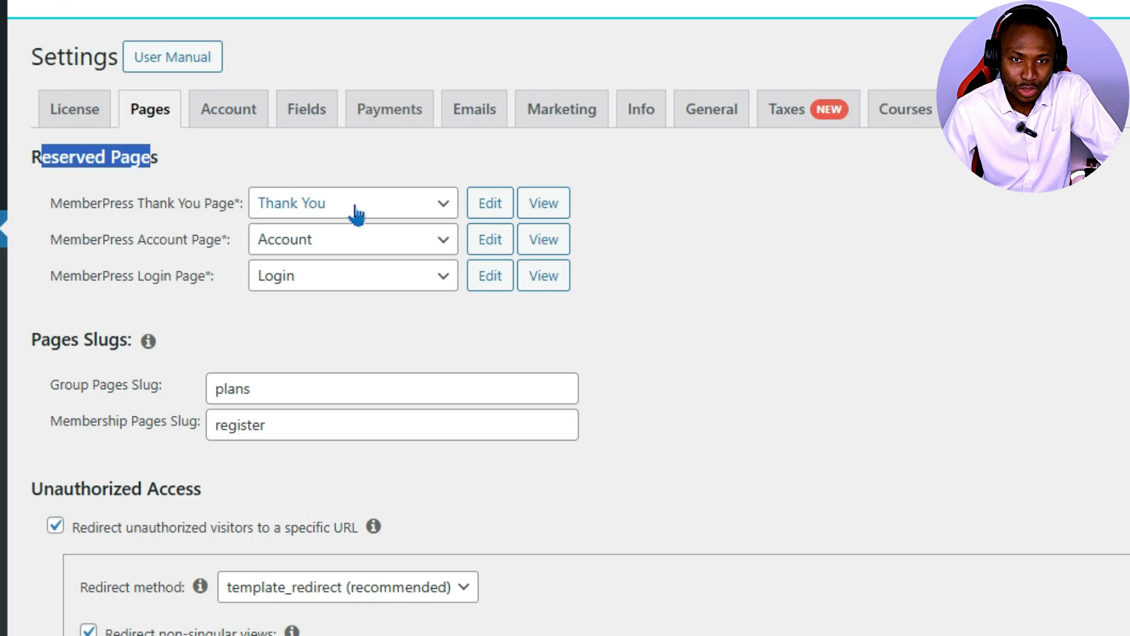
left_click(443, 212)
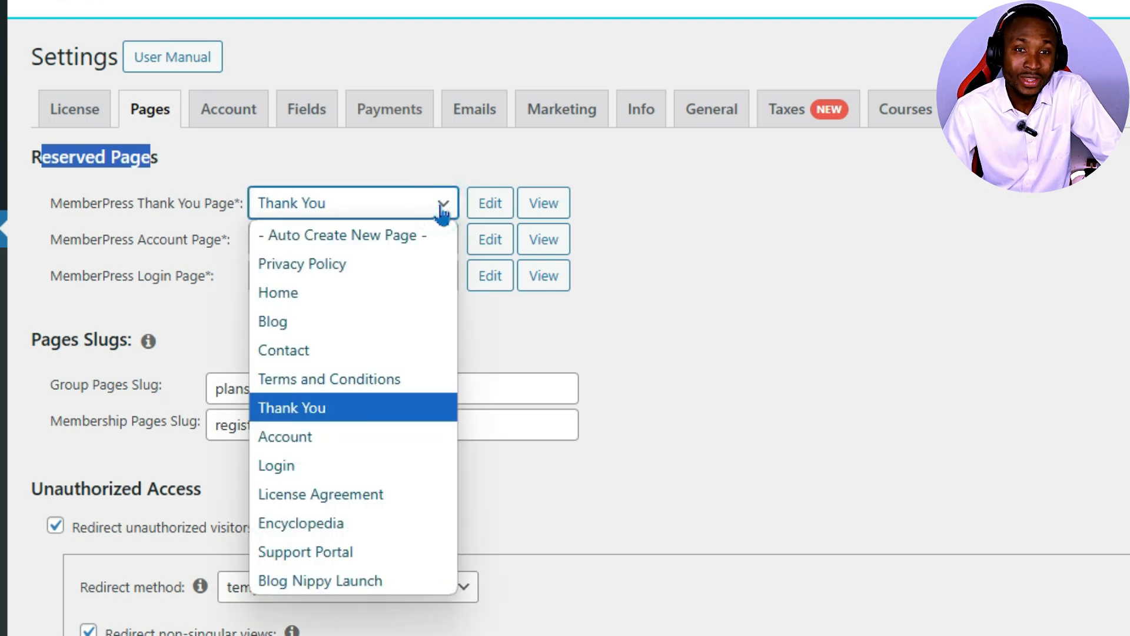
left_click(442, 212)
left_click_drag(192, 239, 131, 239)
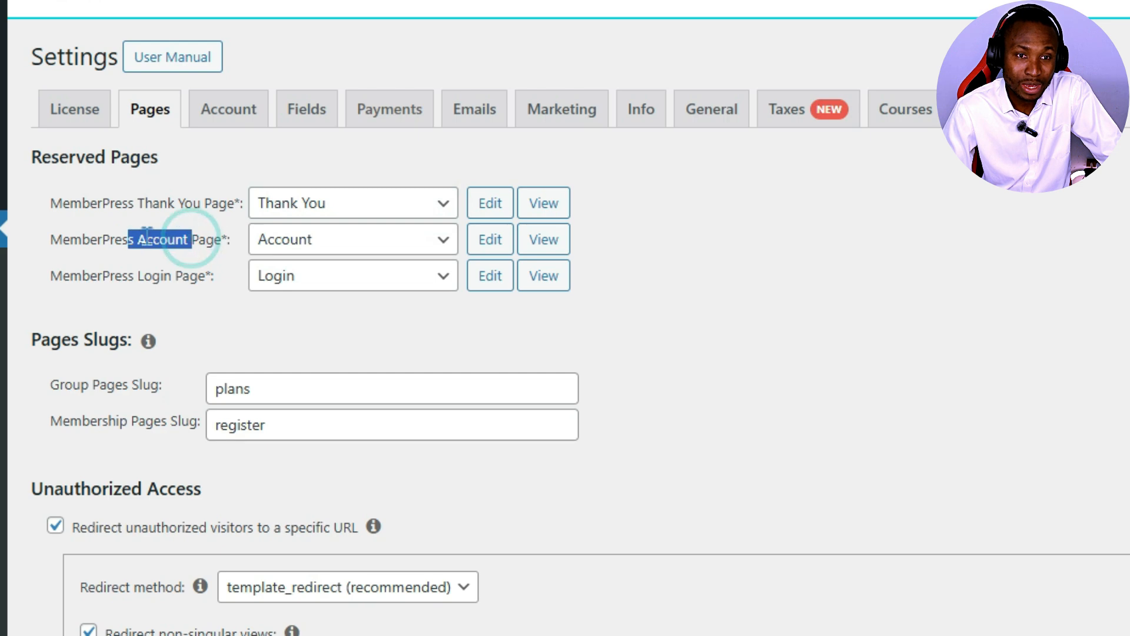
left_click(323, 240)
left_click(323, 239)
left_click_drag(163, 276, 204, 276)
left_click(305, 275)
left_click(305, 276)
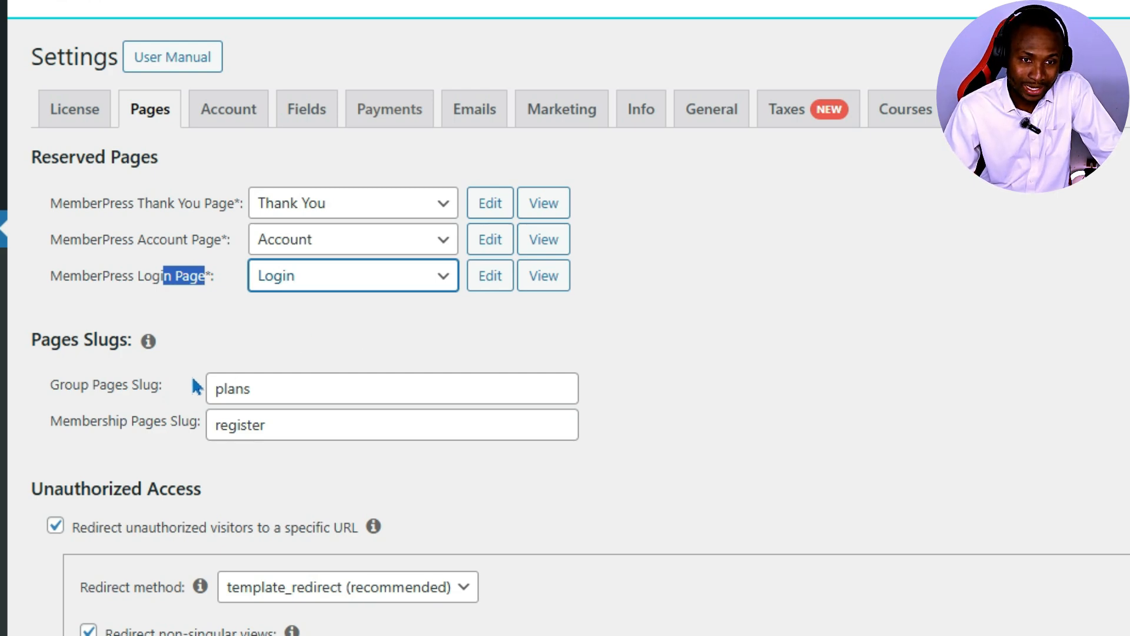
Review the group and membership page slugs and the unauthorized access redirect settings, including the redirect URL
left_click_drag(70, 341, 98, 341)
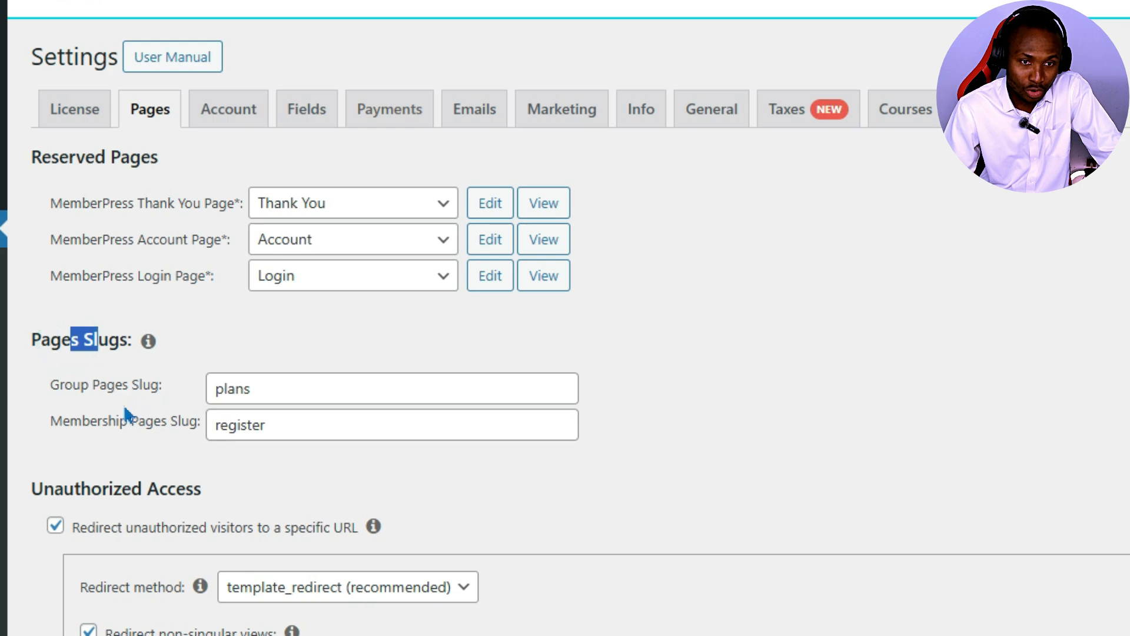
double_click(260, 391)
left_click_drag(290, 429, 230, 438)
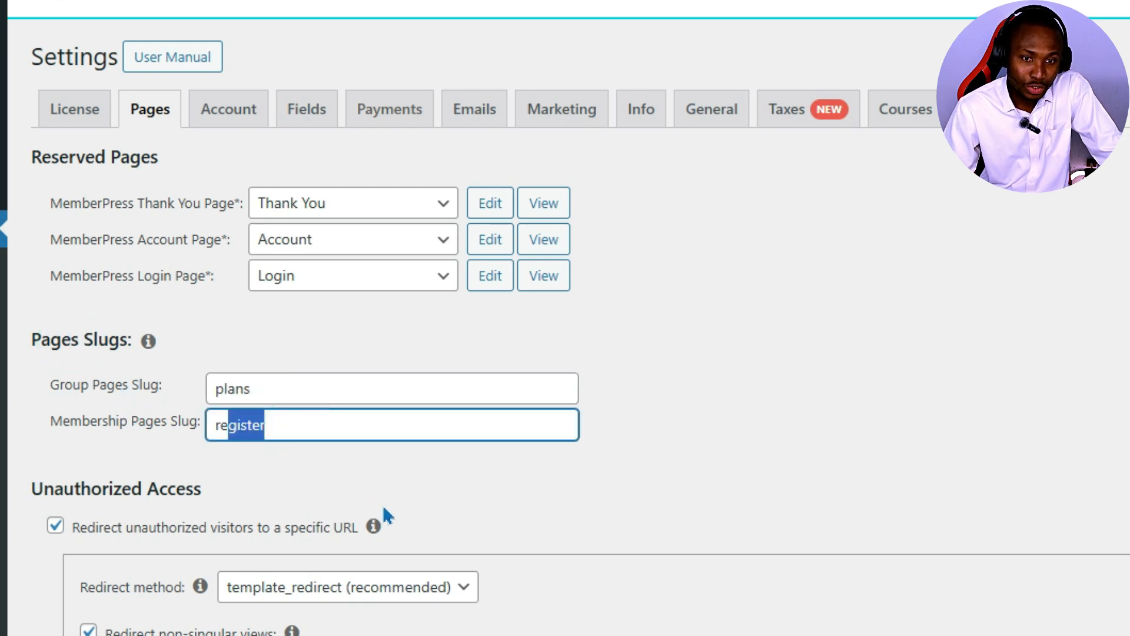
scroll(389, 505, "down", 5)
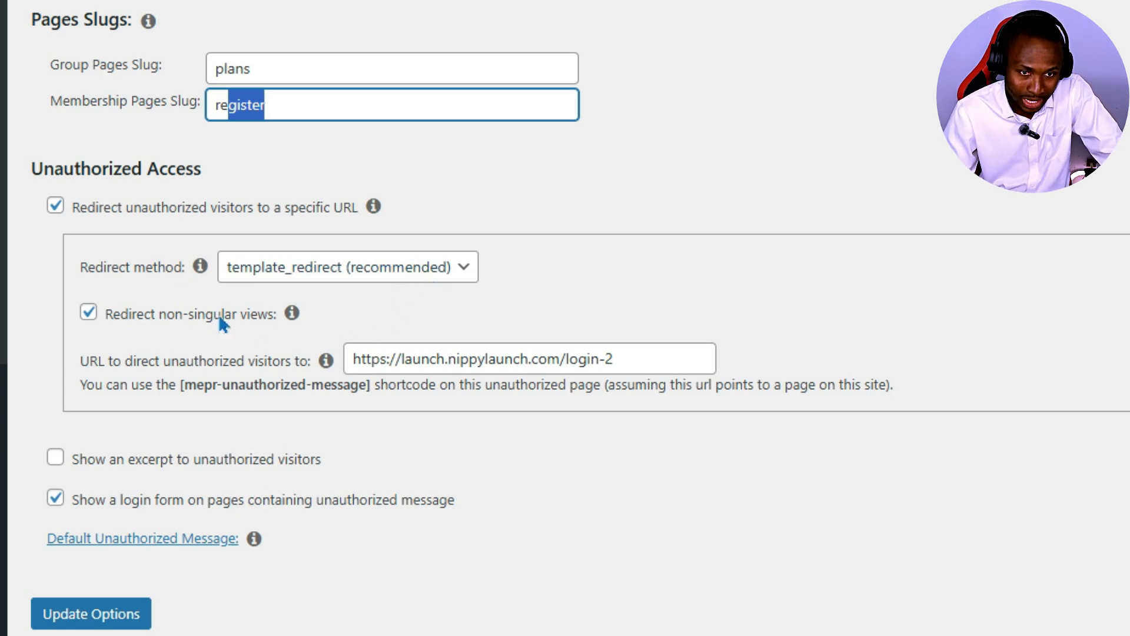
left_click_drag(630, 365, 341, 370)
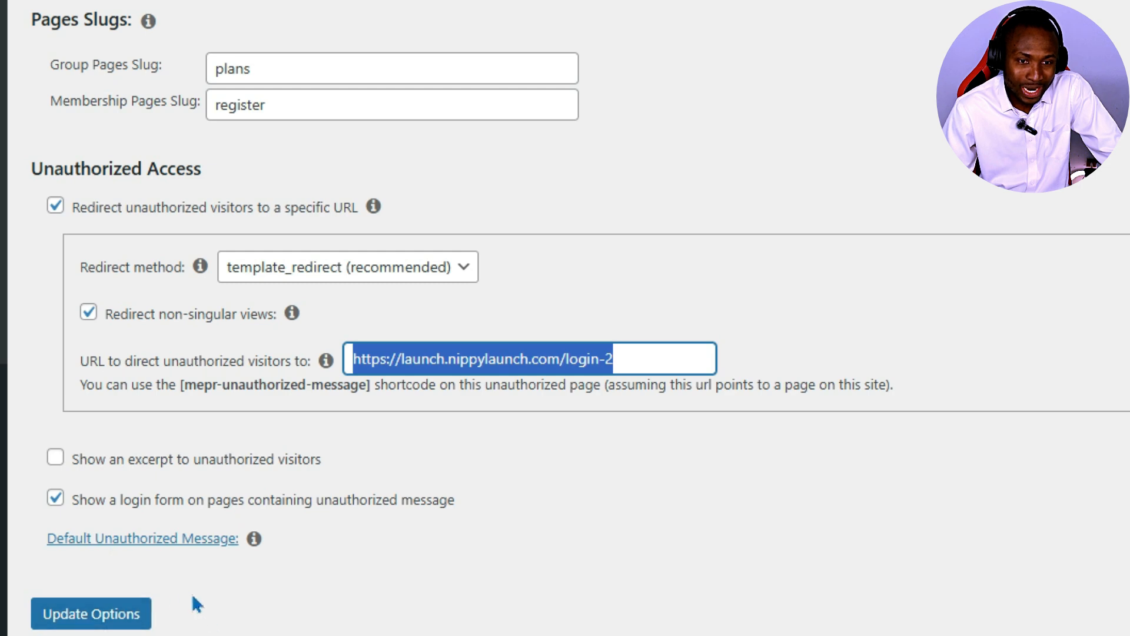
scroll(565, 318, "up", 5)
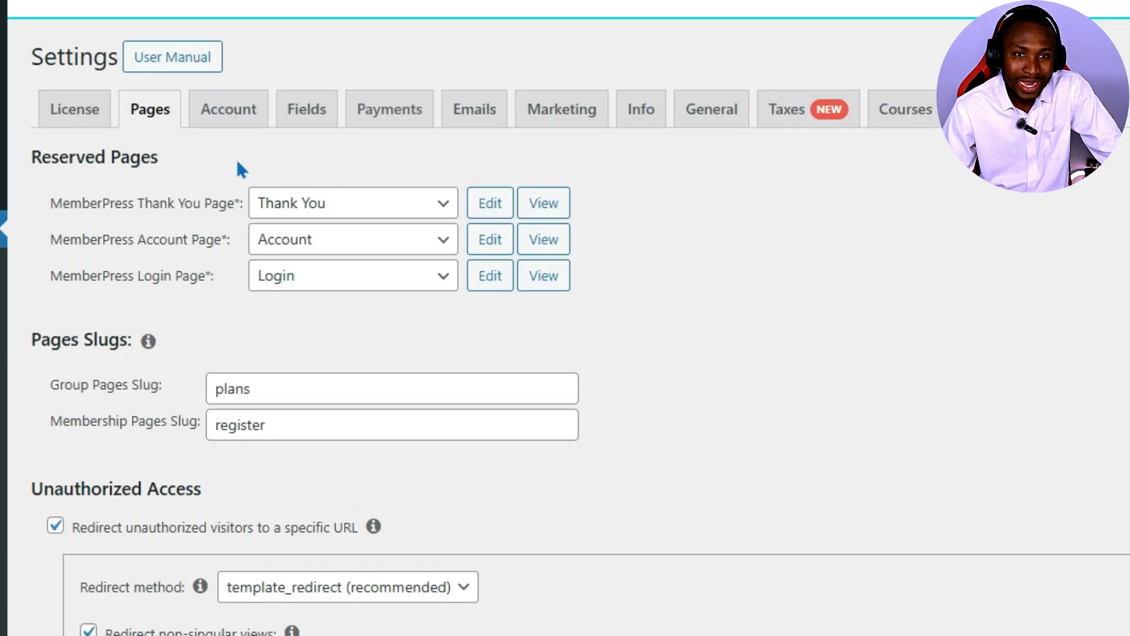
Open the Account settings and review the permissions, registration, Terms of Service and Privacy Policy options
left_click(236, 118)
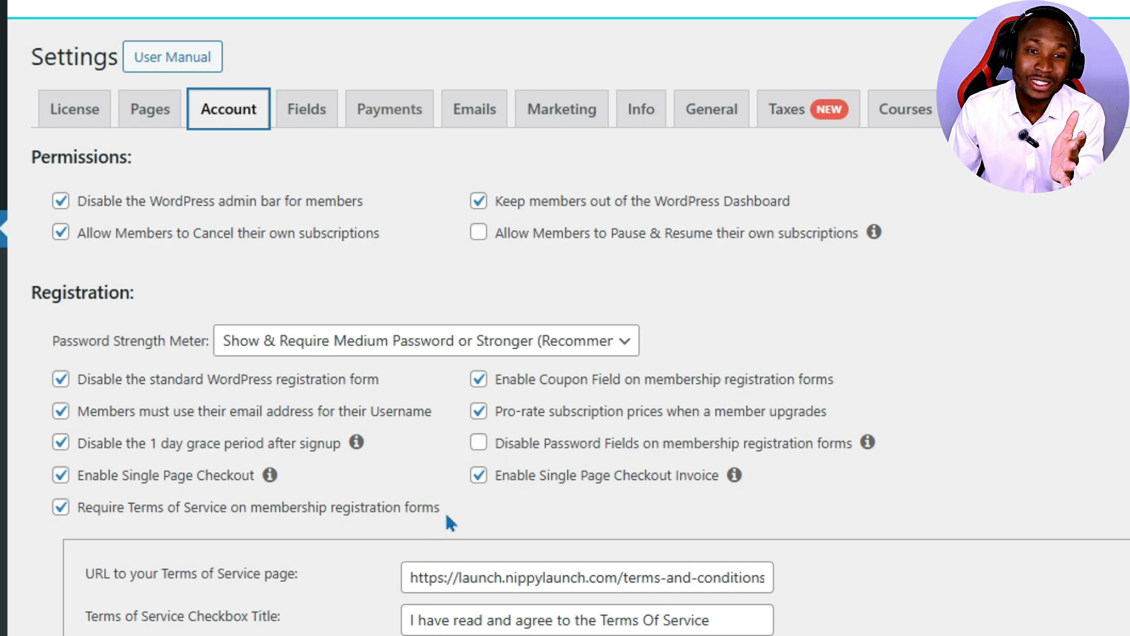
scroll(447, 518, "down", 5)
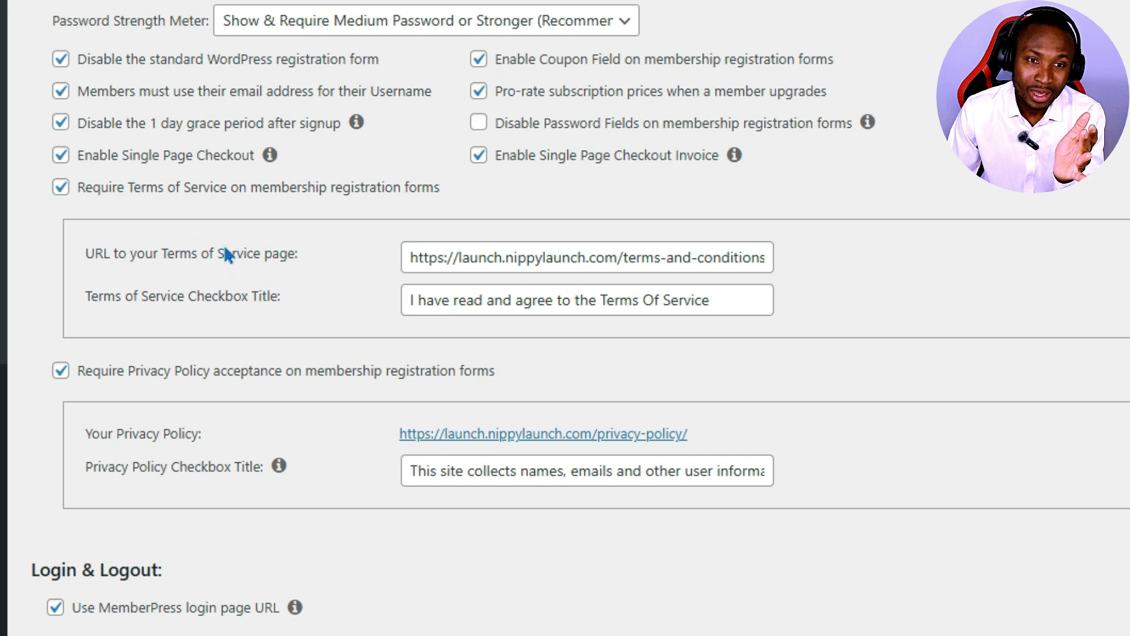
left_click_drag(226, 251, 298, 262)
left_click_drag(197, 297, 382, 321)
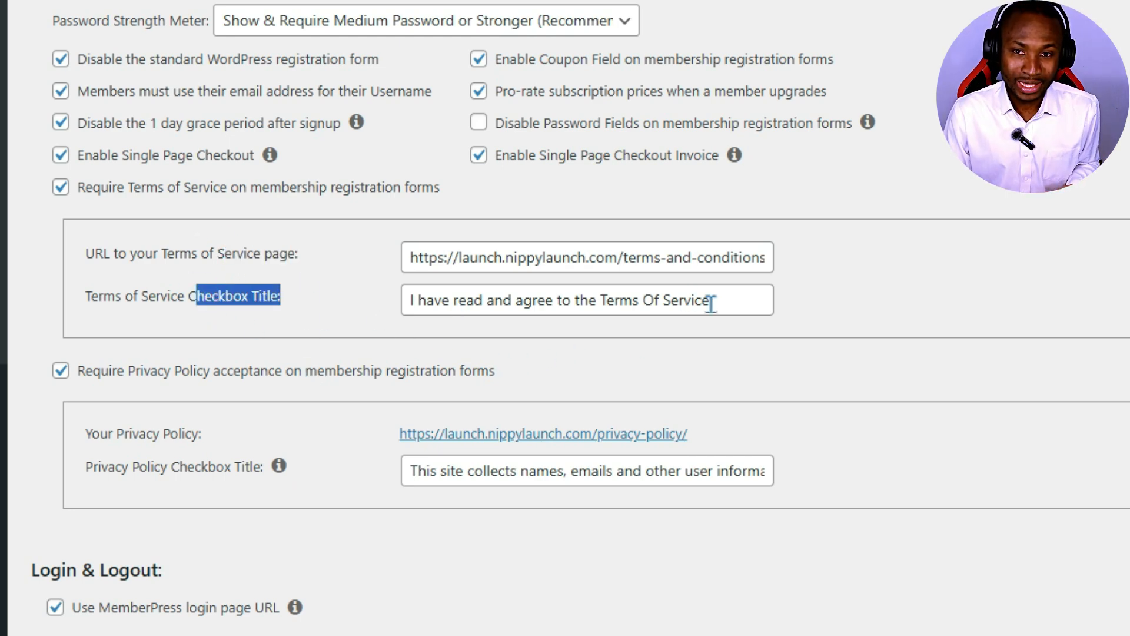
left_click_drag(724, 302, 516, 301)
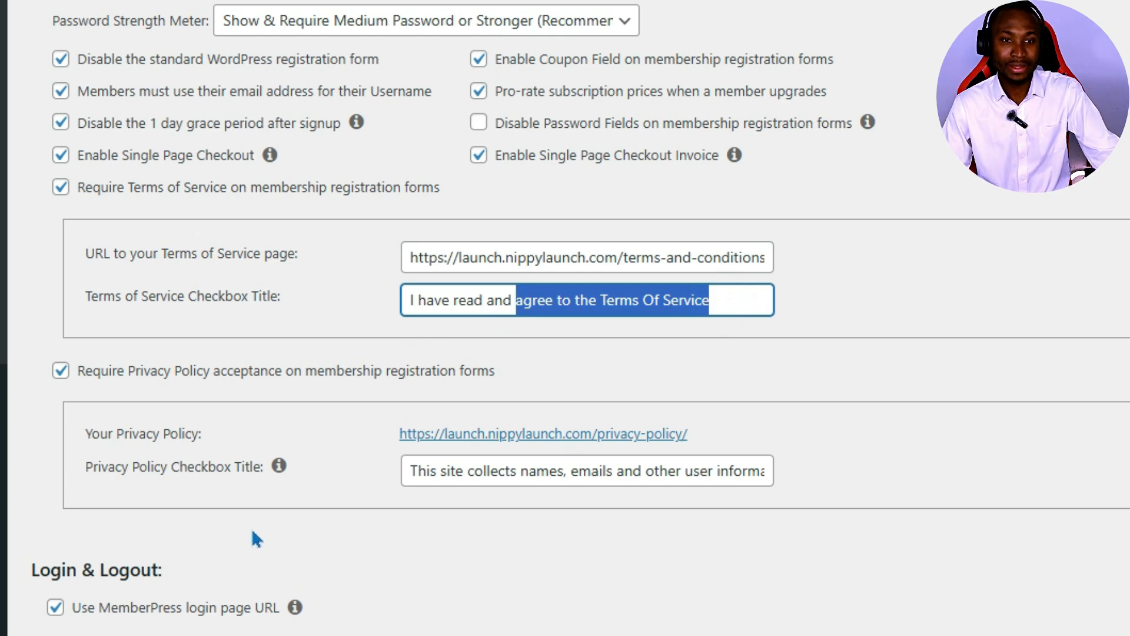
left_click_drag(120, 433, 203, 433)
left_click_drag(499, 471, 647, 481)
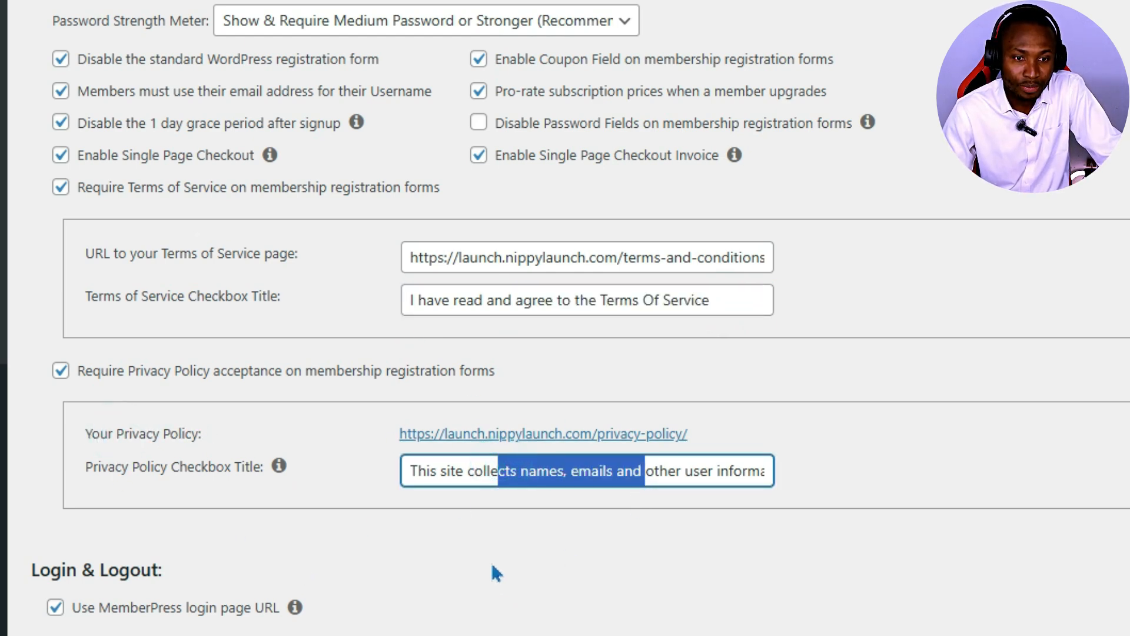
Review the login and logout settings, including the URLs members are directed to after login and after logout
scroll(147, 355, "down", 5)
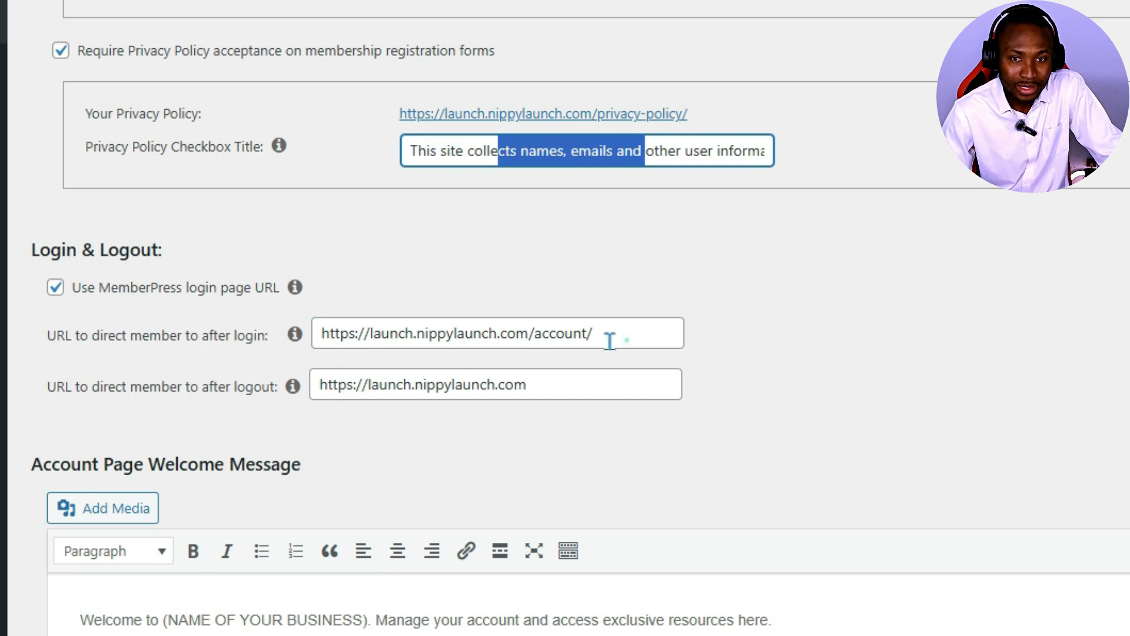
left_click_drag(623, 336, 446, 334)
scroll(438, 411, "down", 5)
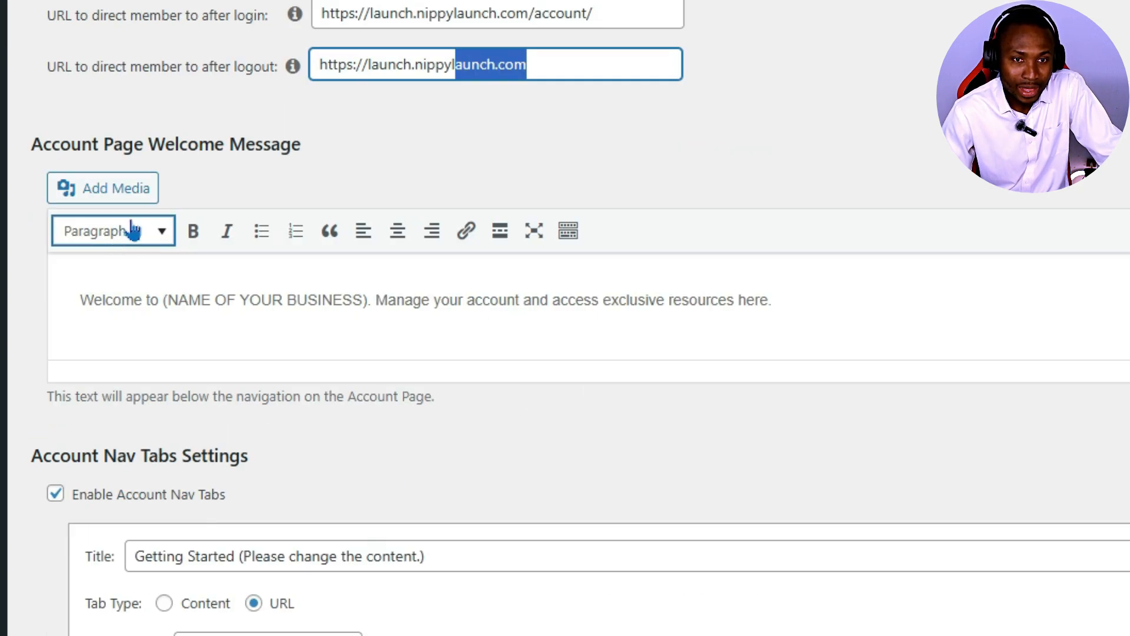
Review the account page welcome message and the Account Nav Tabs entries for Getting Started and WordPress Login Details
scroll(263, 471, "down", 5)
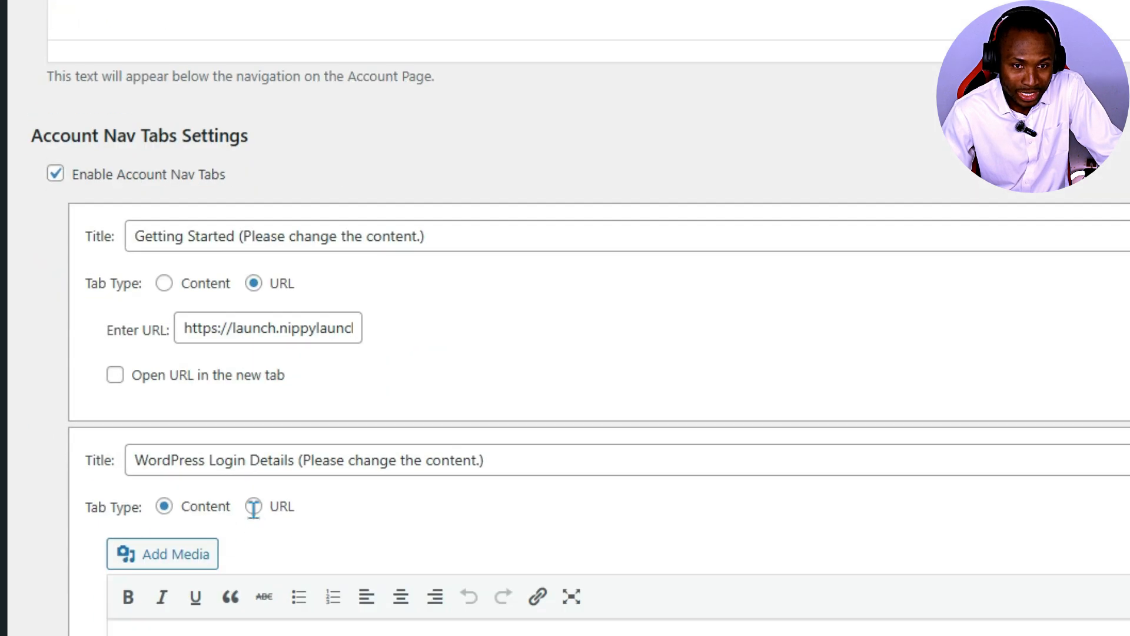
scroll(252, 523, "up", 5)
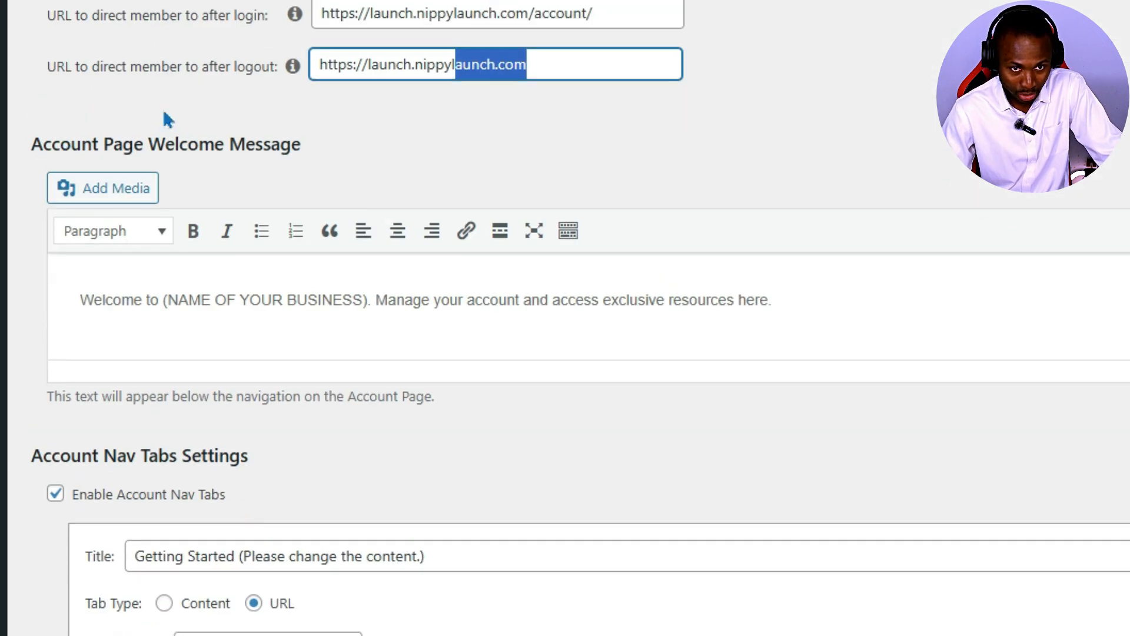
left_click_drag(152, 143, 292, 159)
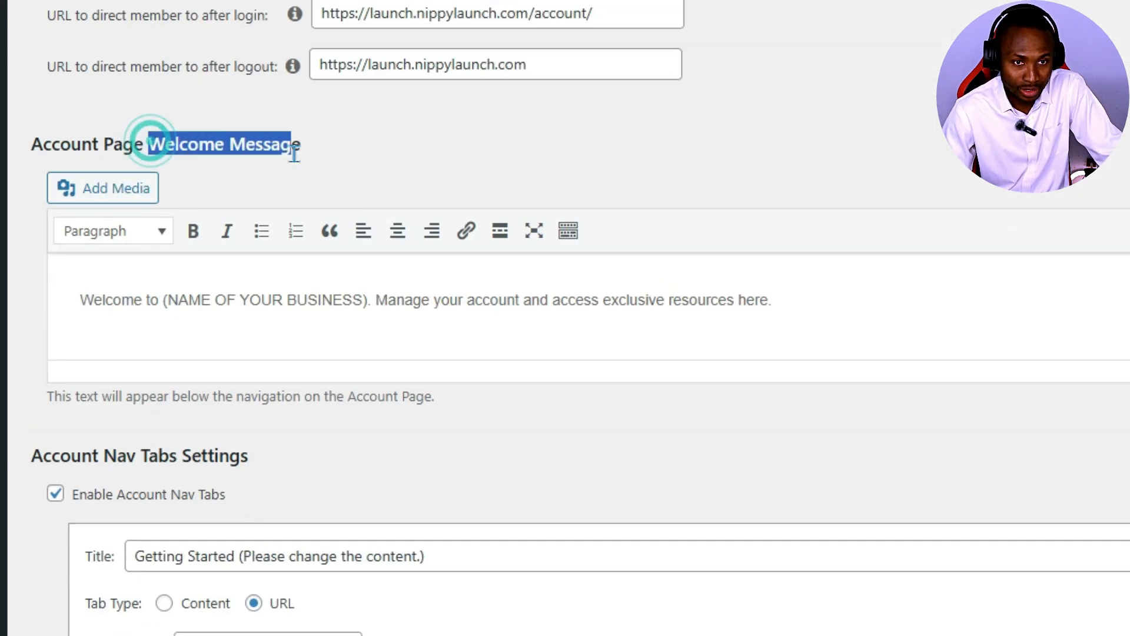
scroll(240, 434, "down", 10)
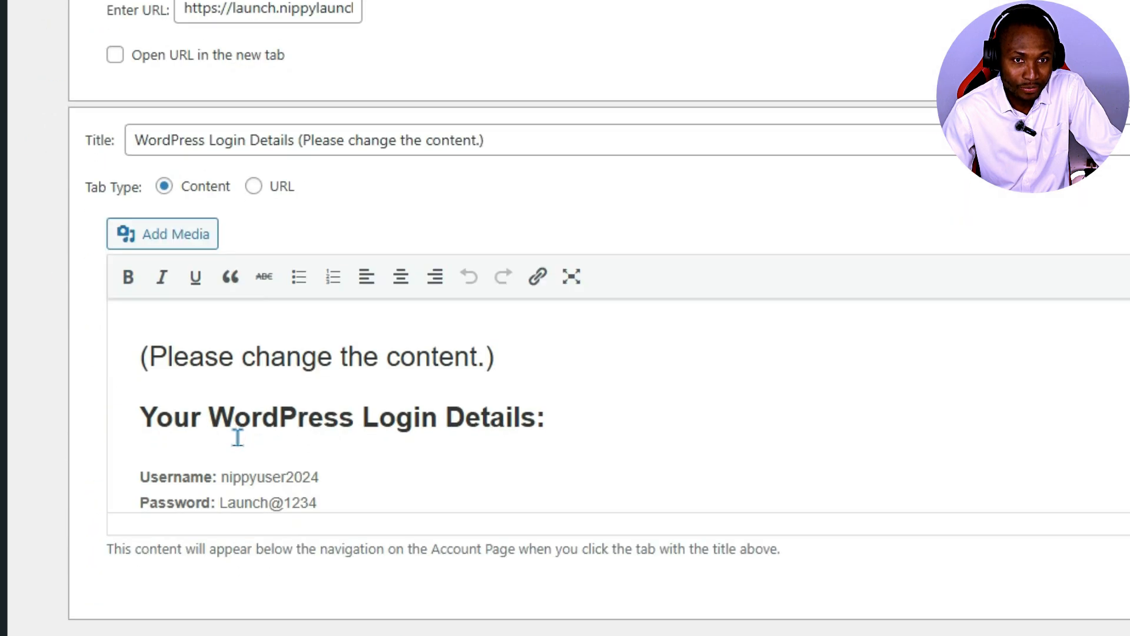
scroll(235, 434, "up", 20)
scroll(301, 476, "up", 4)
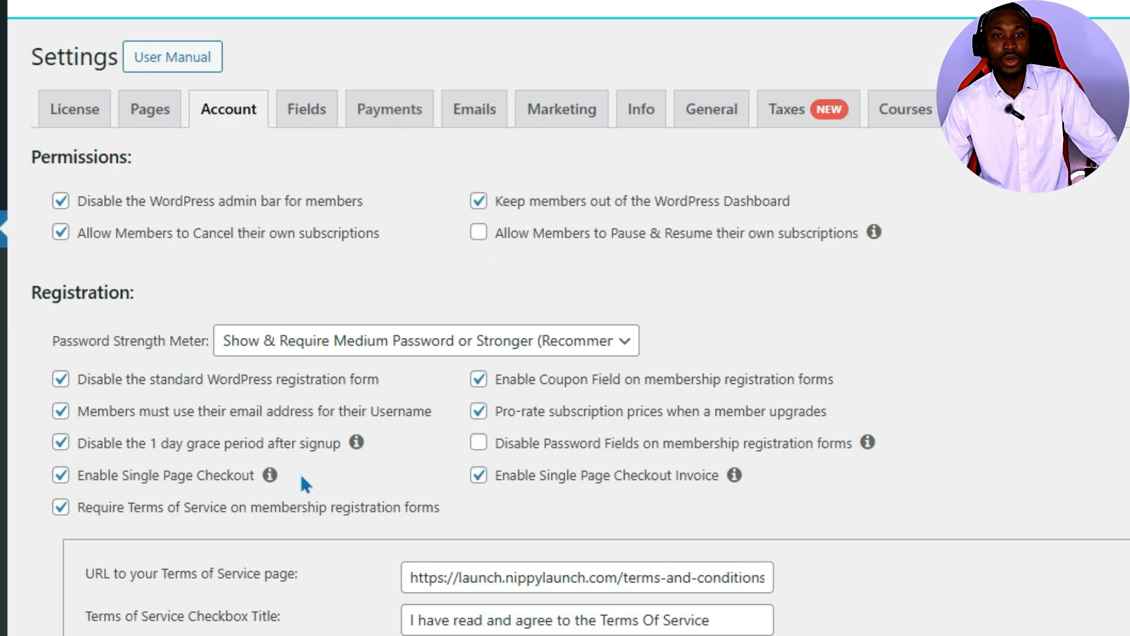
Open the Fields settings and review the user information fields, including the custom Phone field
left_click(305, 117)
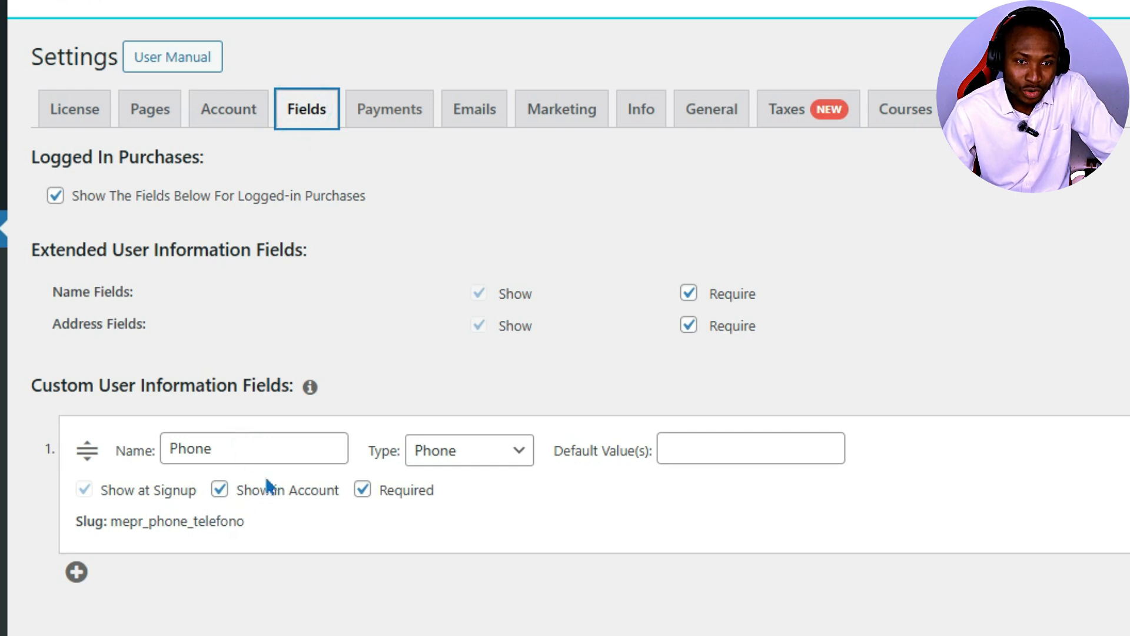
left_click_drag(221, 446, 141, 444)
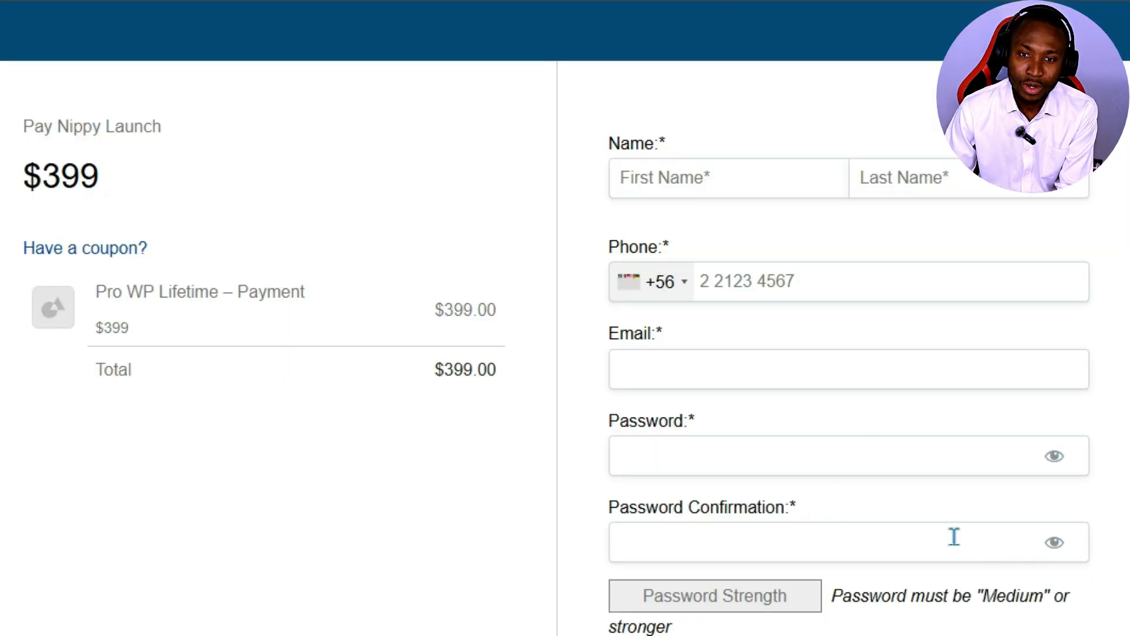
Look over the registration form on the Pro WP Lifetime checkout page, including its Phone field
scroll(954, 535, "down", 6)
scroll(954, 535, "up", 2)
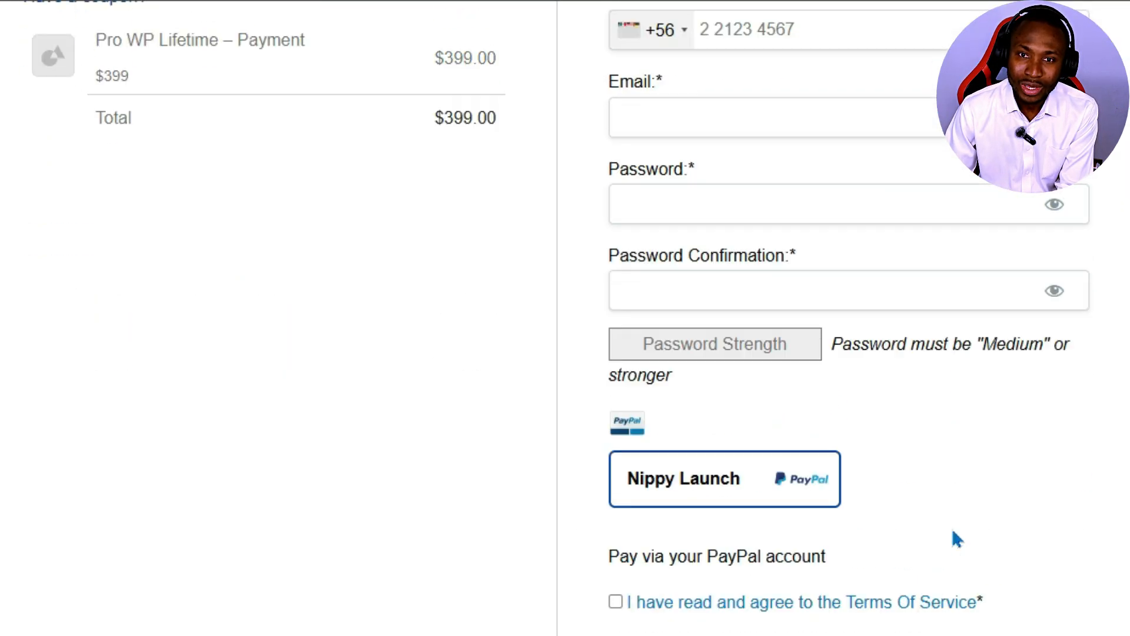
scroll(953, 535, "up", 5)
left_click_drag(608, 247, 704, 263)
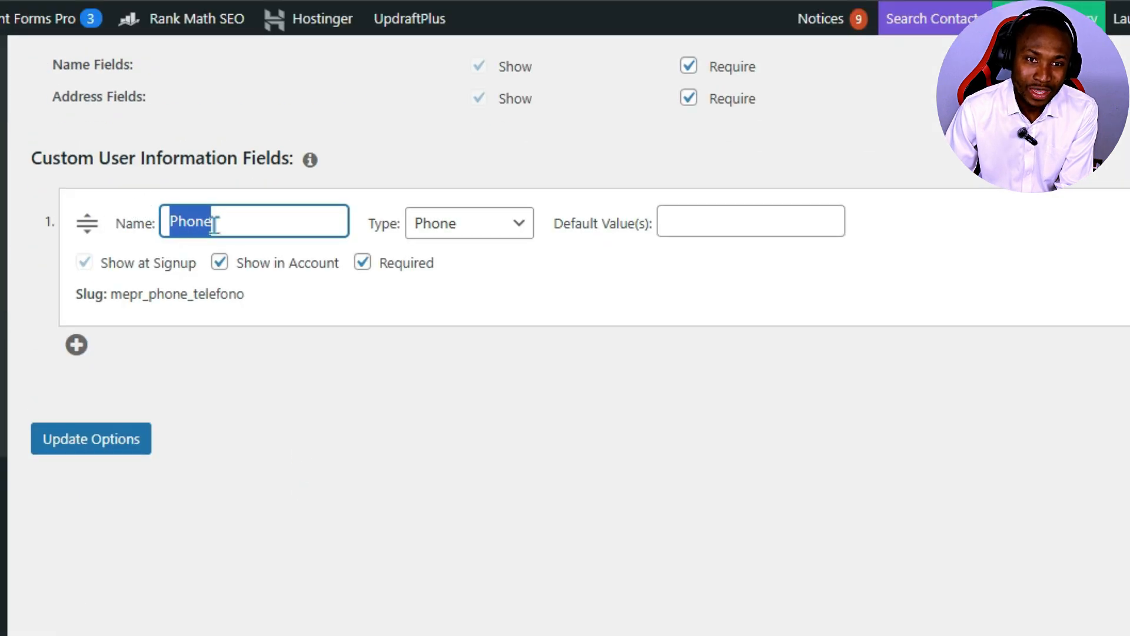
Add a second custom user information field named DFCVXCXVX in the Fields settings and save the options
left_click(214, 225)
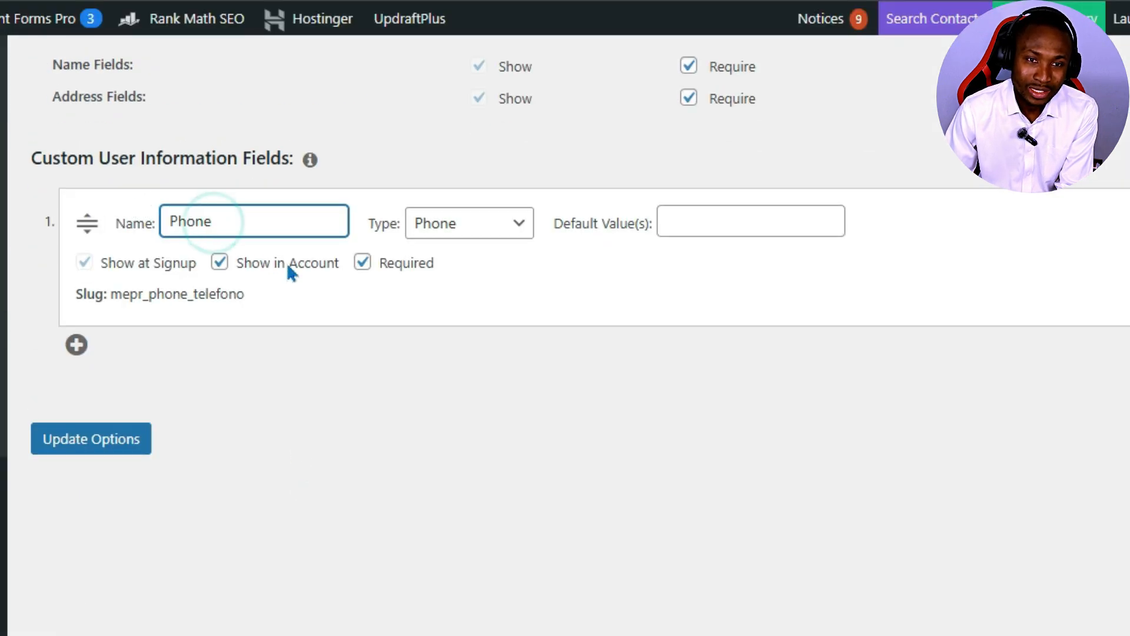
scroll(304, 313, "up", 5)
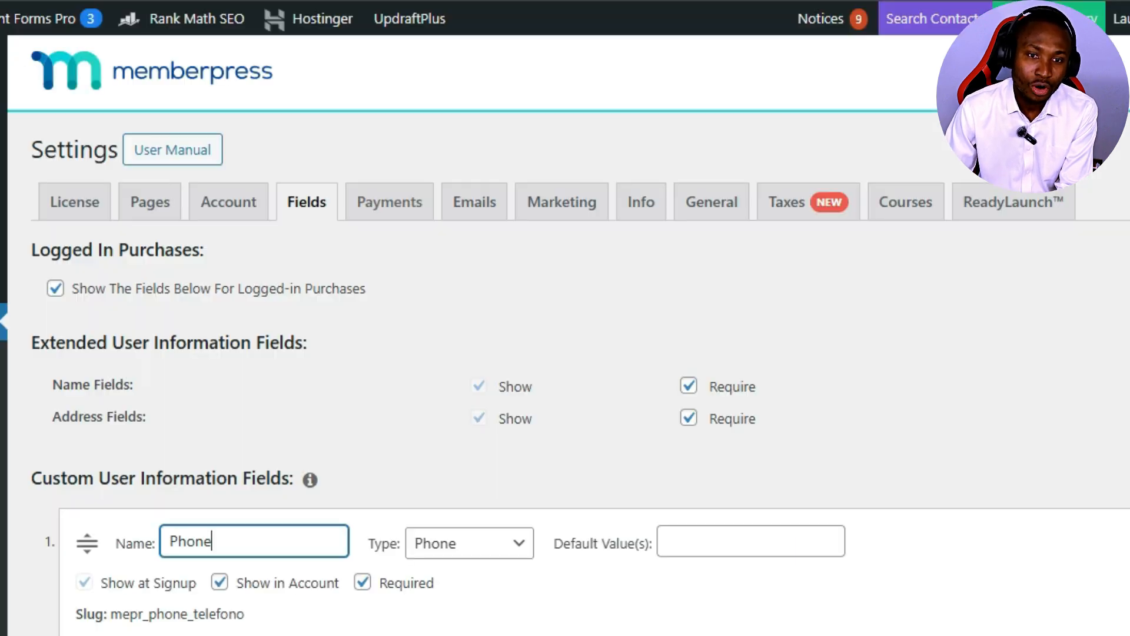
scroll(353, 583, "down", 5)
left_click(75, 345)
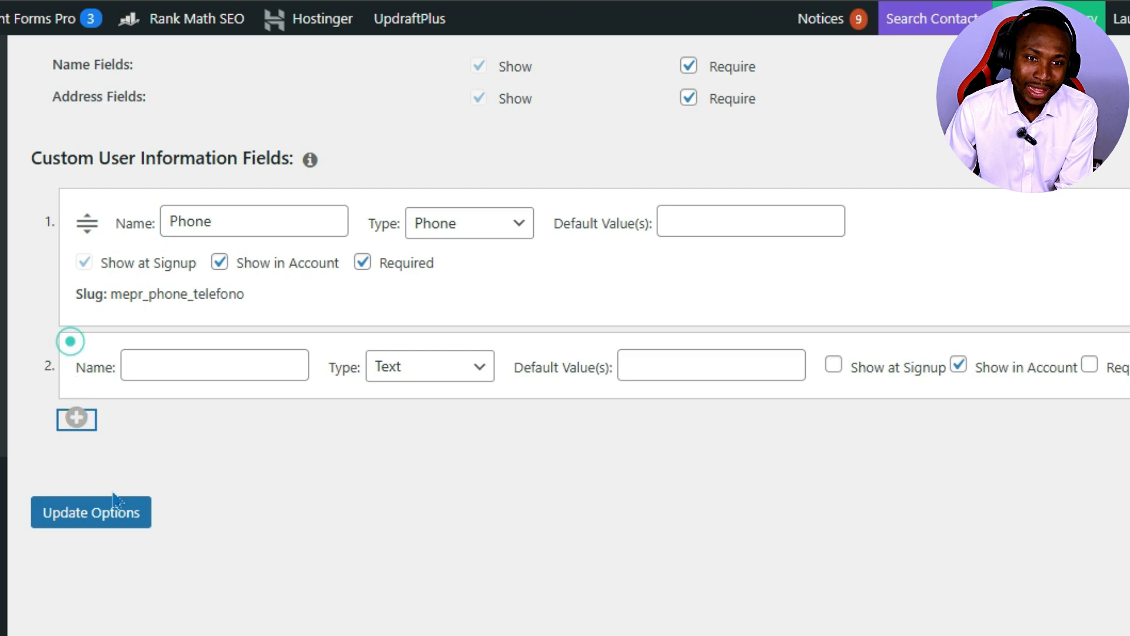
left_click(244, 364)
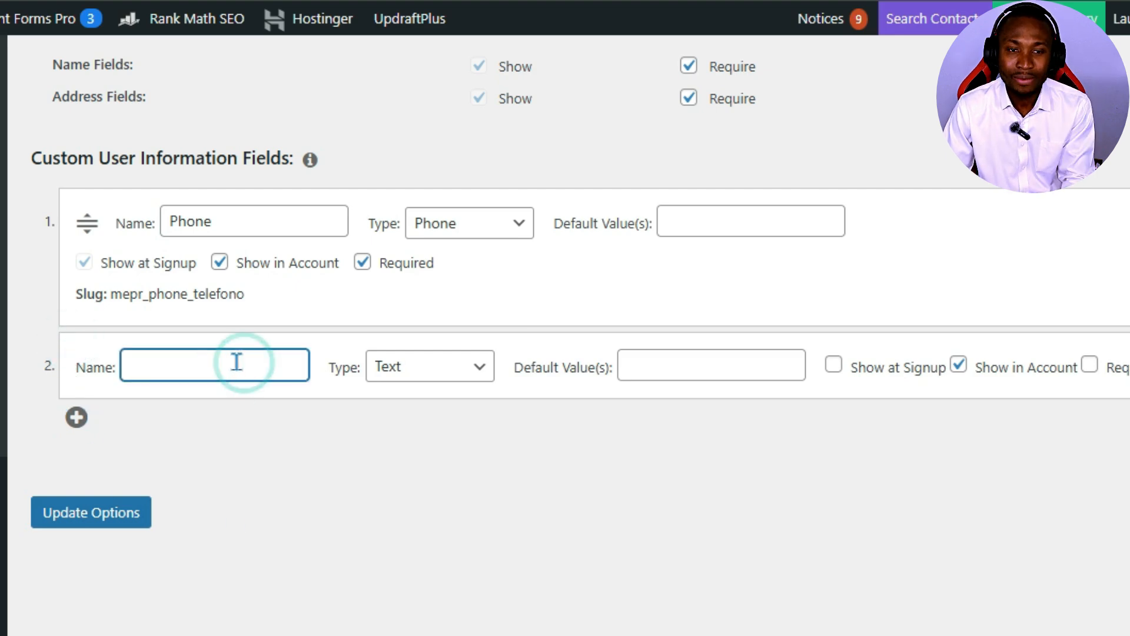
type("DFCVXCXVX")
left_click(125, 523)
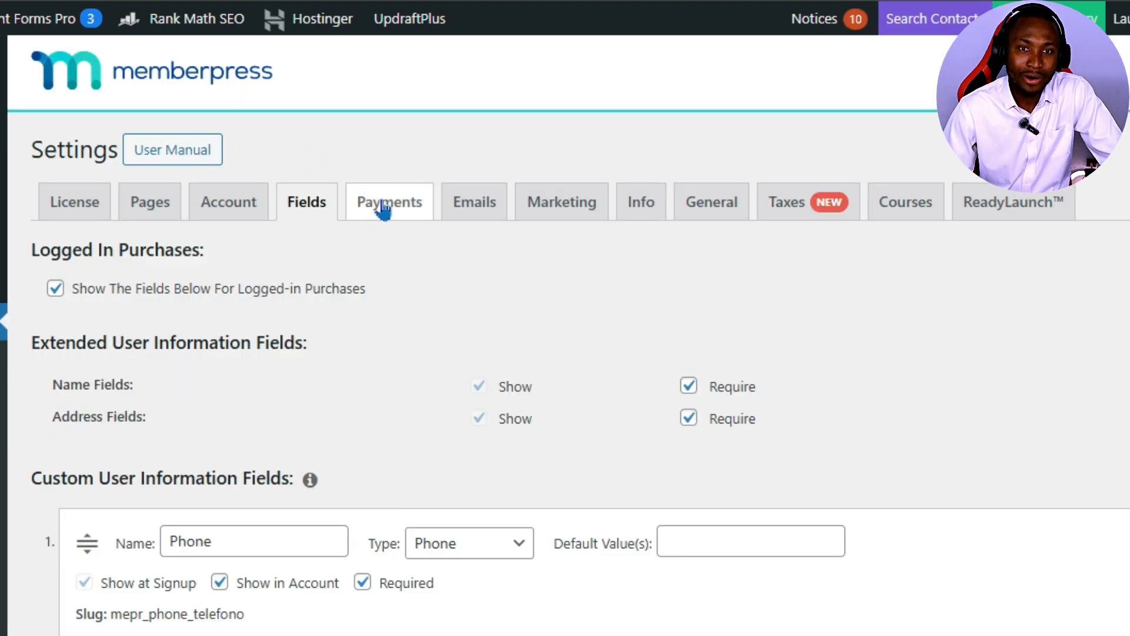
Start a new payment method in the Payments settings and look through its gateway options
left_click(393, 211)
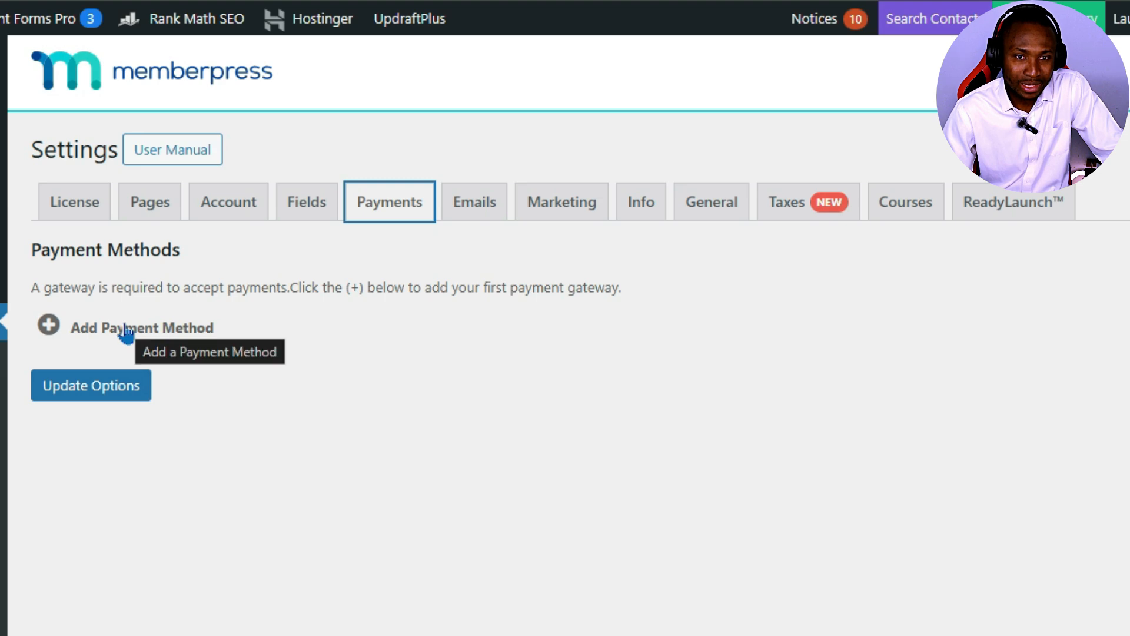
left_click(146, 333)
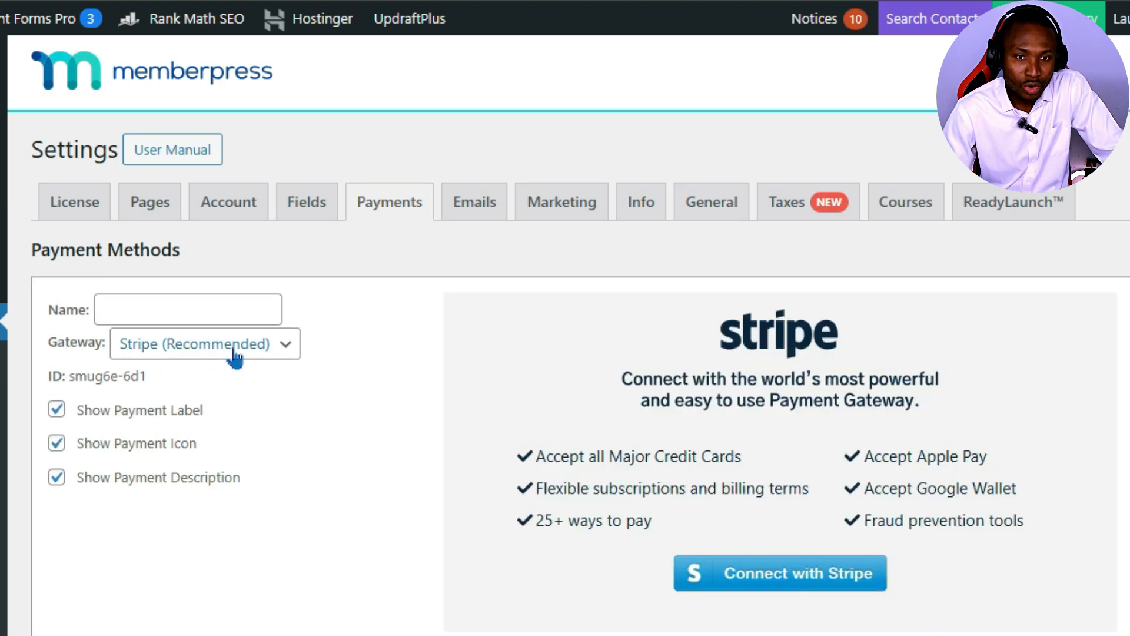
left_click(233, 346)
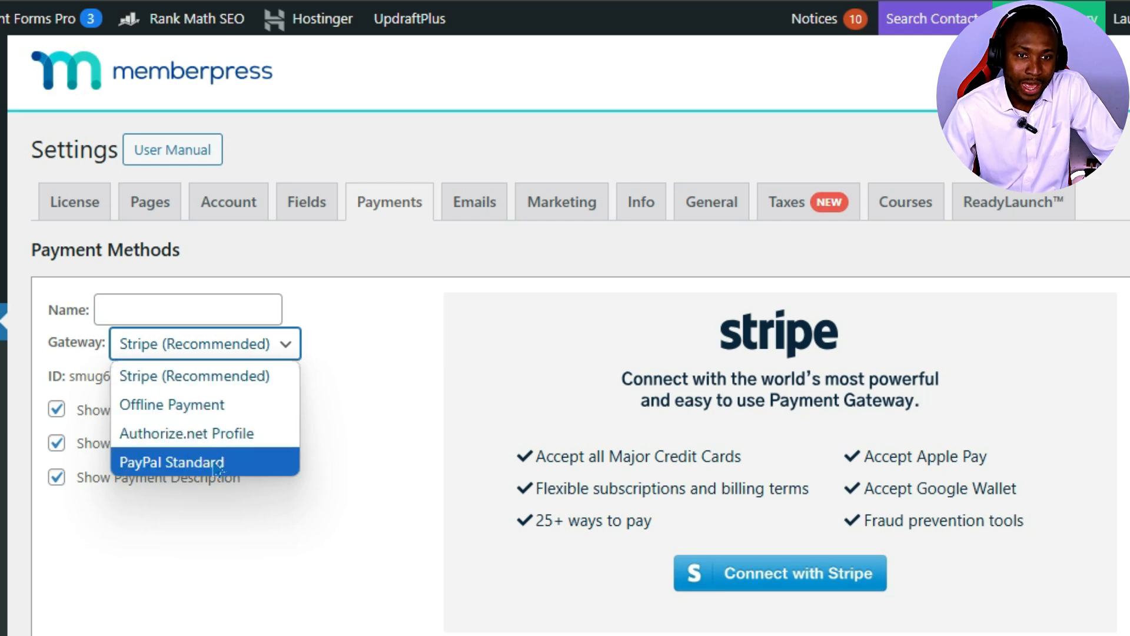
left_click(230, 582)
left_click(232, 356)
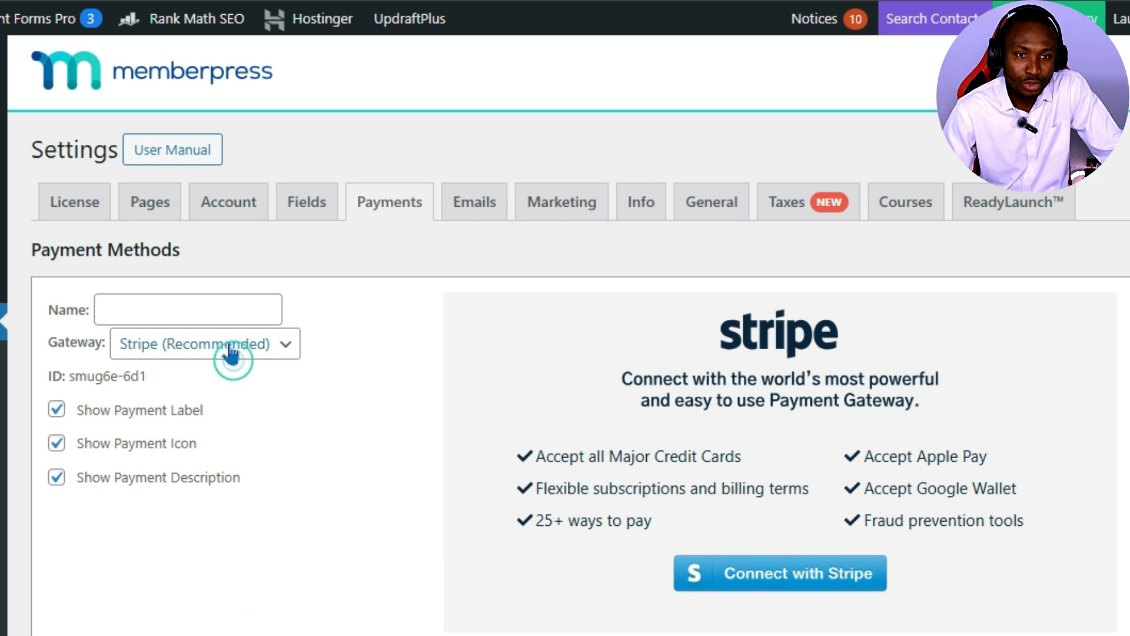
Switch the new payment method's gateway to Offline Payment, Authorize.net Profile and finally PayPal Standard
left_click(194, 402)
left_click(225, 356)
left_click(195, 349)
left_click(163, 432)
left_click(227, 348)
left_click(194, 460)
Look over the PayPal Standard settings and delete the unfinished payment method
scroll(245, 502, "down", 5)
scroll(272, 501, "up", 5)
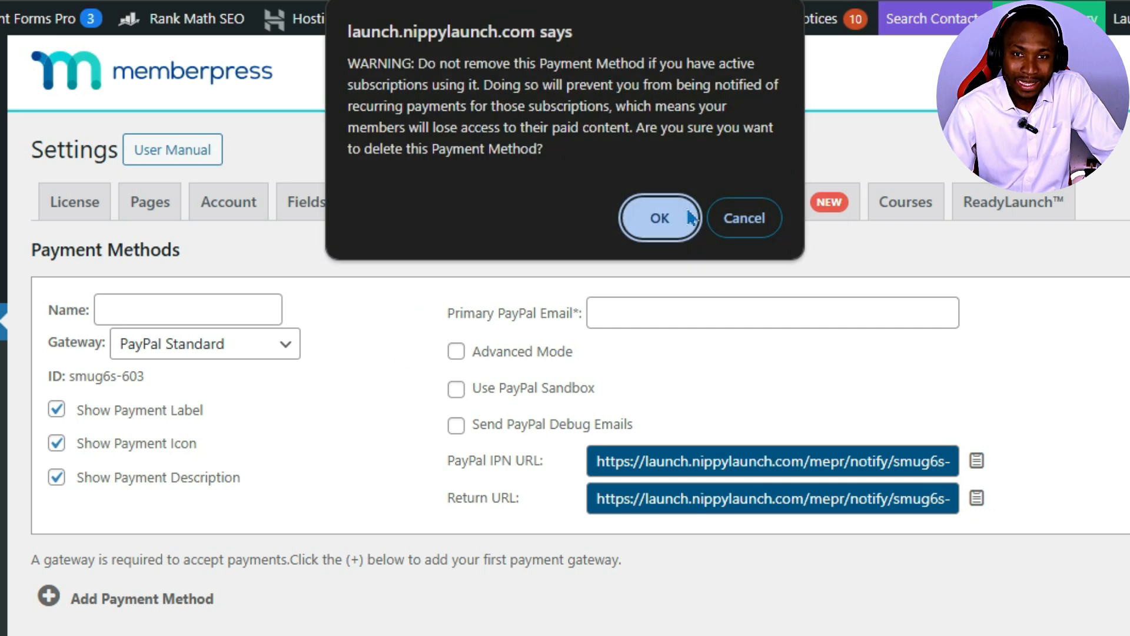
left_click(658, 216)
Open the Emails settings and review the member notices, admin notices and privacy settings
left_click(489, 202)
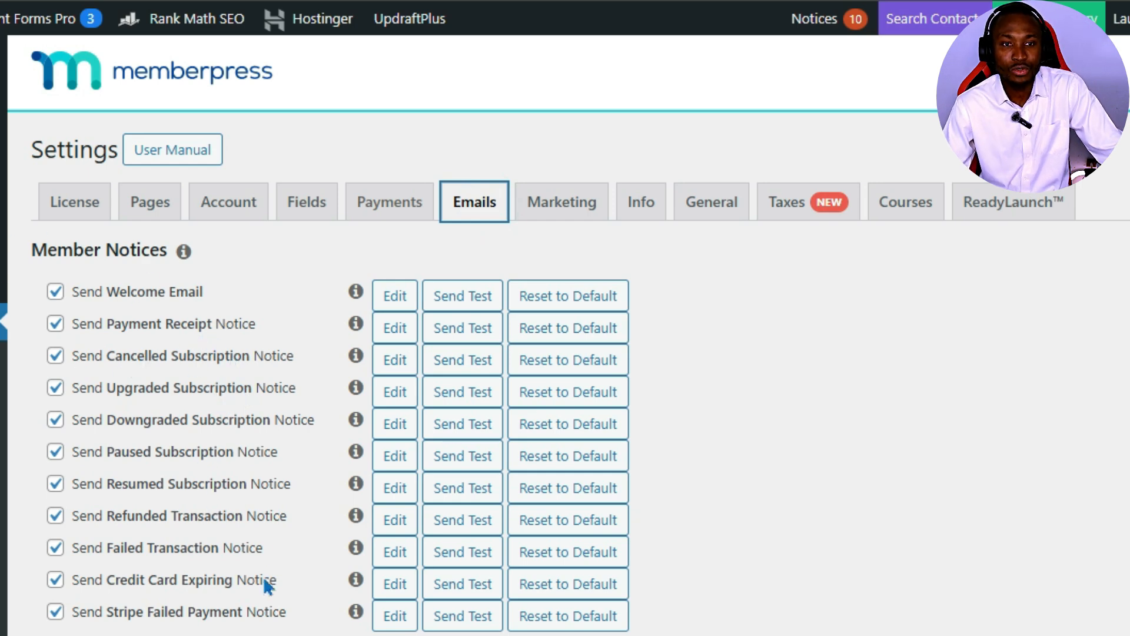
scroll(267, 524, "down", 5)
scroll(231, 505, "down", 5)
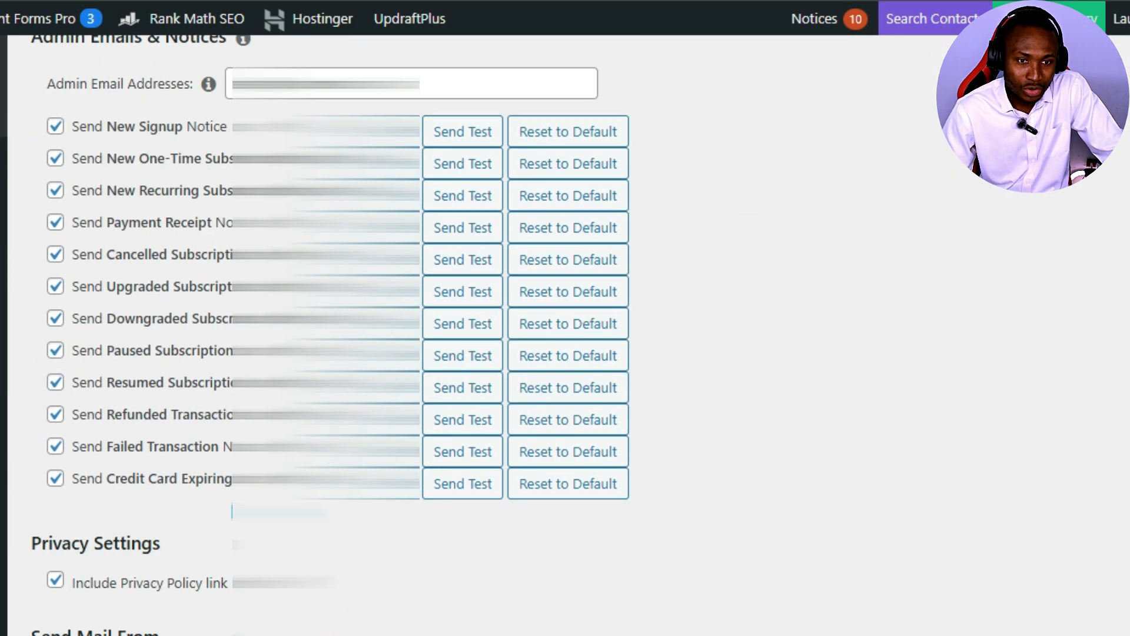
scroll(231, 511, "down", 3)
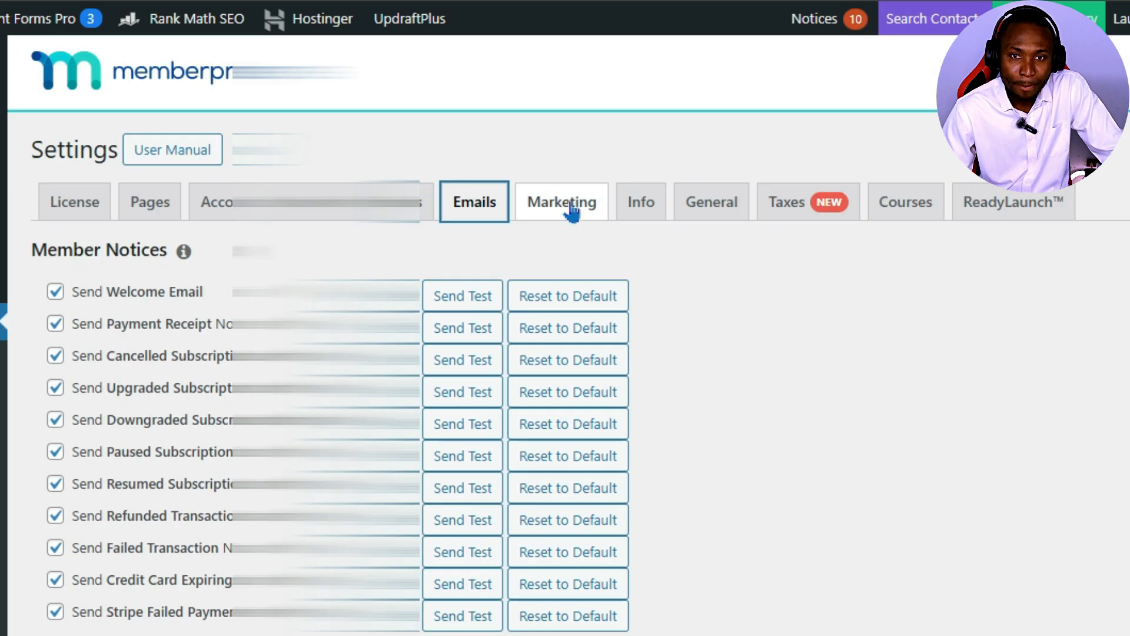
Review the Marketing settings and the Info section's merchant business address and PDF invoice settings
left_click(568, 213)
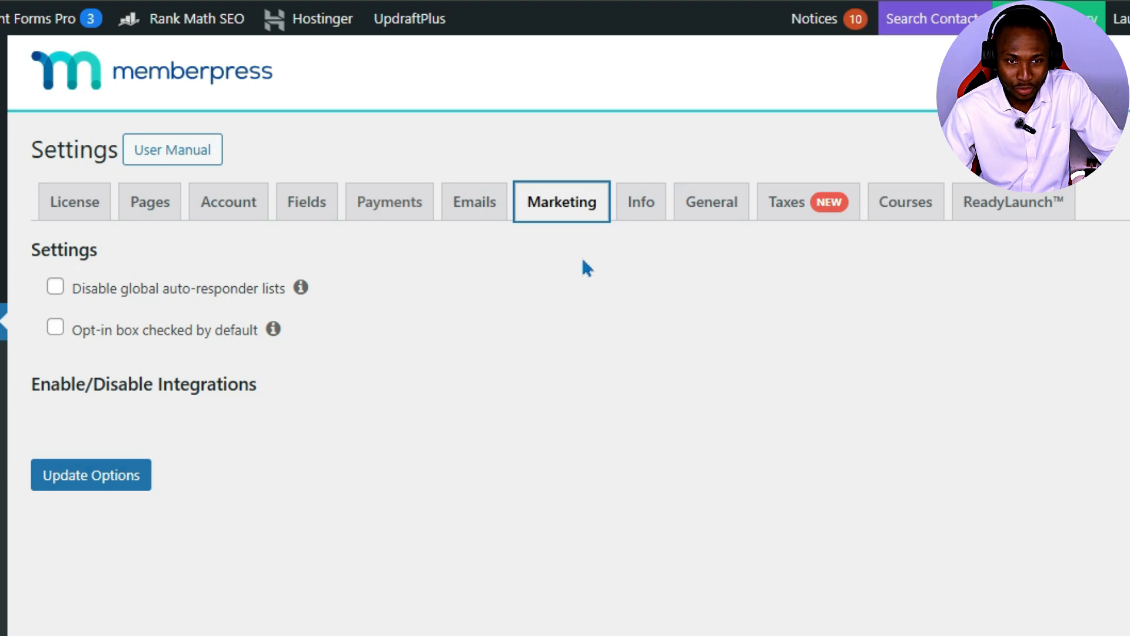
left_click(639, 209)
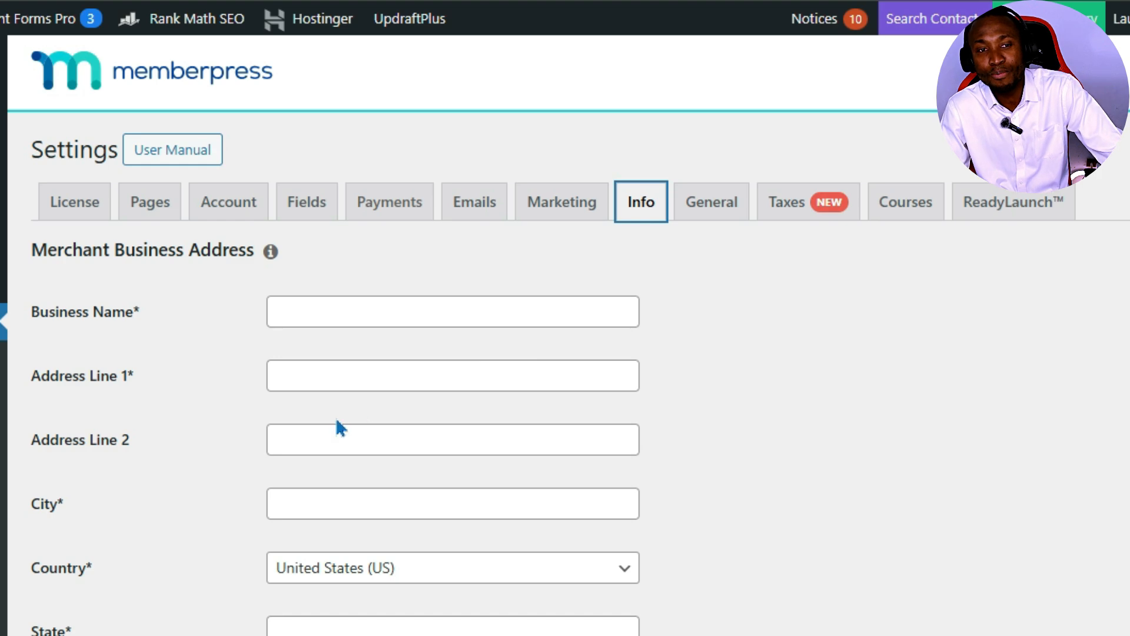
scroll(412, 447, "down", 5)
scroll(609, 471, "down", 5)
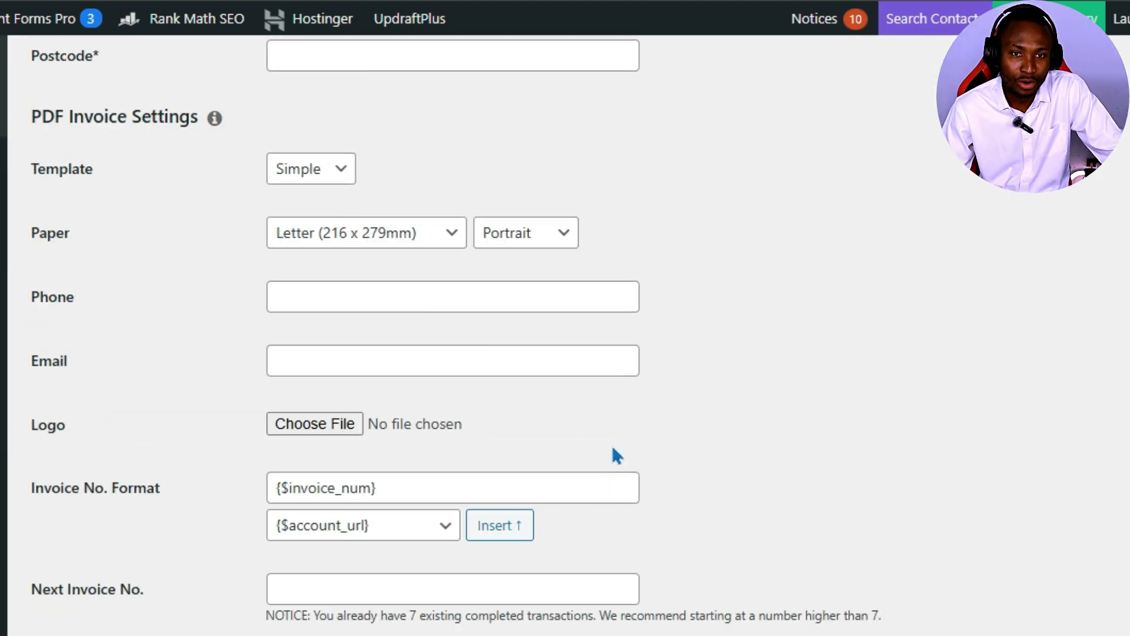
scroll(644, 456, "down", 10)
scroll(695, 484, "up", 20)
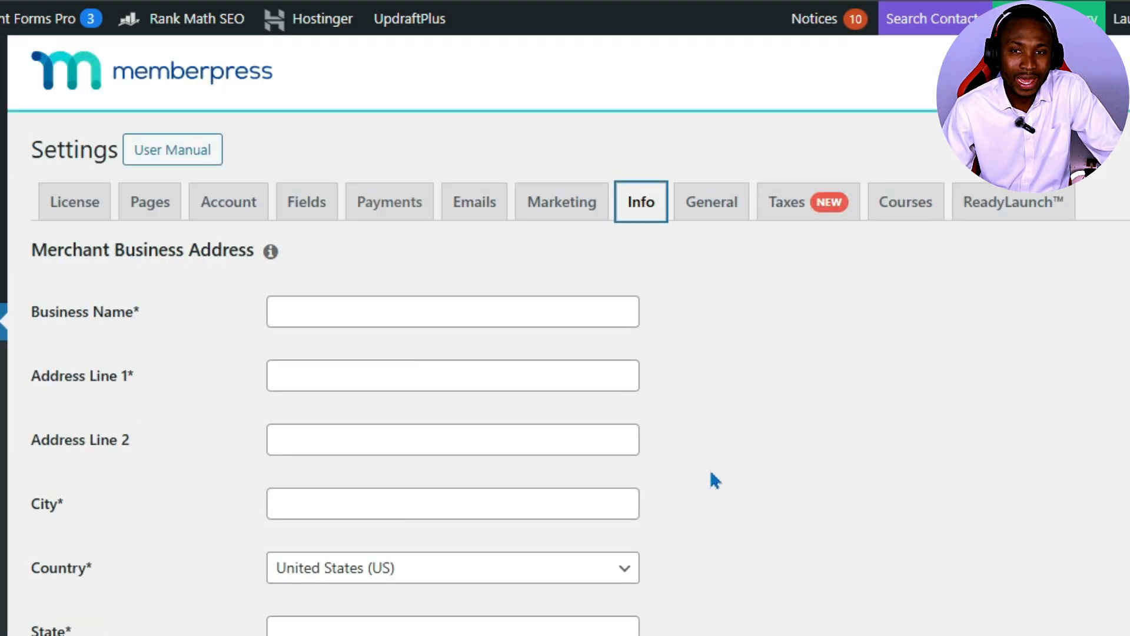
Open the General settings and examine the available language codes, currency codes and currency symbols
left_click(711, 212)
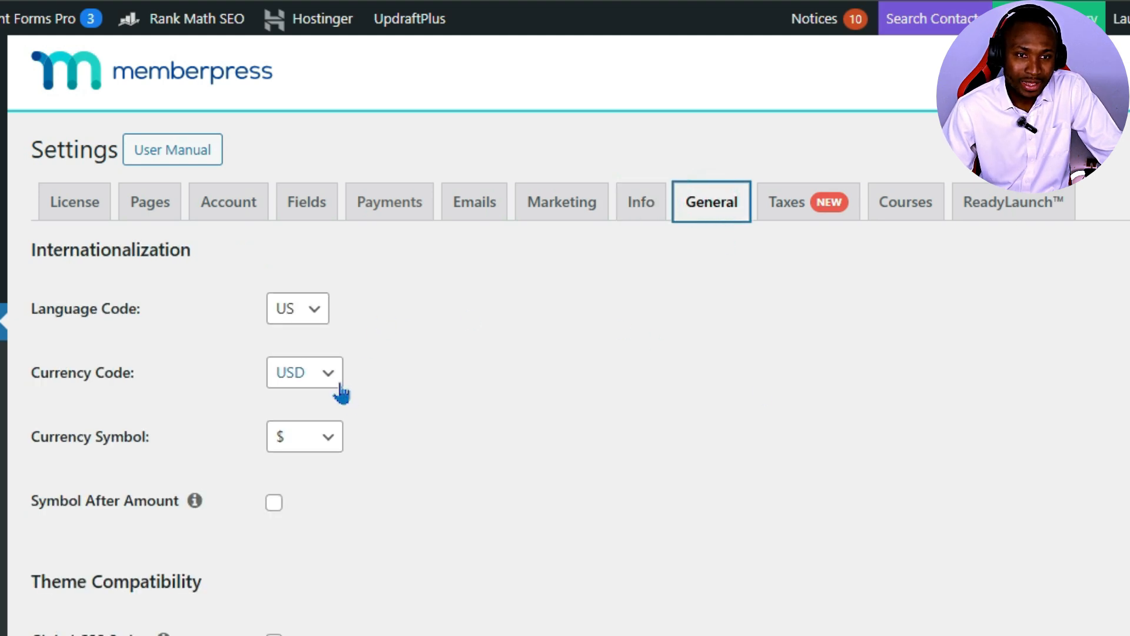
left_click(309, 323)
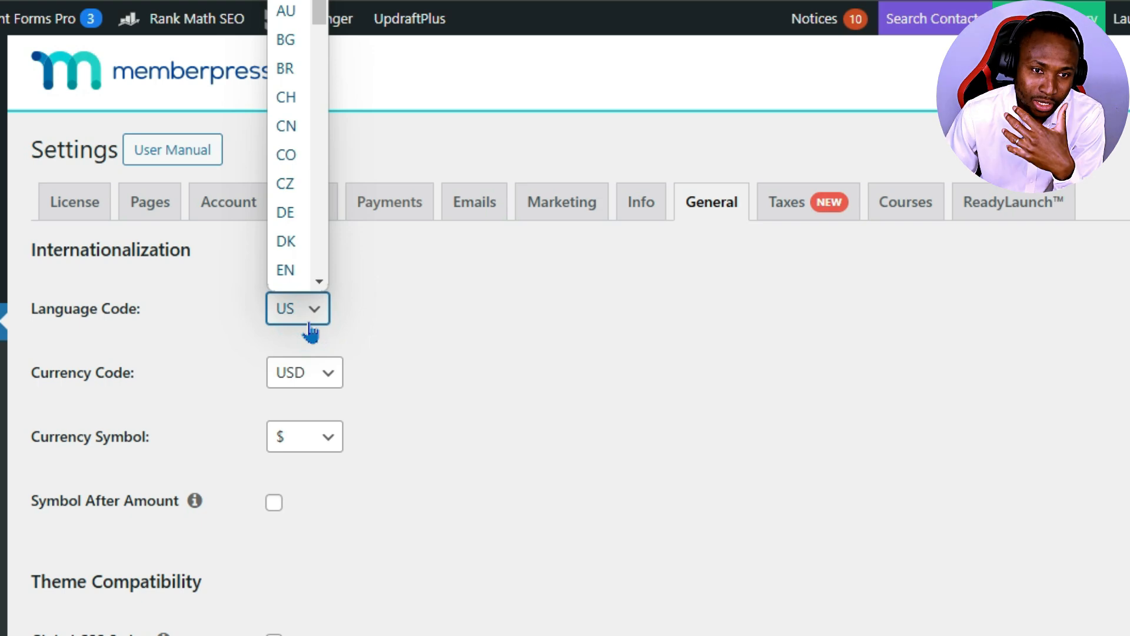
left_click(411, 353)
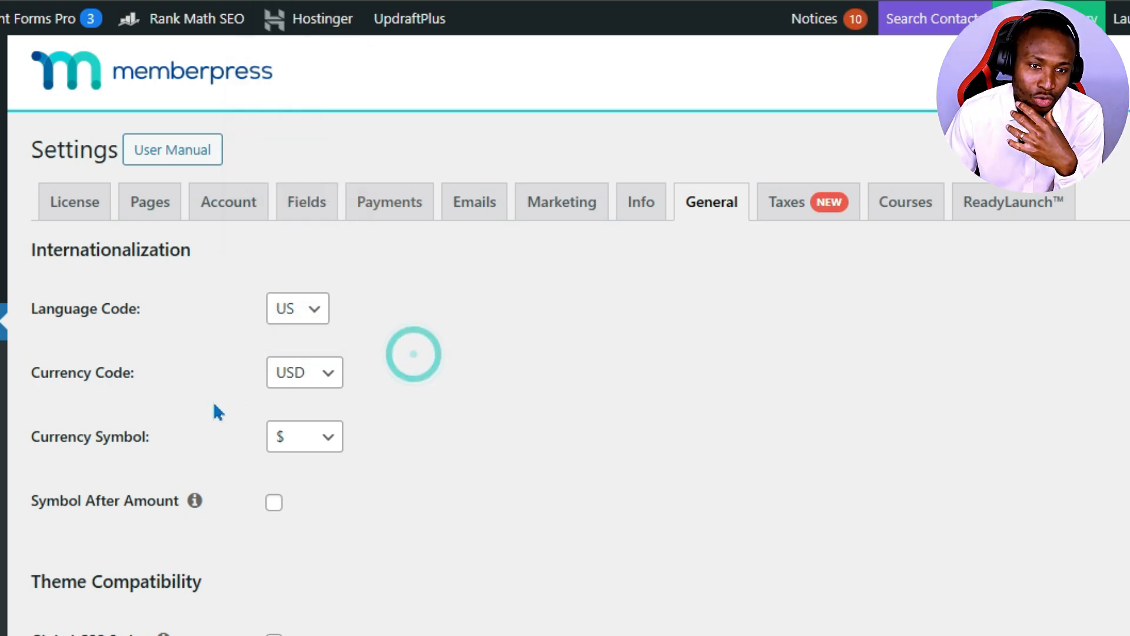
left_click(315, 382)
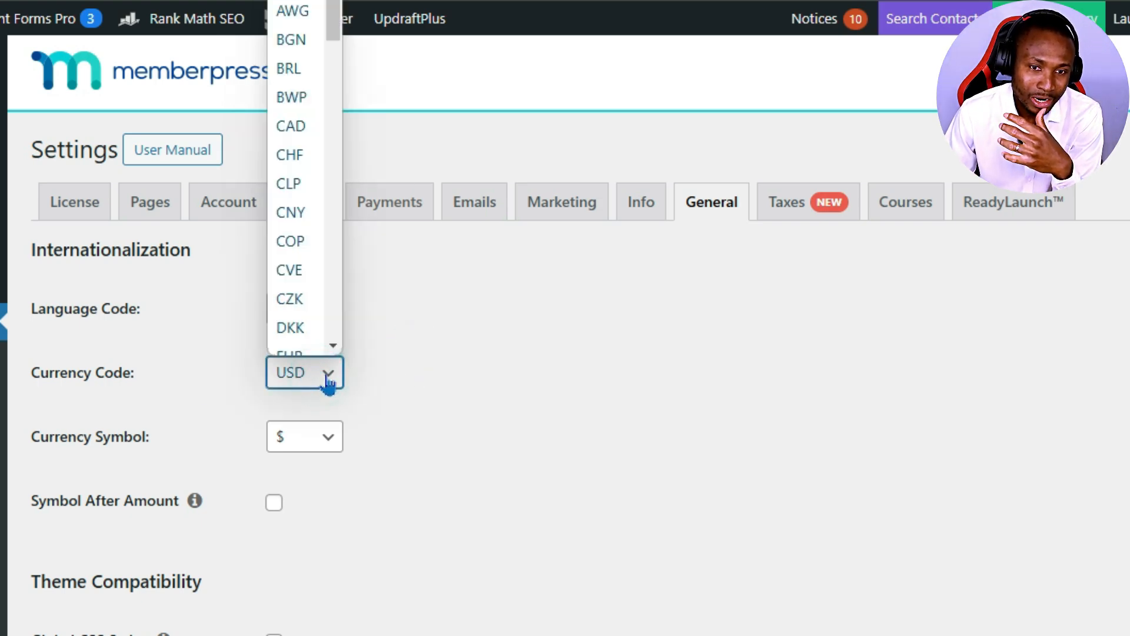
left_click(327, 377)
left_click(331, 448)
left_click(332, 447)
Review the Theme Compatibility, SEO & PayWall and Weekly Summary Email options in the General settings
scroll(333, 446, "down", 5)
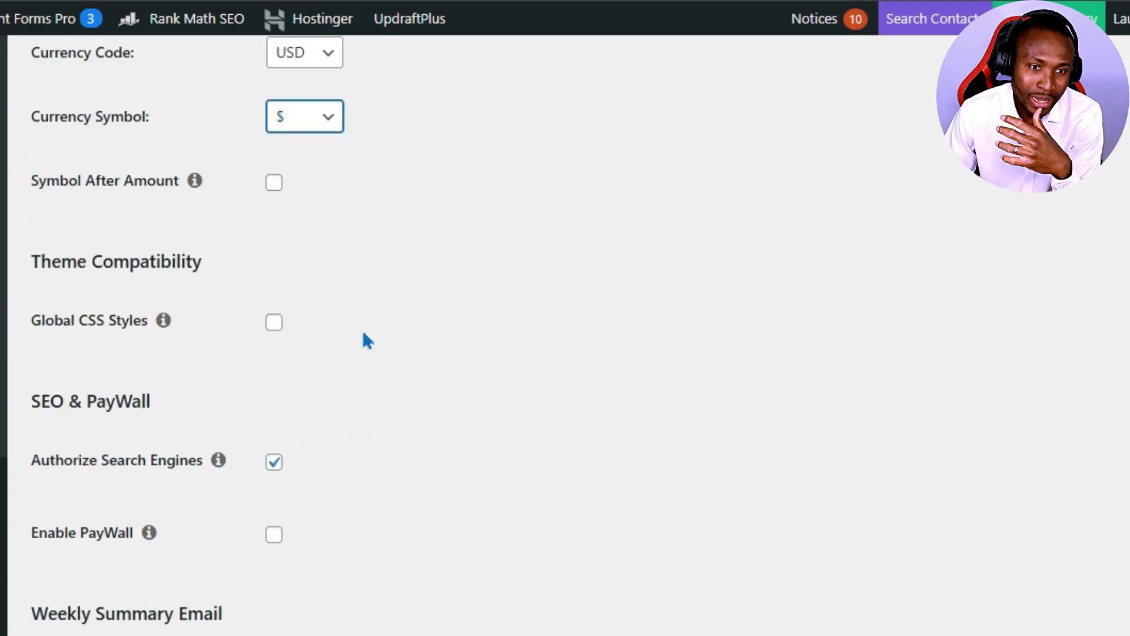
scroll(321, 501, "down", 15)
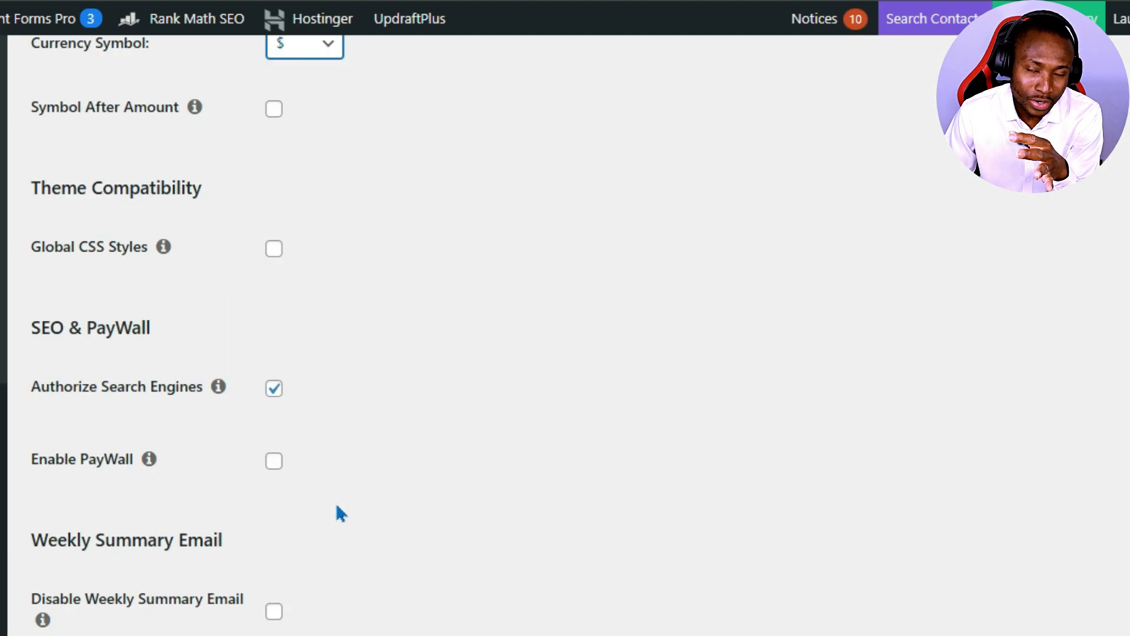
scroll(340, 513, "up", 6)
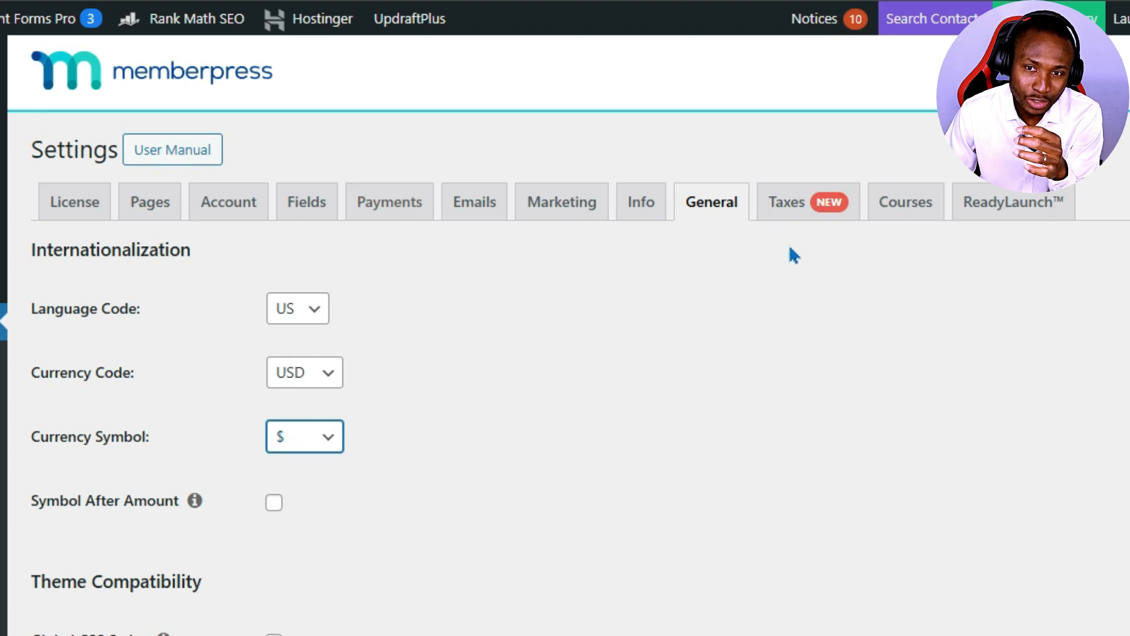
Enable tax calculations in the Taxes settings and review the tax options, tax rates and custom tax rates
left_click(795, 206)
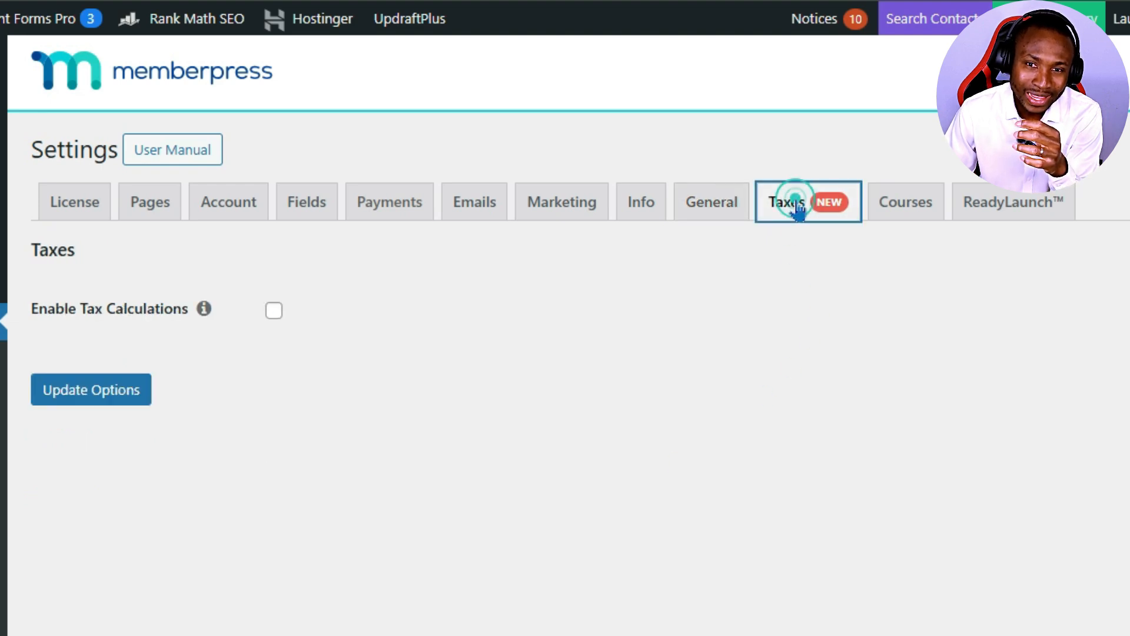
left_click(275, 317)
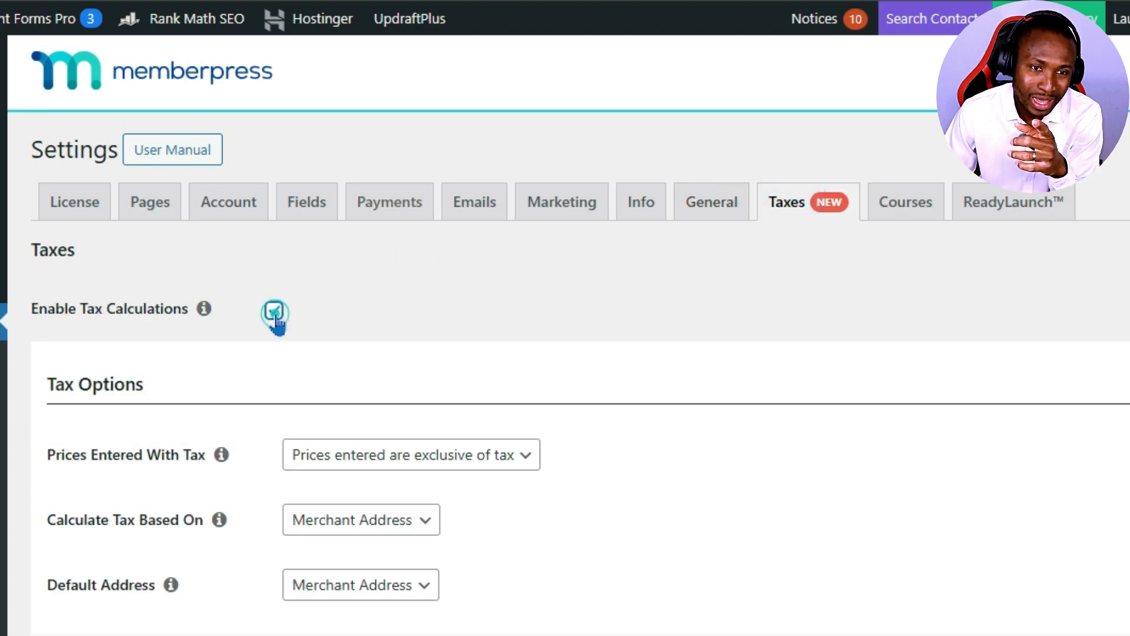
scroll(493, 428, "down", 2)
scroll(493, 428, "down", 3)
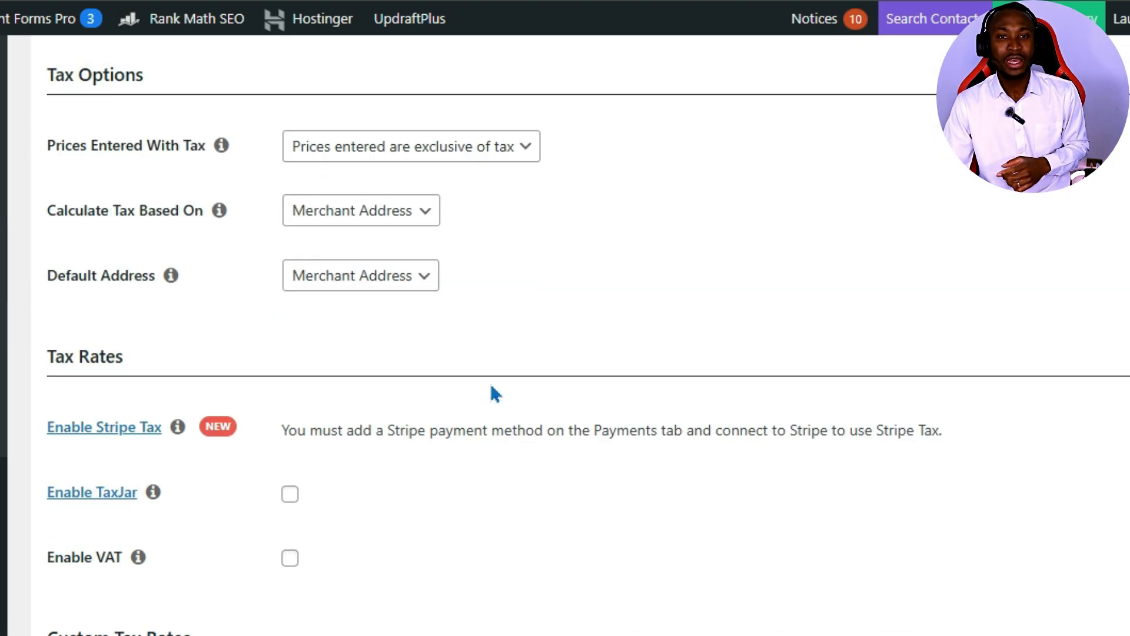
scroll(331, 424, "down", 5)
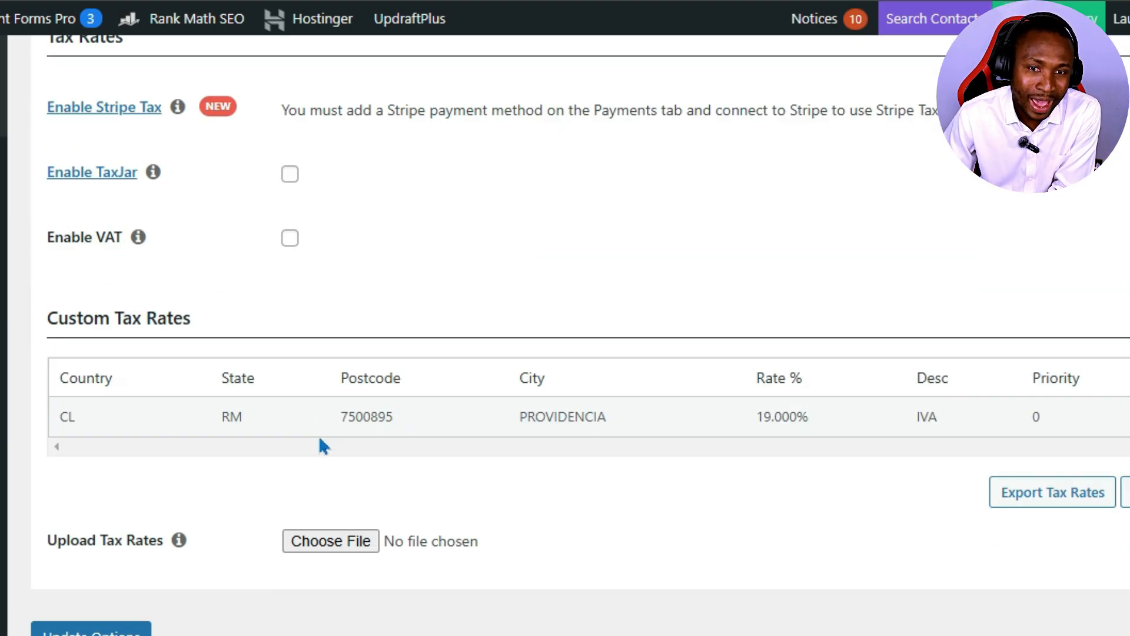
scroll(410, 467, "down", 3)
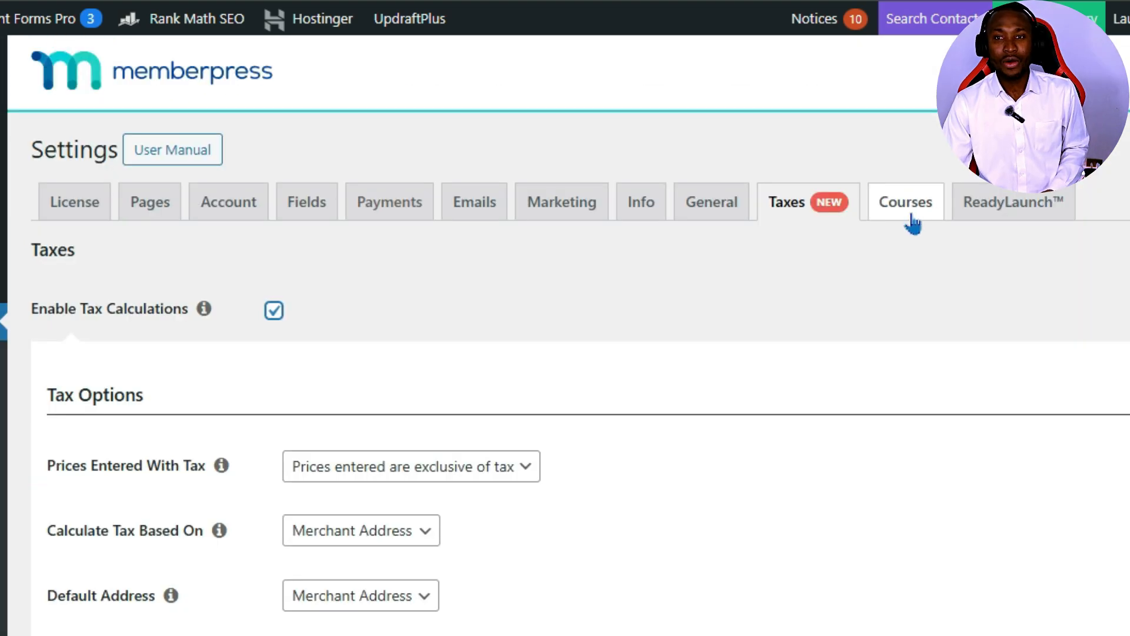
Open the Courses settings and review the Courses add-on's features and its install and activate option
left_click(906, 202)
scroll(942, 529, "down", 5)
scroll(918, 554, "down", 7)
scroll(901, 563, "up", 14)
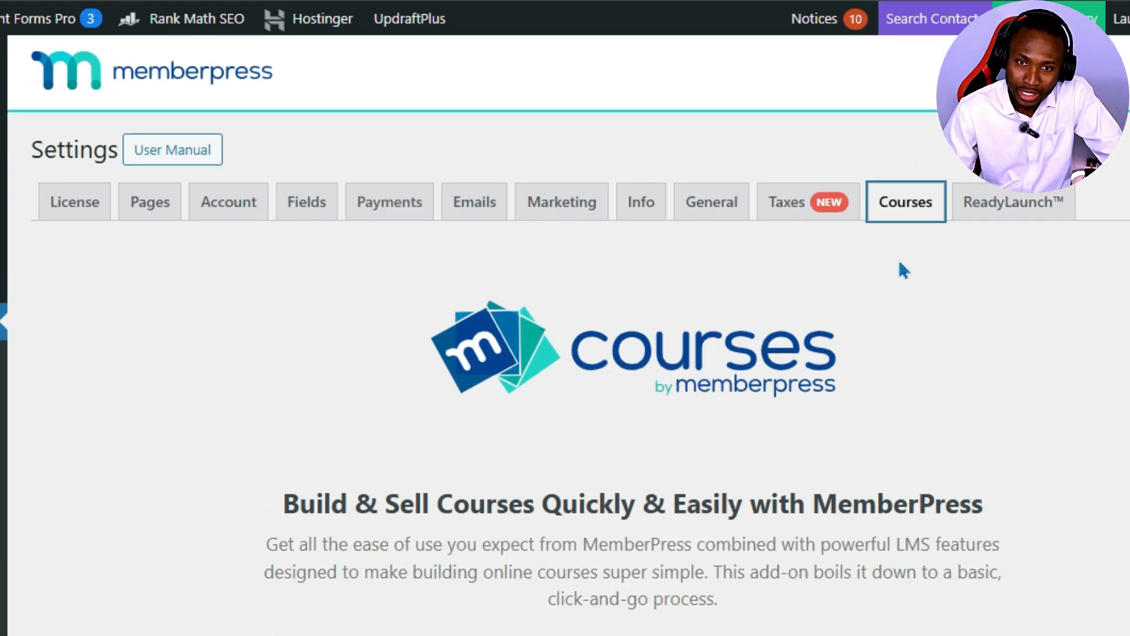
scroll(747, 480, "down", 4)
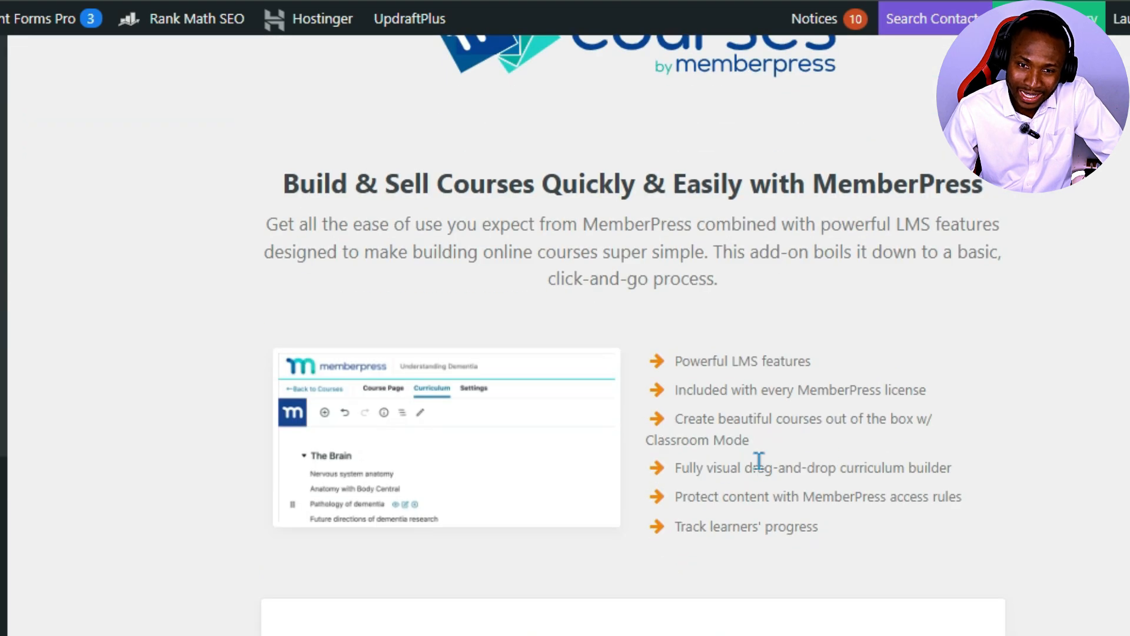
scroll(735, 507, "down", 6)
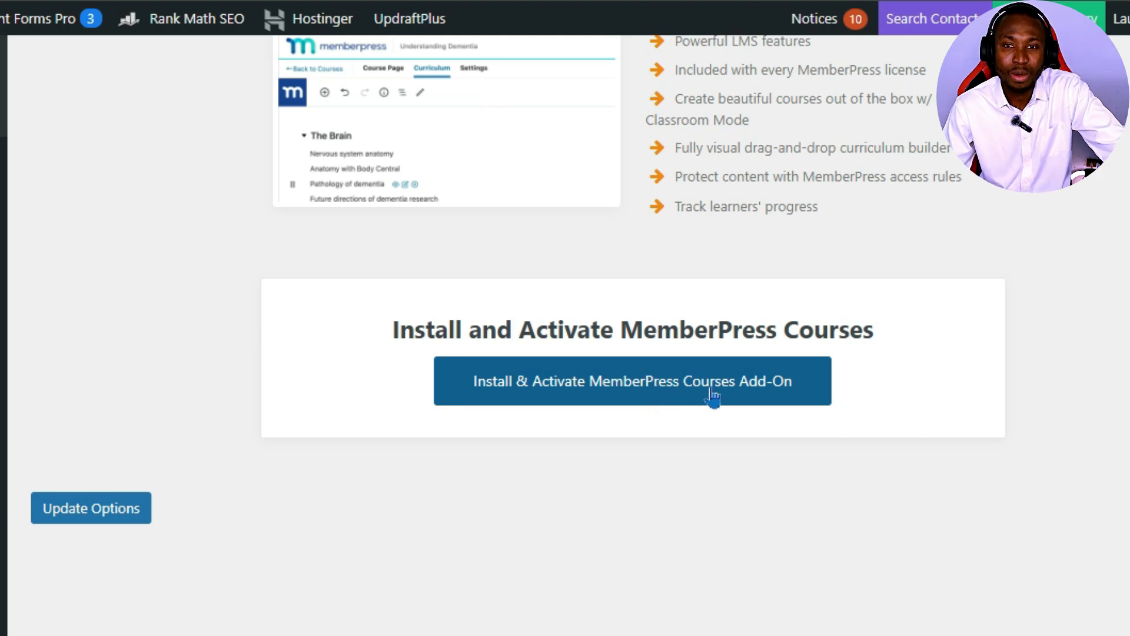
scroll(842, 499, "up", 5)
scroll(827, 555, "up", 5)
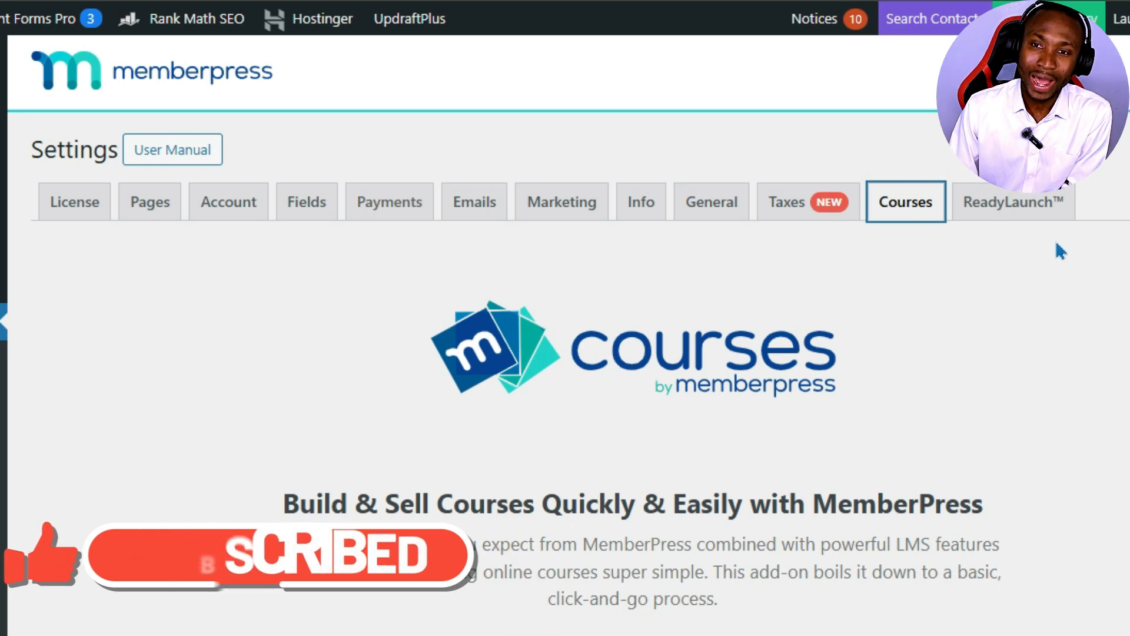
Open the ReadyLaunch settings and review the logo selection, primary brand color and WP Footer Hook options
left_click(1040, 217)
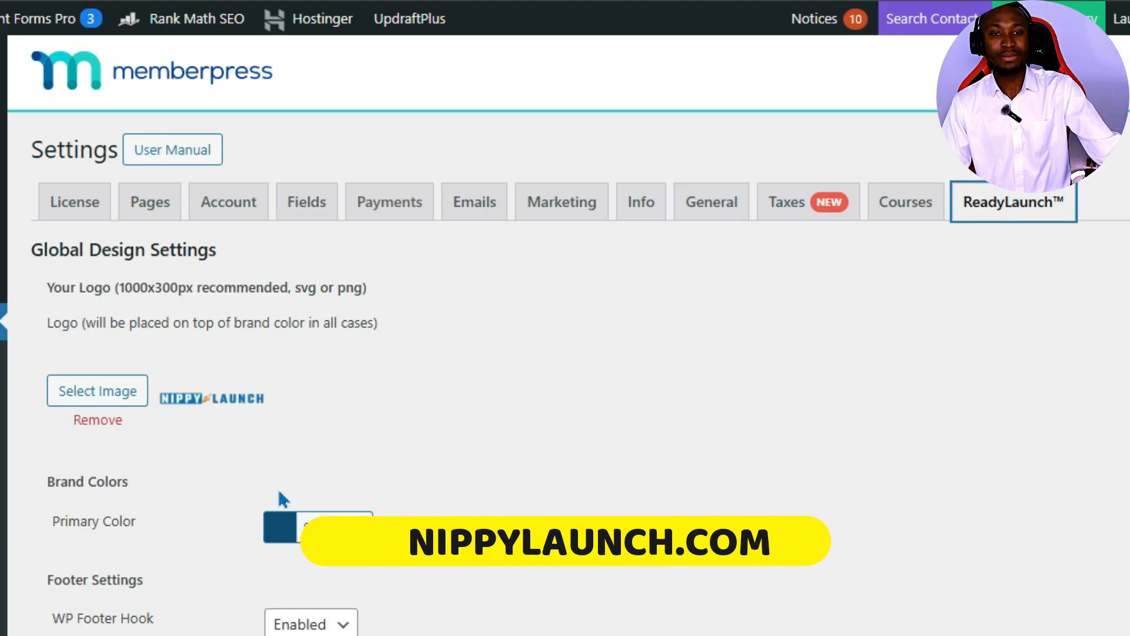
left_click(139, 395)
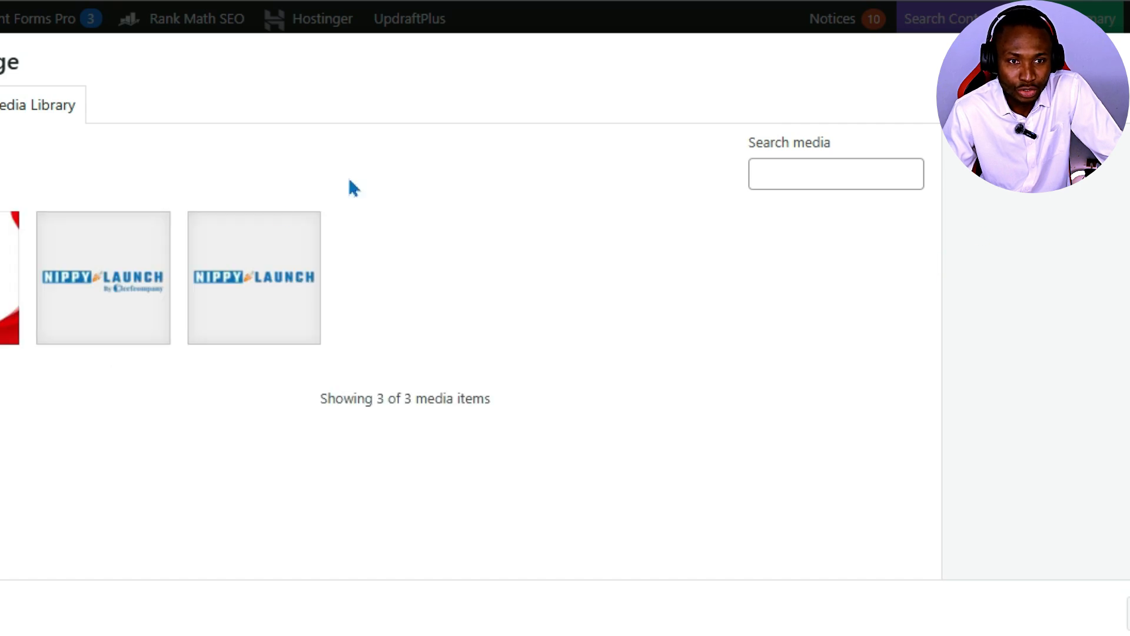
left_click(1125, 49)
scroll(435, 337, "down", 3)
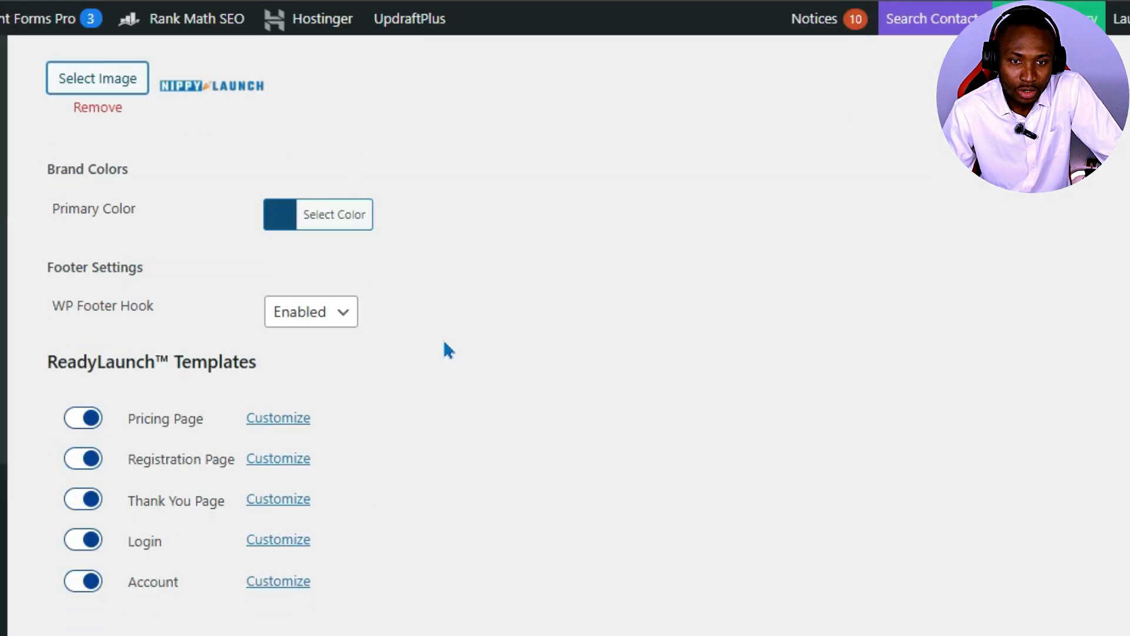
left_click(314, 215)
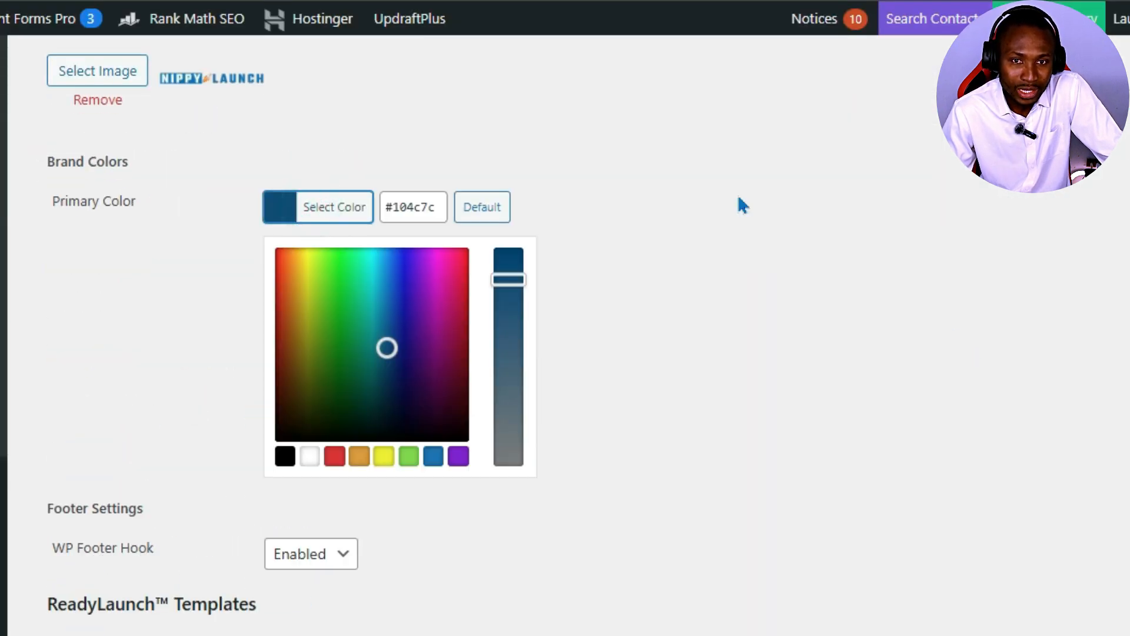
left_click(695, 207)
left_click(319, 315)
left_click(317, 306)
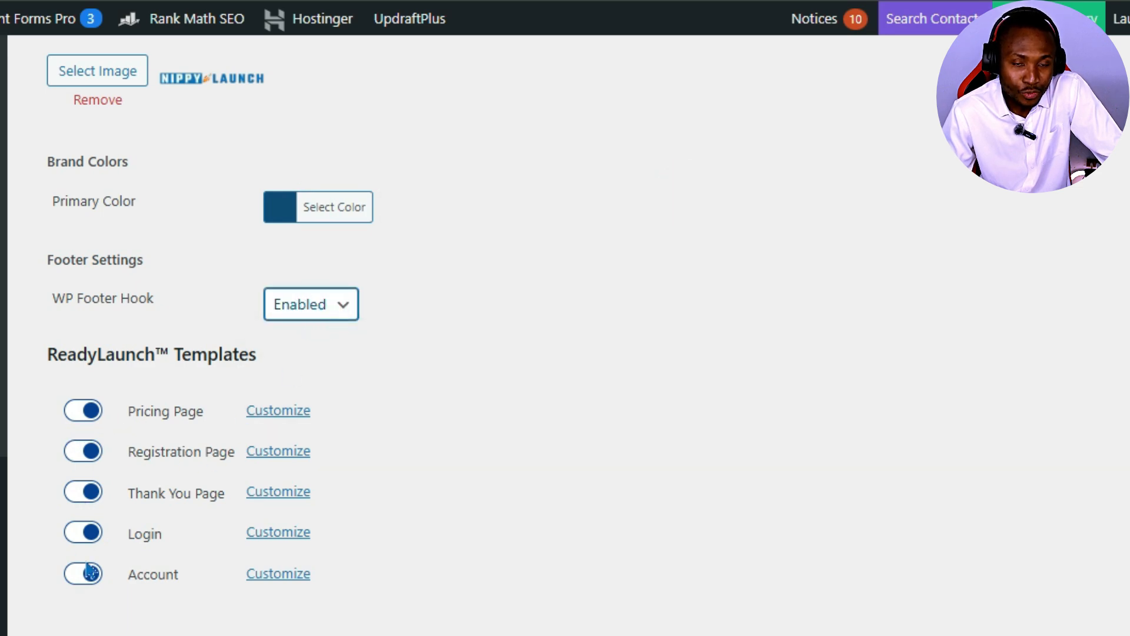
Open the Pricing Page template's customization and review its page title, CTA button color and subheadline, leaving them as they are
left_click(296, 420)
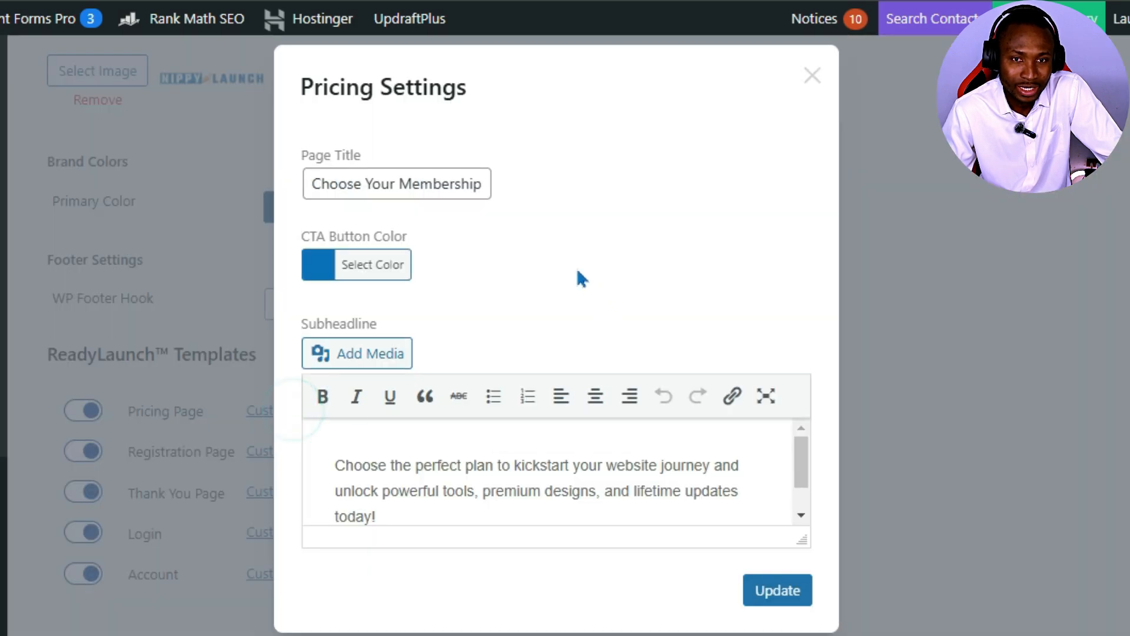
left_click(374, 194)
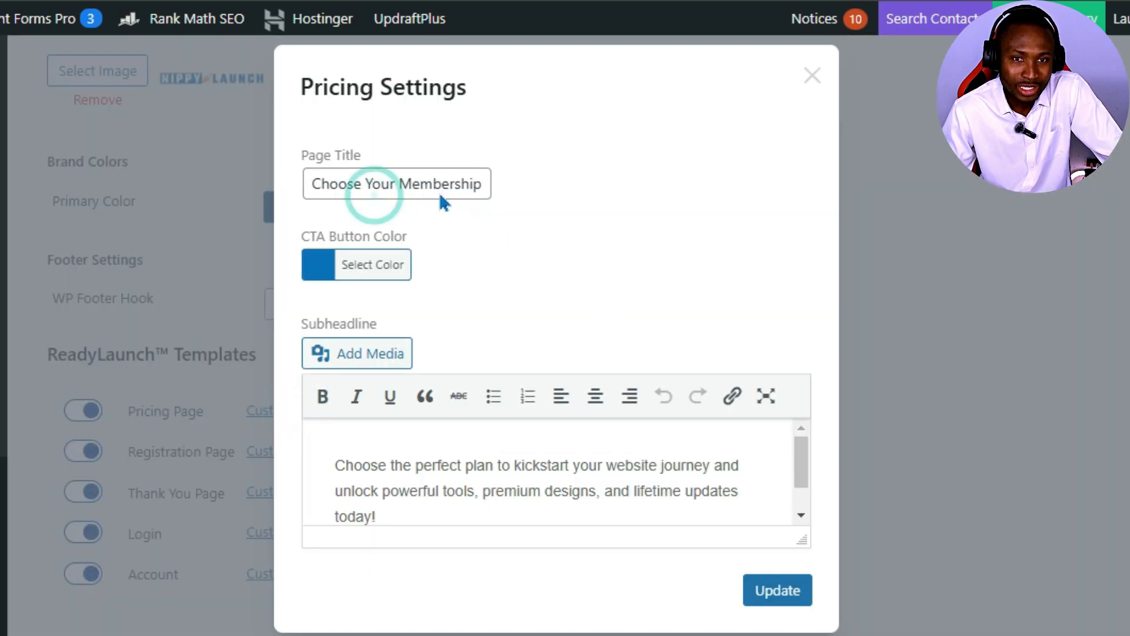
left_click(440, 192)
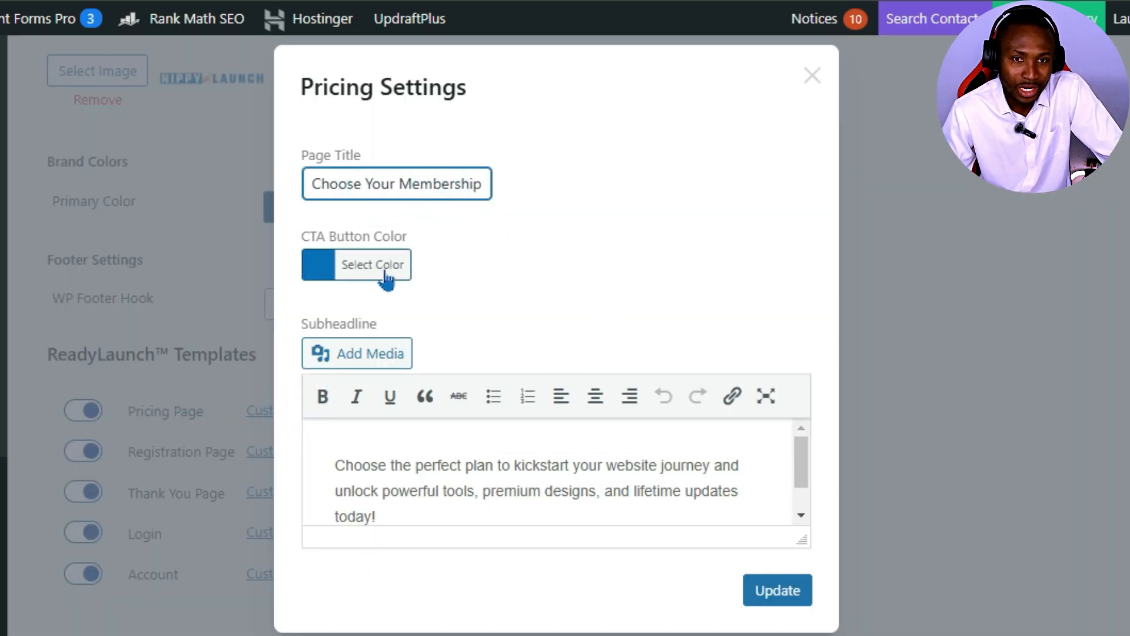
left_click(452, 468)
left_click(451, 469)
scroll(492, 484, "down", 1)
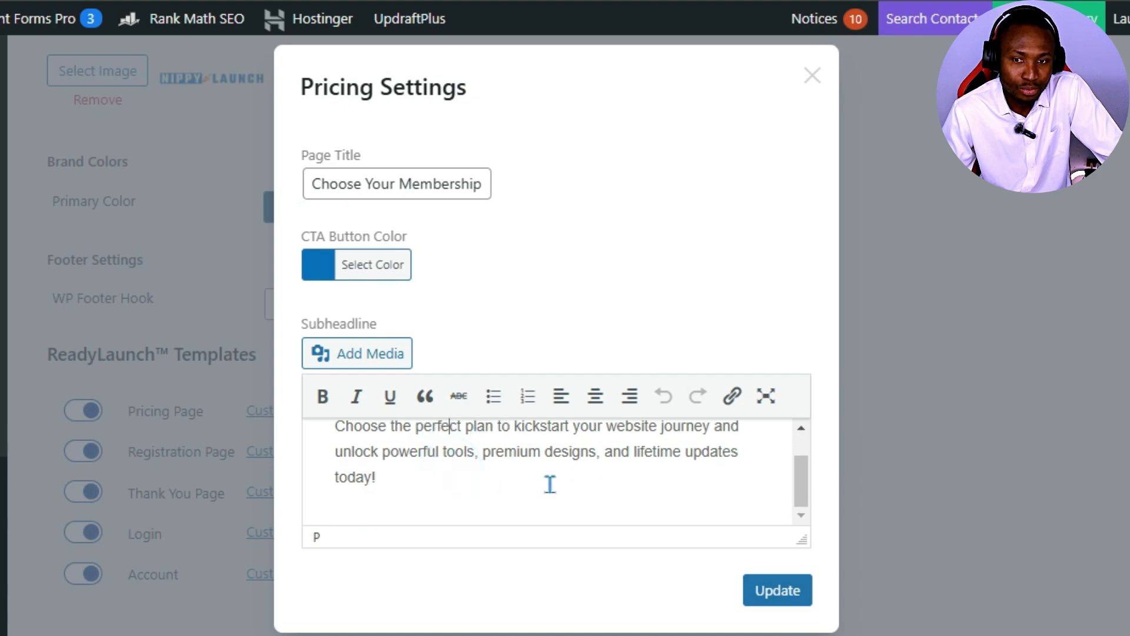
left_click(812, 75)
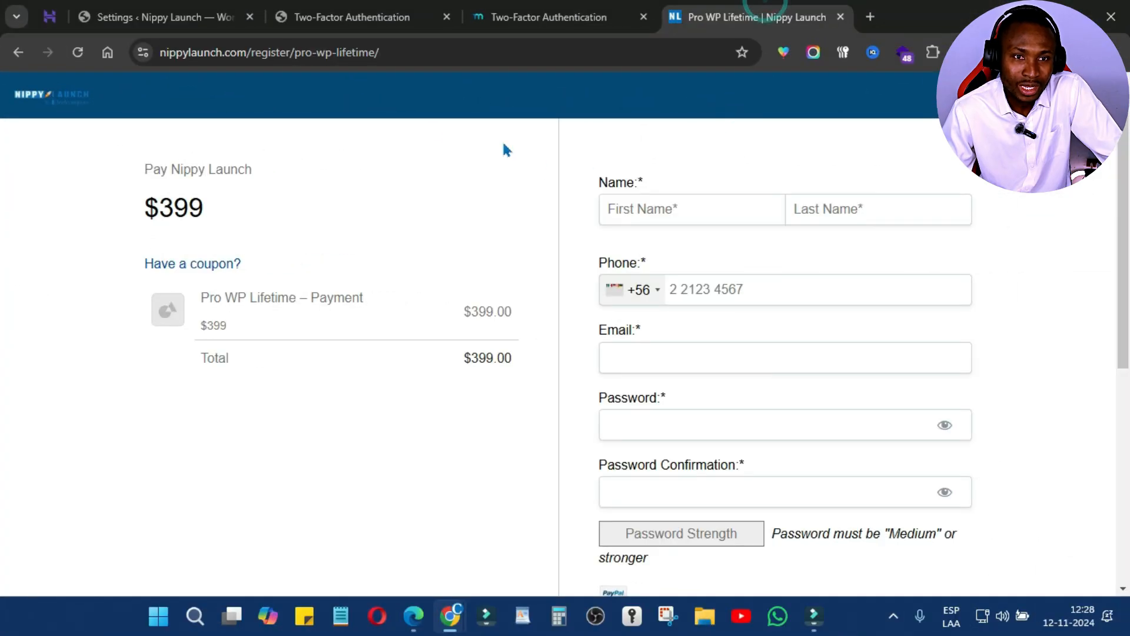
Open the live Nippy Launch pricing page to examine its title and subheadline, and return to the ReadyLaunch settings
left_click(70, 112)
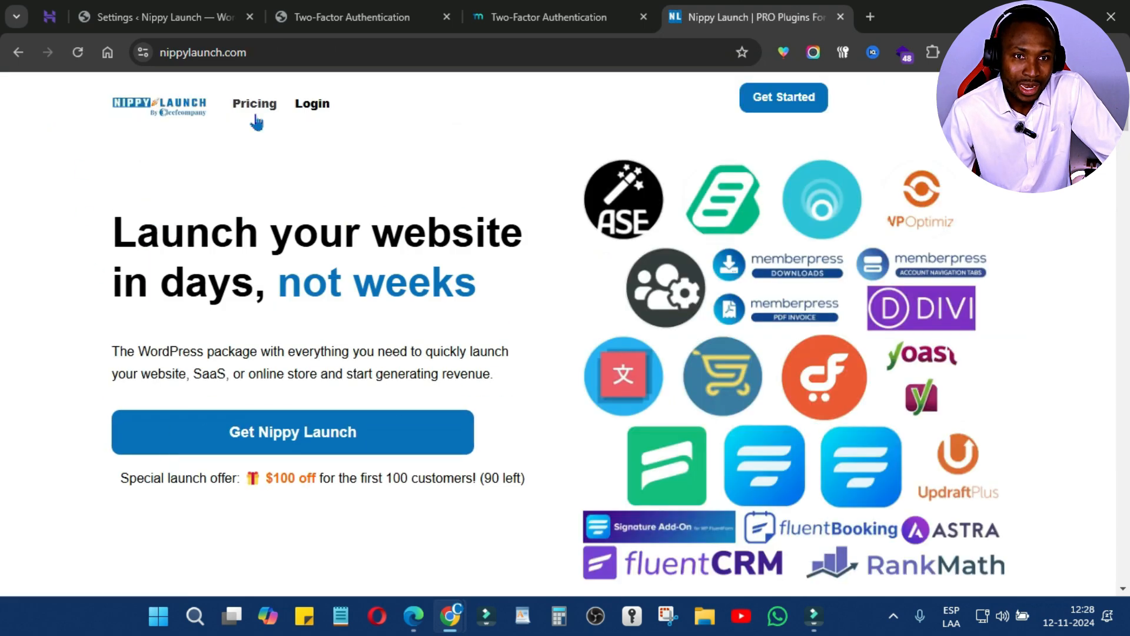
left_click(258, 112)
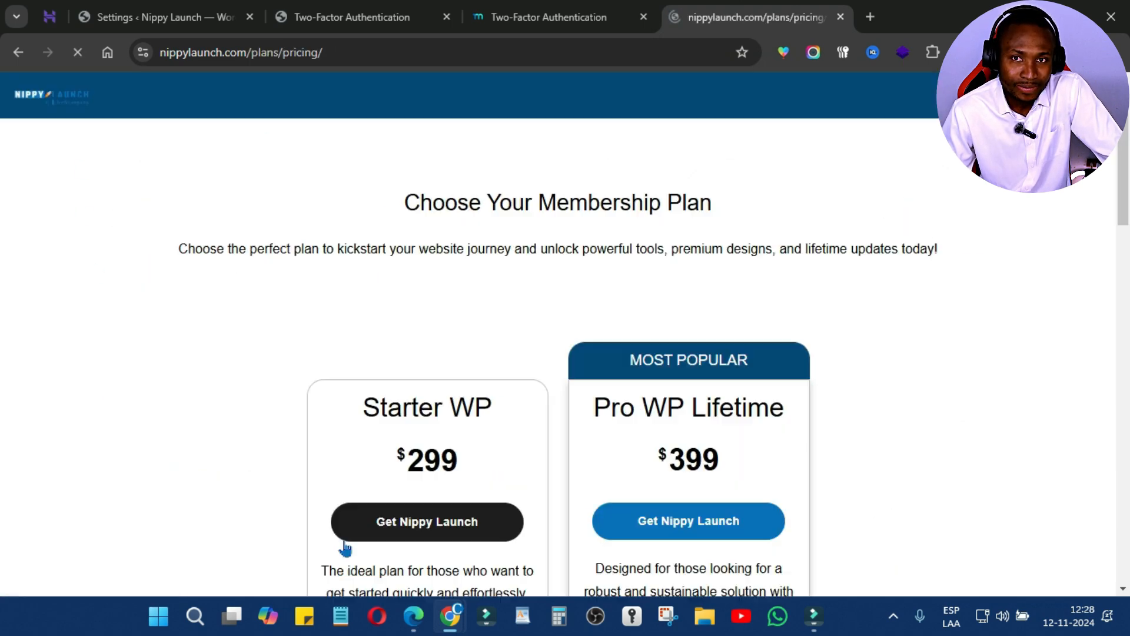
left_click_drag(370, 183, 958, 263)
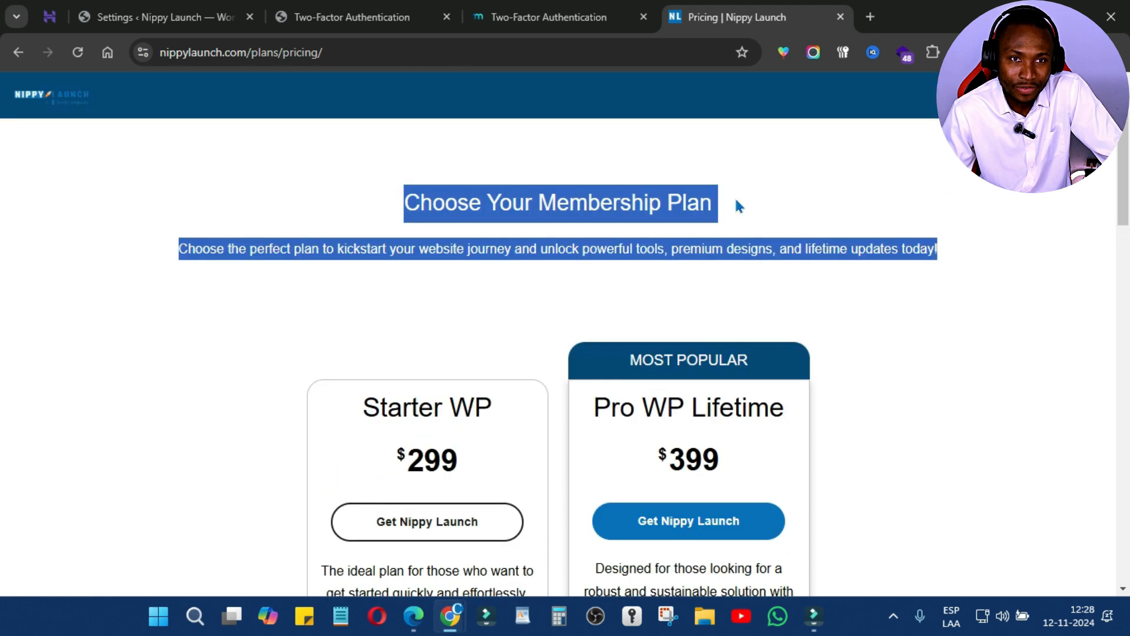
left_click(204, 17)
key("F11")
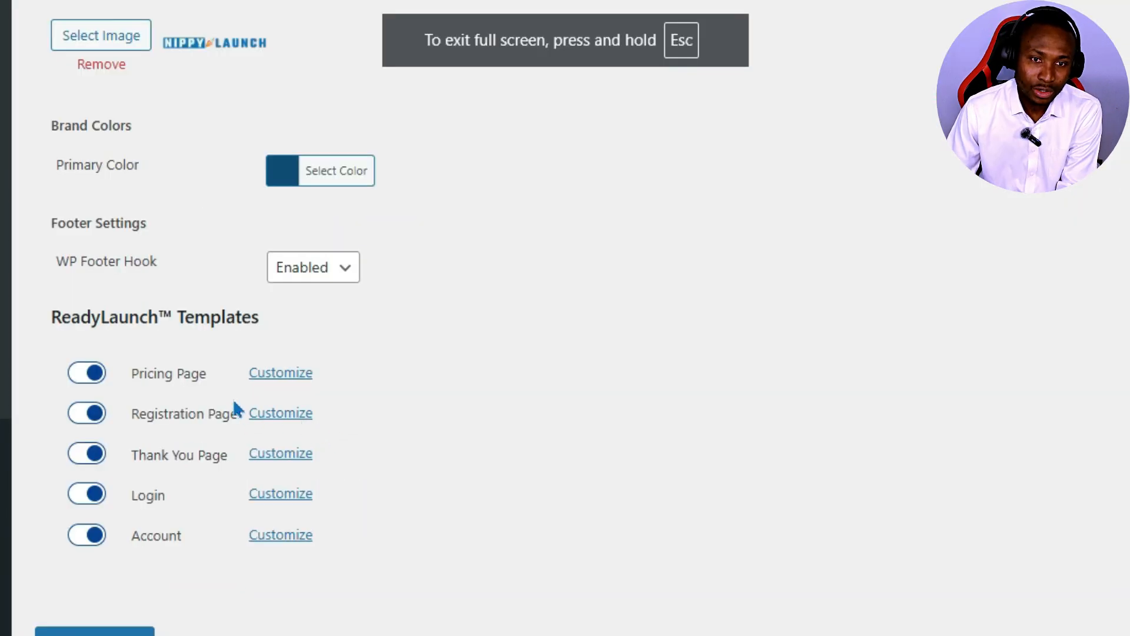
Review the customization options of the Registration Page and Thank You Page templates, including the custom thank-you message
left_click(282, 414)
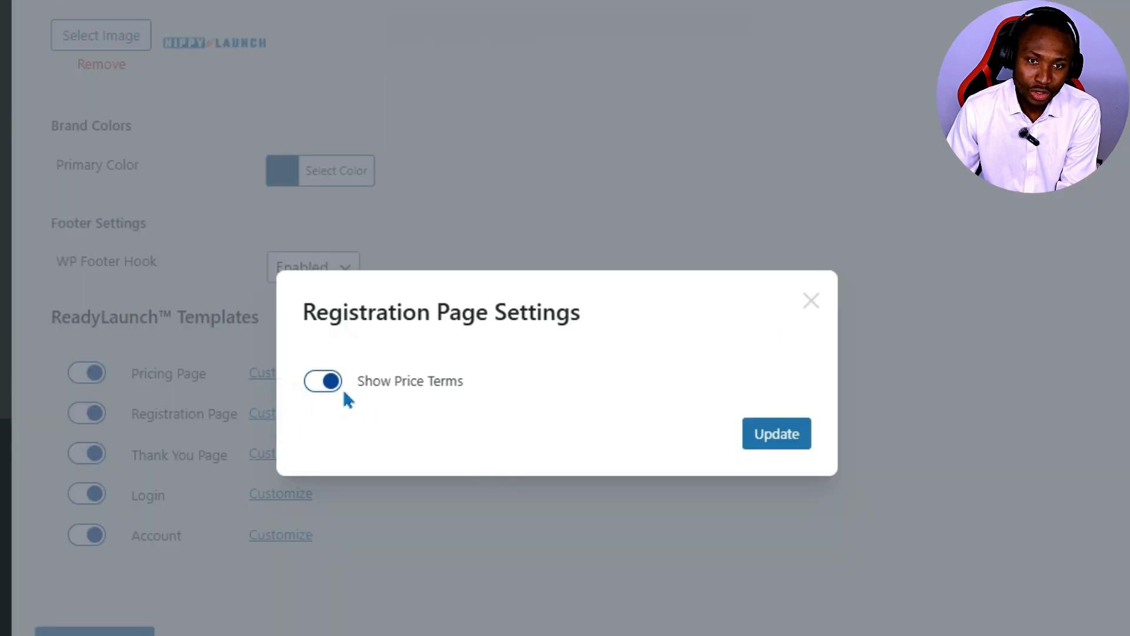
left_click(811, 300)
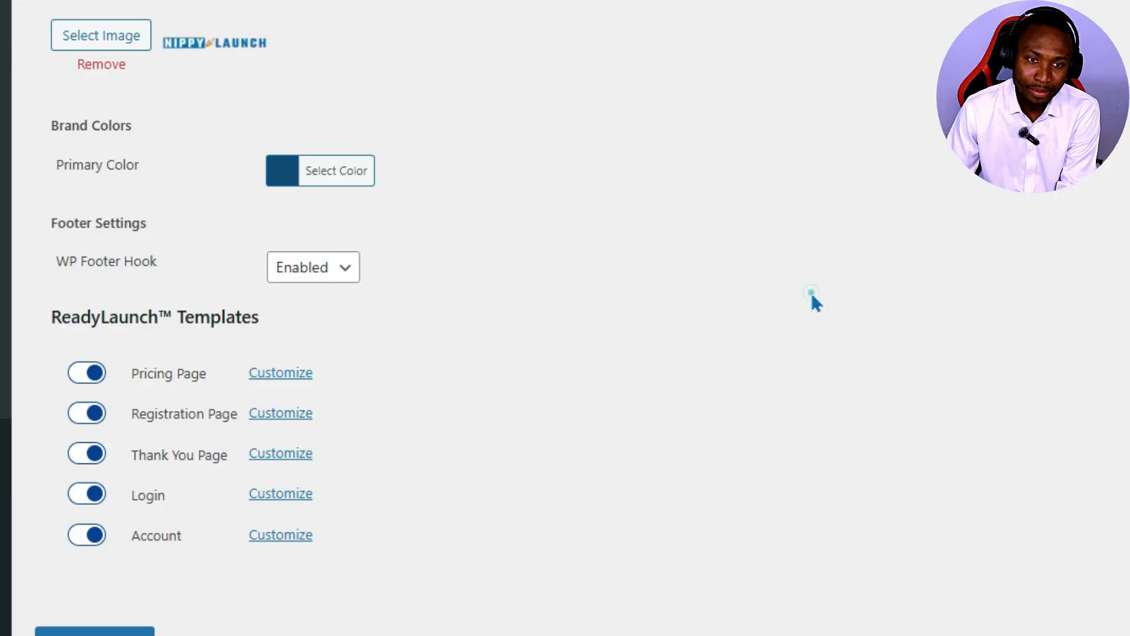
left_click(305, 462)
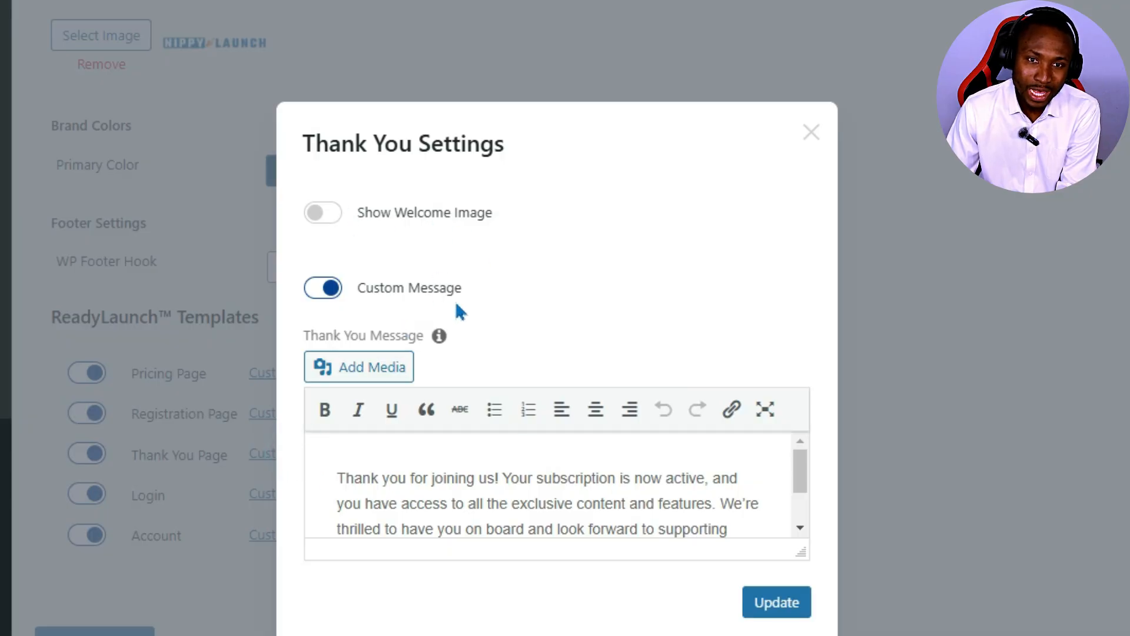
left_click_drag(510, 504, 679, 521)
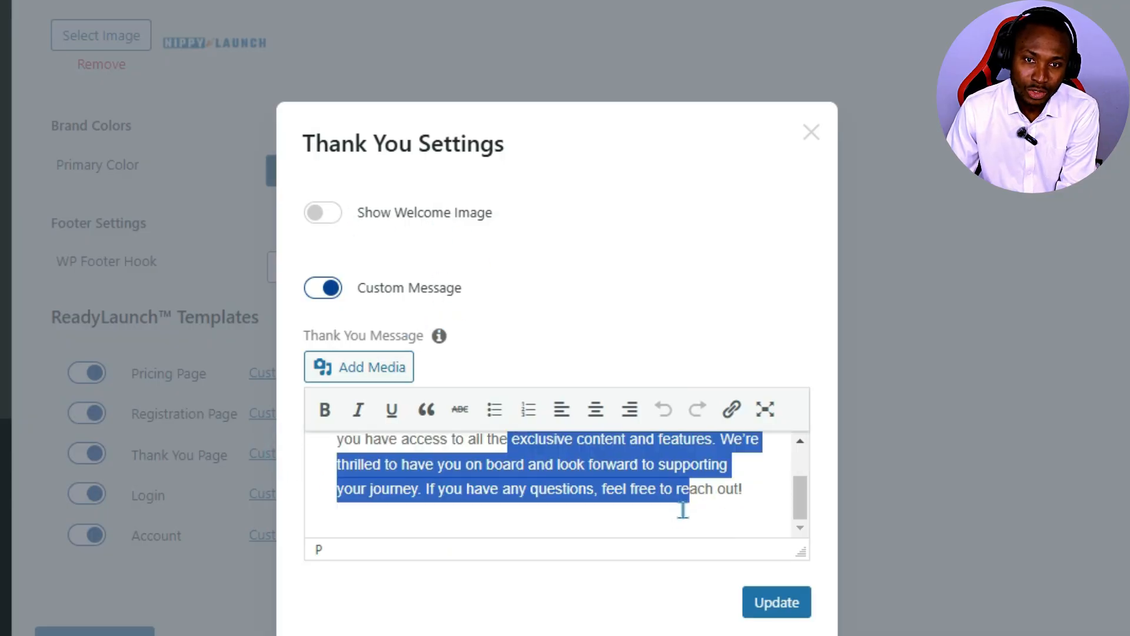
left_click(811, 136)
Review the welcome image option in the Login and Account template settings
left_click(285, 501)
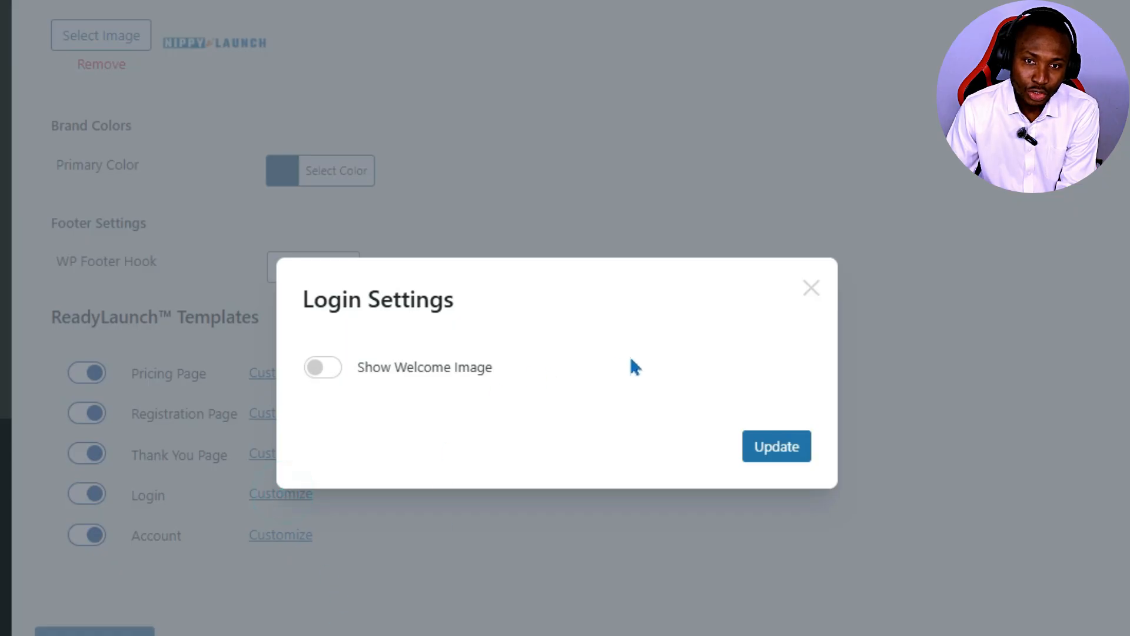
left_click(811, 288)
left_click(295, 537)
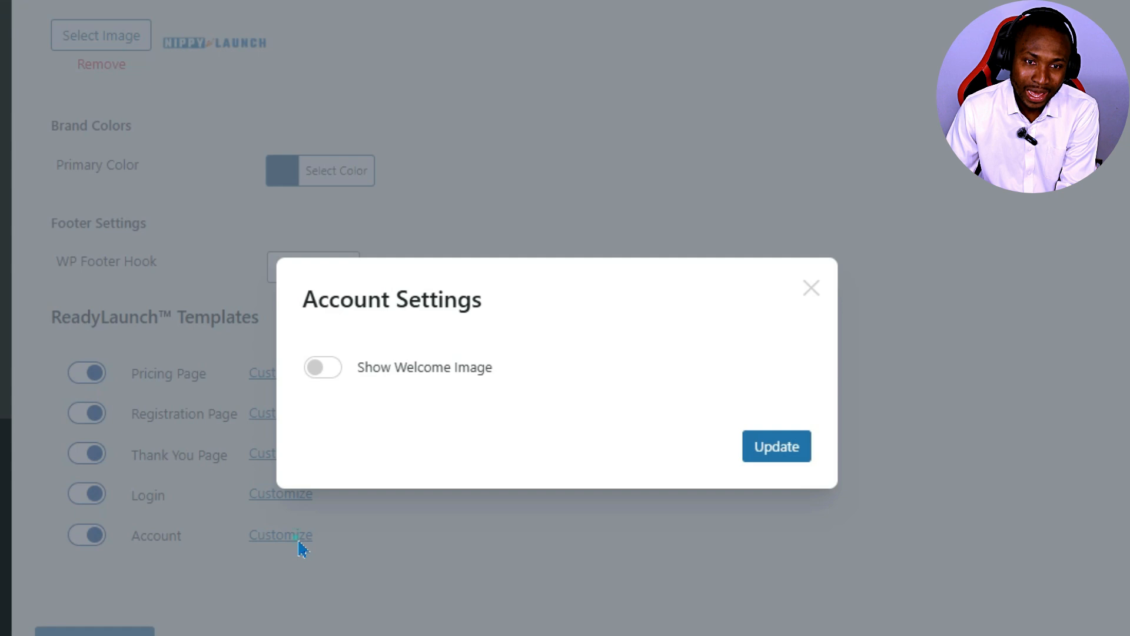
left_click(810, 297)
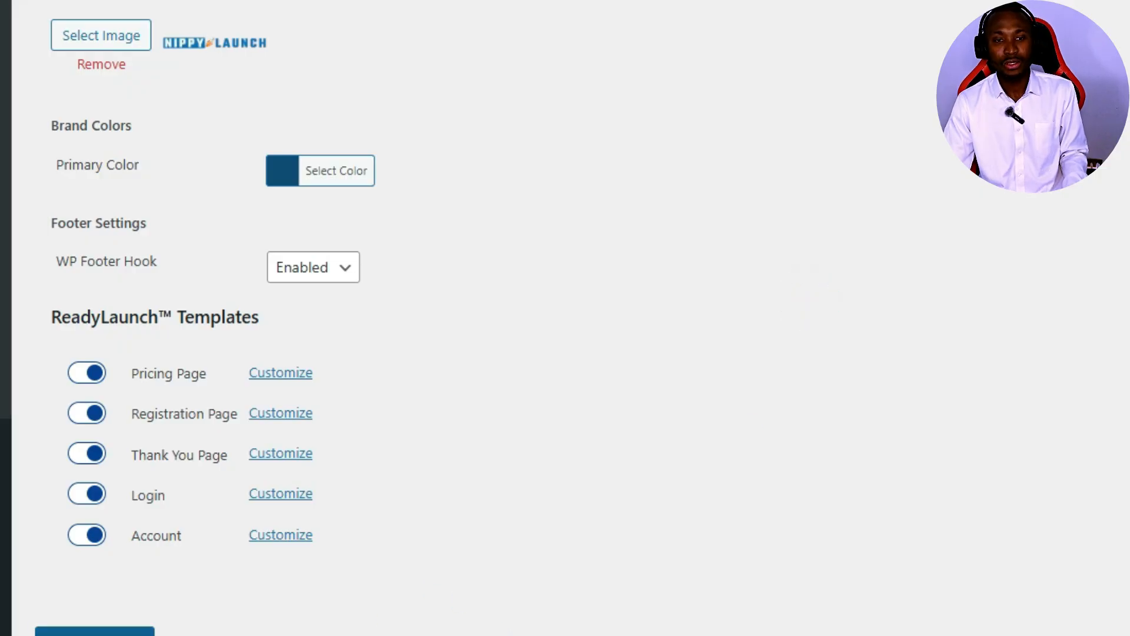
Open the MemberPress Memberships list
scroll(414, 602, "up", 5)
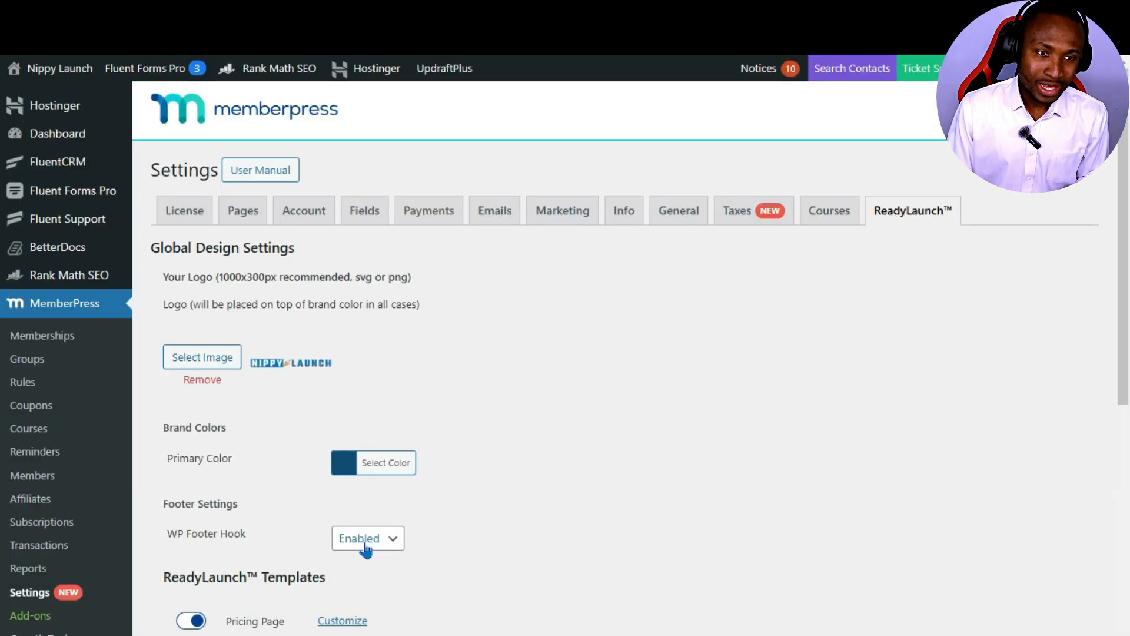
left_click(37, 340)
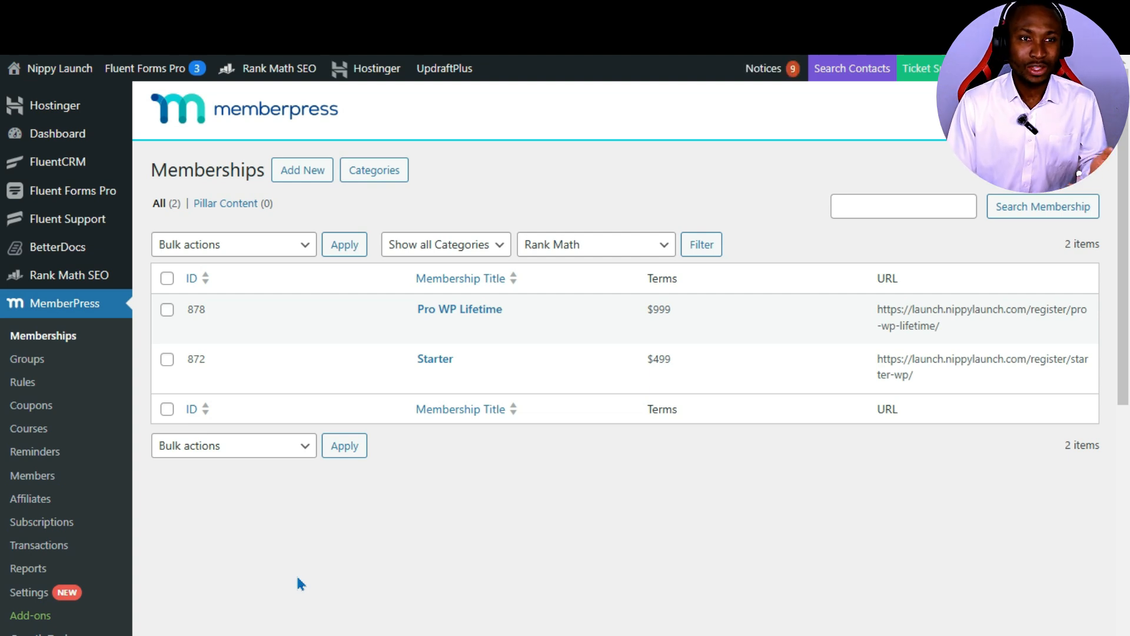
Switch to the Nippy Launch website and examine the Starter WP and Pro WP Lifetime plans and their prices
mouse_move(72, 140)
left_click(72, 140)
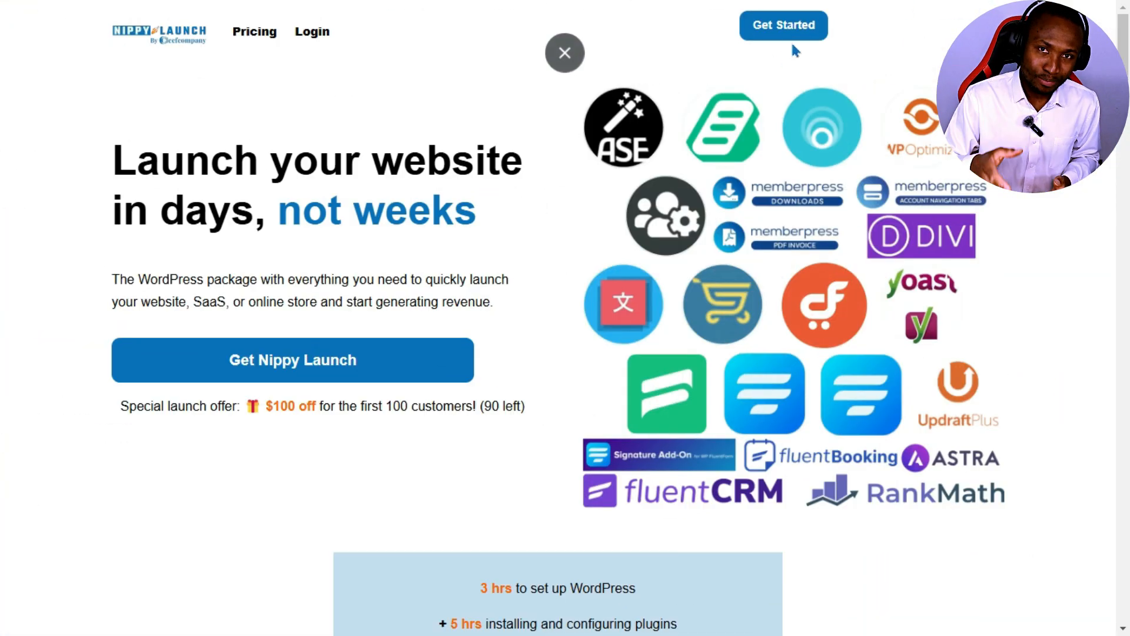
left_click(776, 30)
scroll(465, 302, "up", 1)
triple_click(252, 128)
left_click_drag(694, 103, 812, 109)
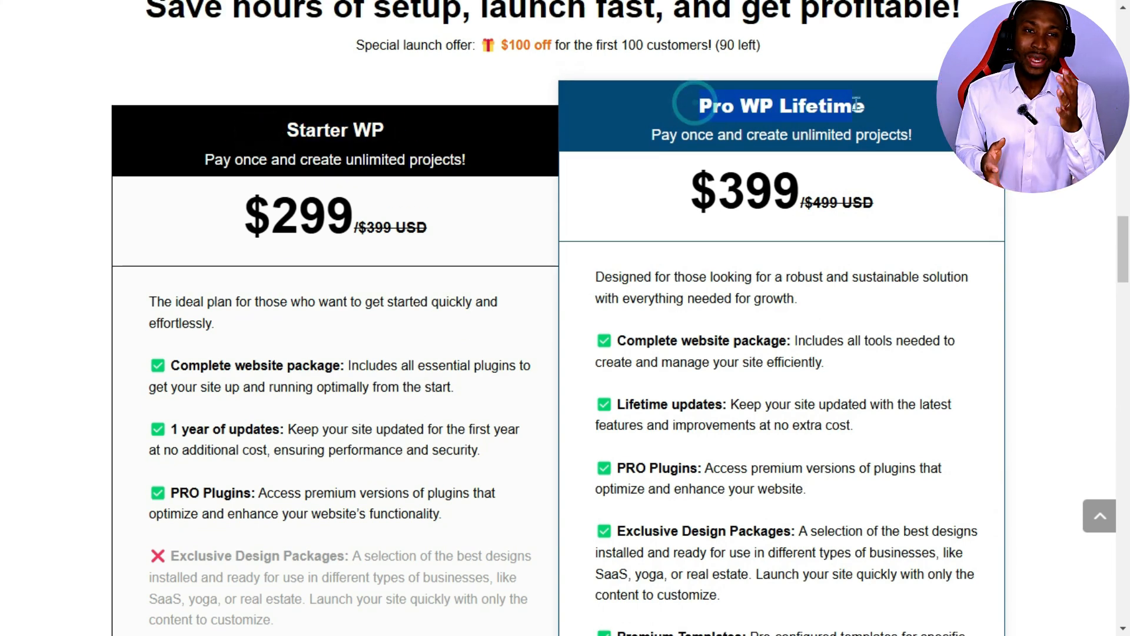
left_click_drag(470, 225, 243, 214)
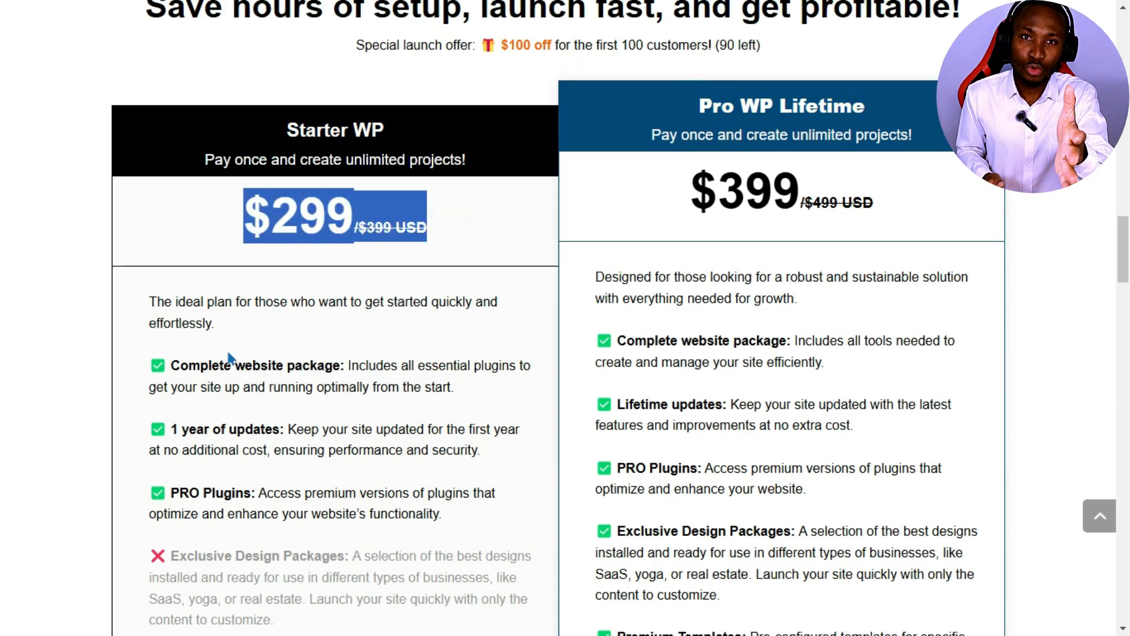
Highlight the Starter WP plan's complete website package, update period and PRO plugins features while reading them
left_click_drag(340, 365, 175, 366)
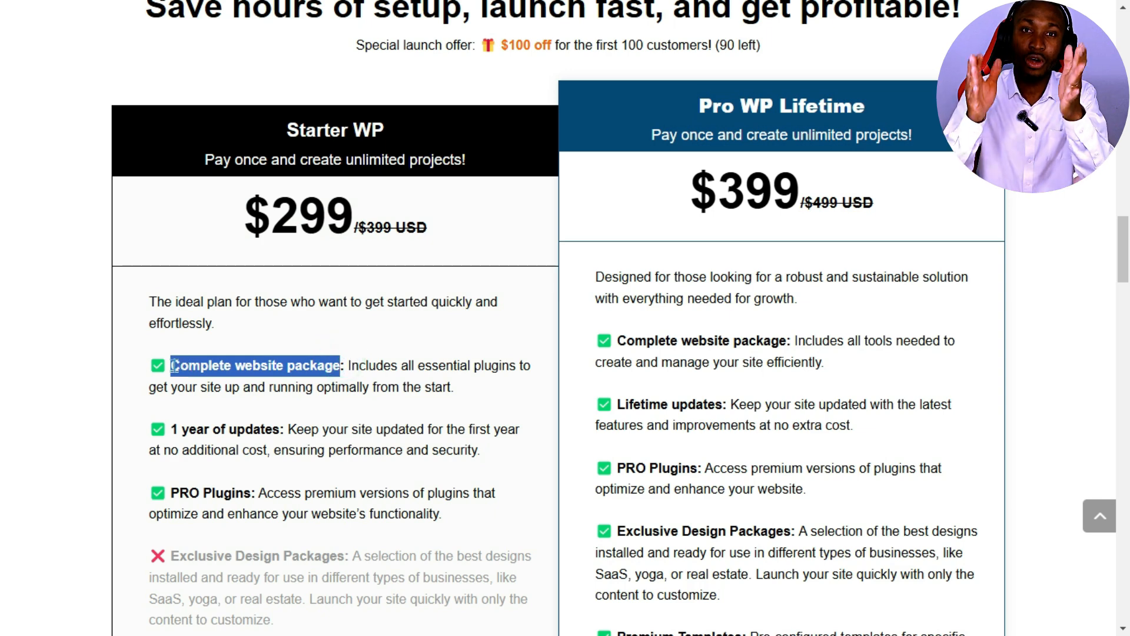
left_click_drag(288, 430, 176, 428)
left_click_drag(258, 493, 171, 493)
Examine the Pro WP Lifetime plan's features, including lifetime updates, exclusive design packages, premium templates and additional PRO plugins
left_click_drag(728, 402, 616, 404)
scroll(686, 373, "down", 3)
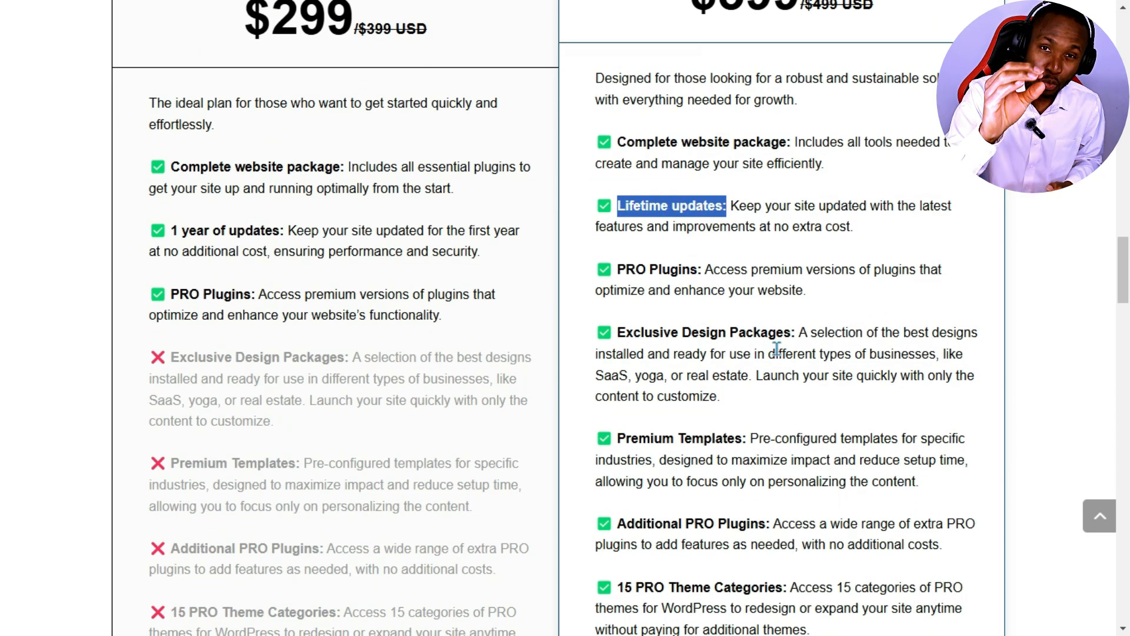
left_click_drag(787, 329, 616, 332)
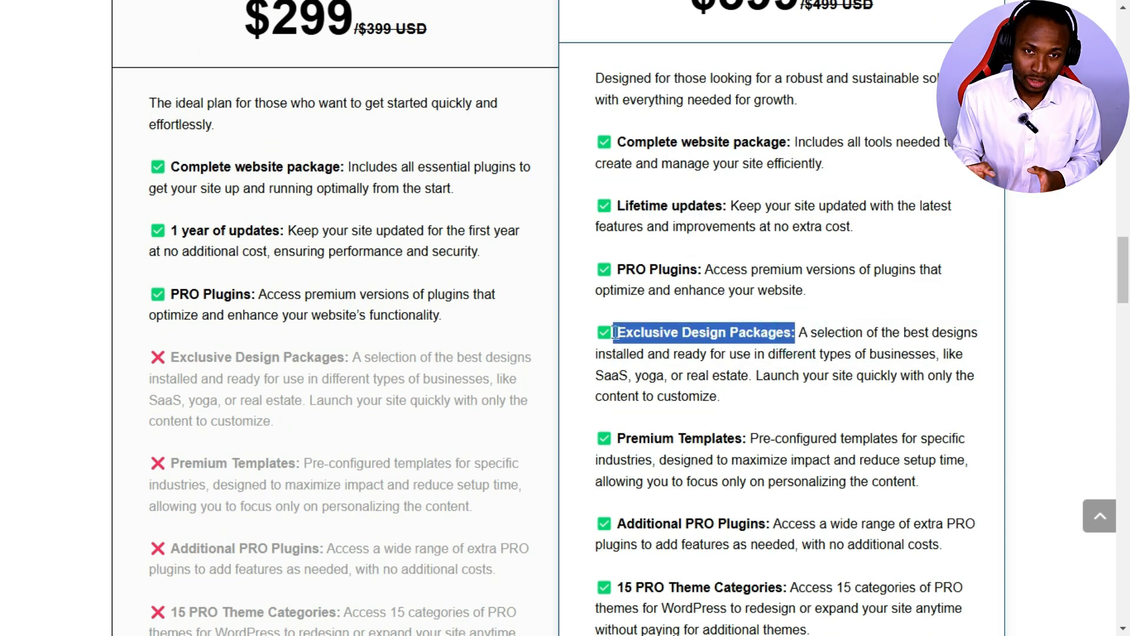
scroll(711, 302, "down", 2)
left_click_drag(746, 308, 615, 307)
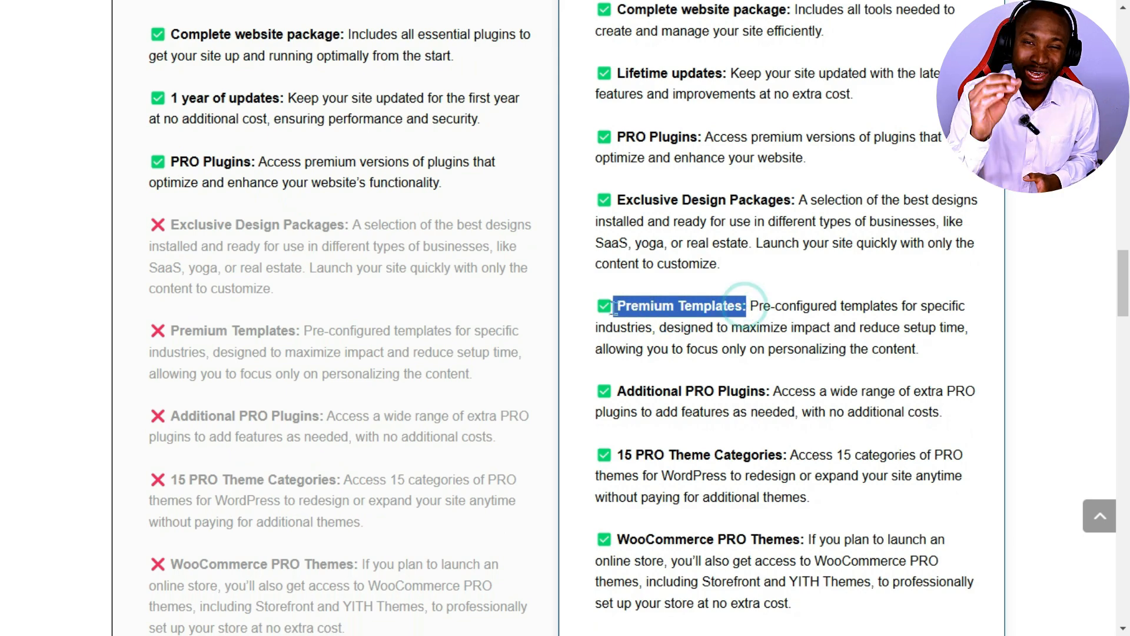
left_click_drag(763, 386, 616, 391)
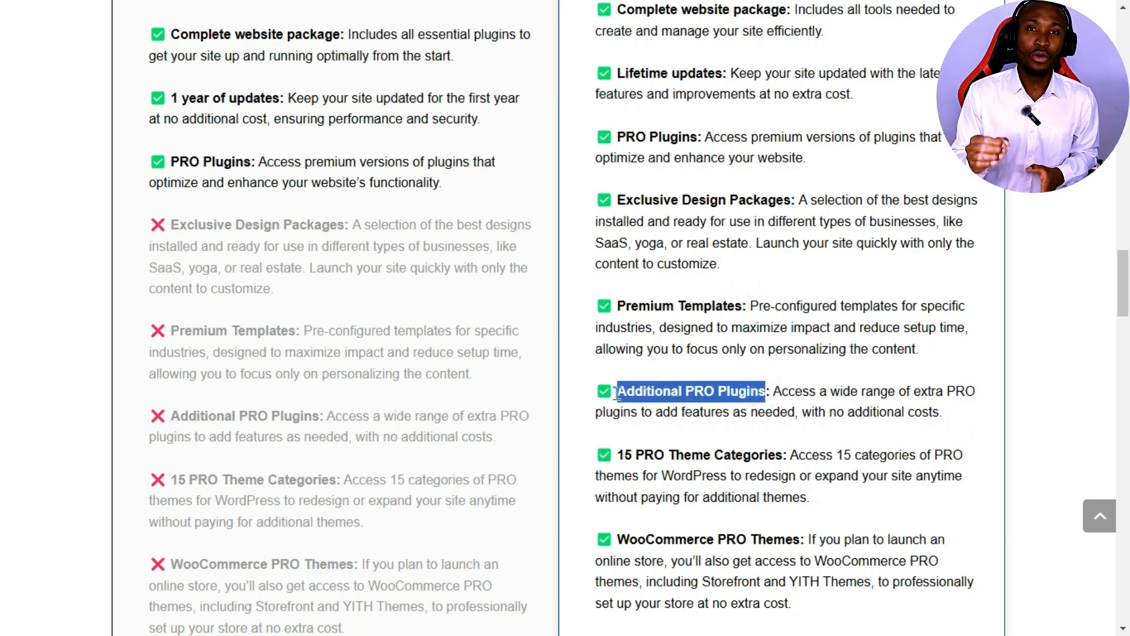
scroll(744, 320, "down", 5)
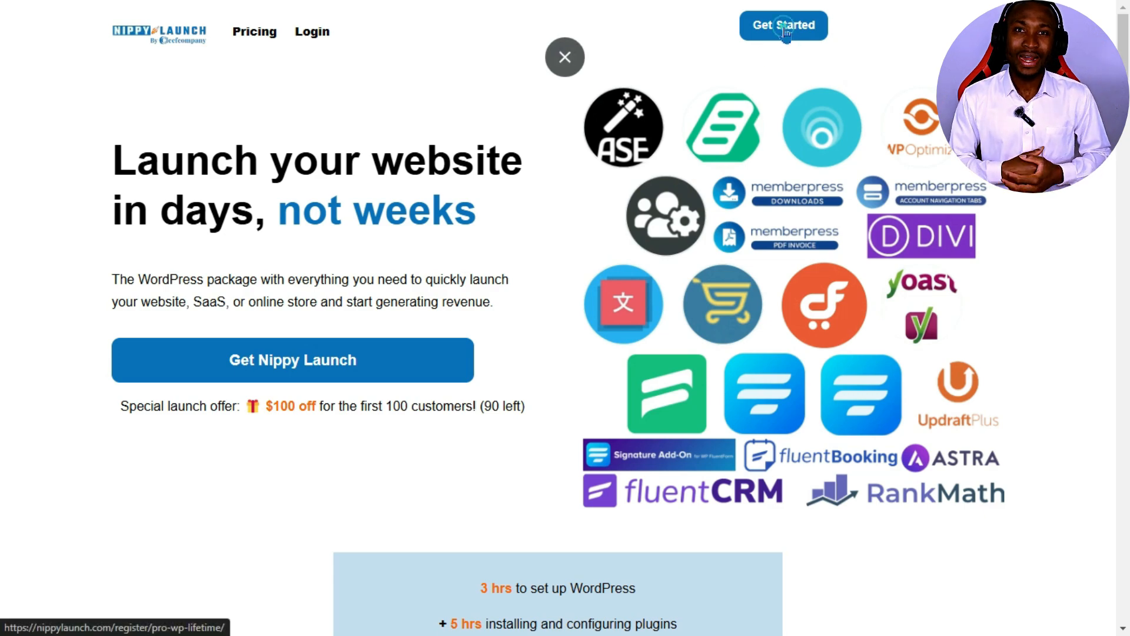
left_click(796, 25)
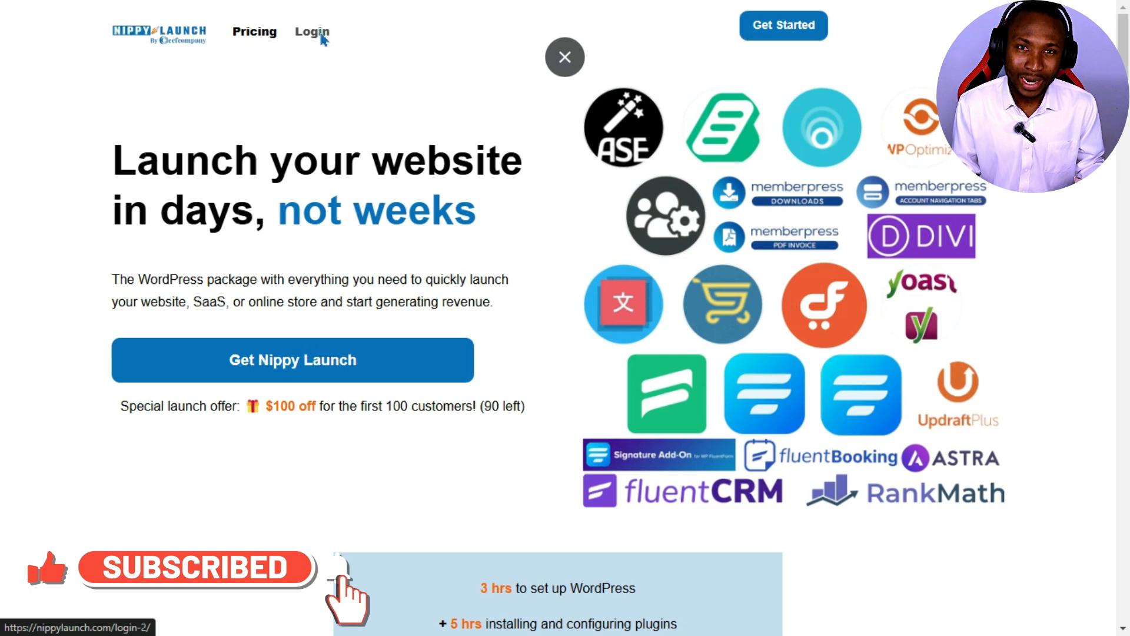
left_click(312, 32)
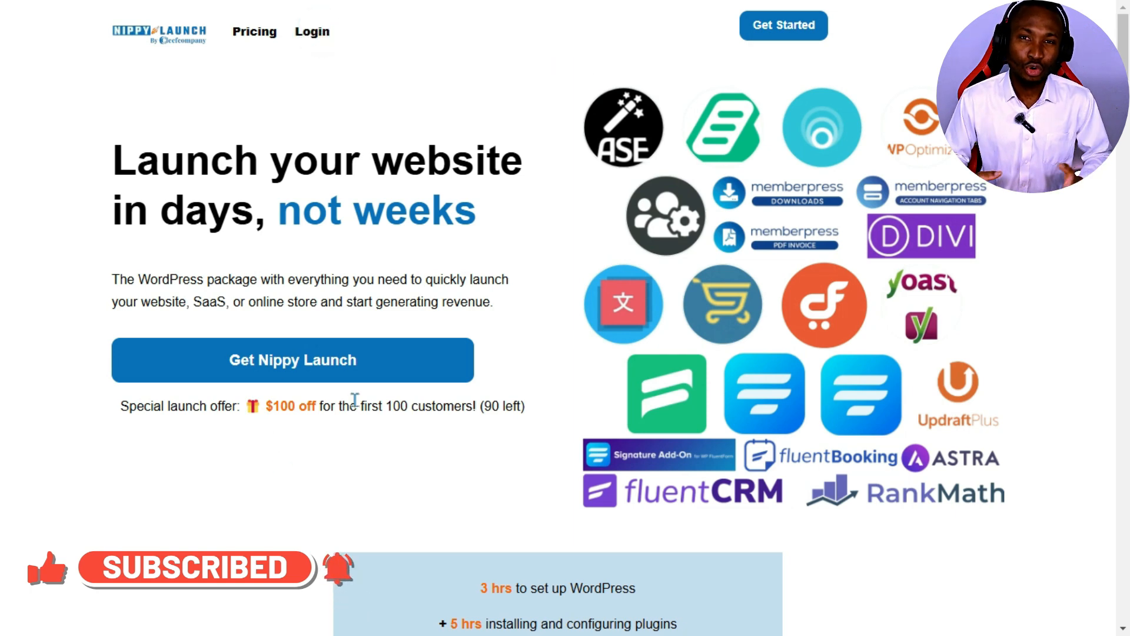